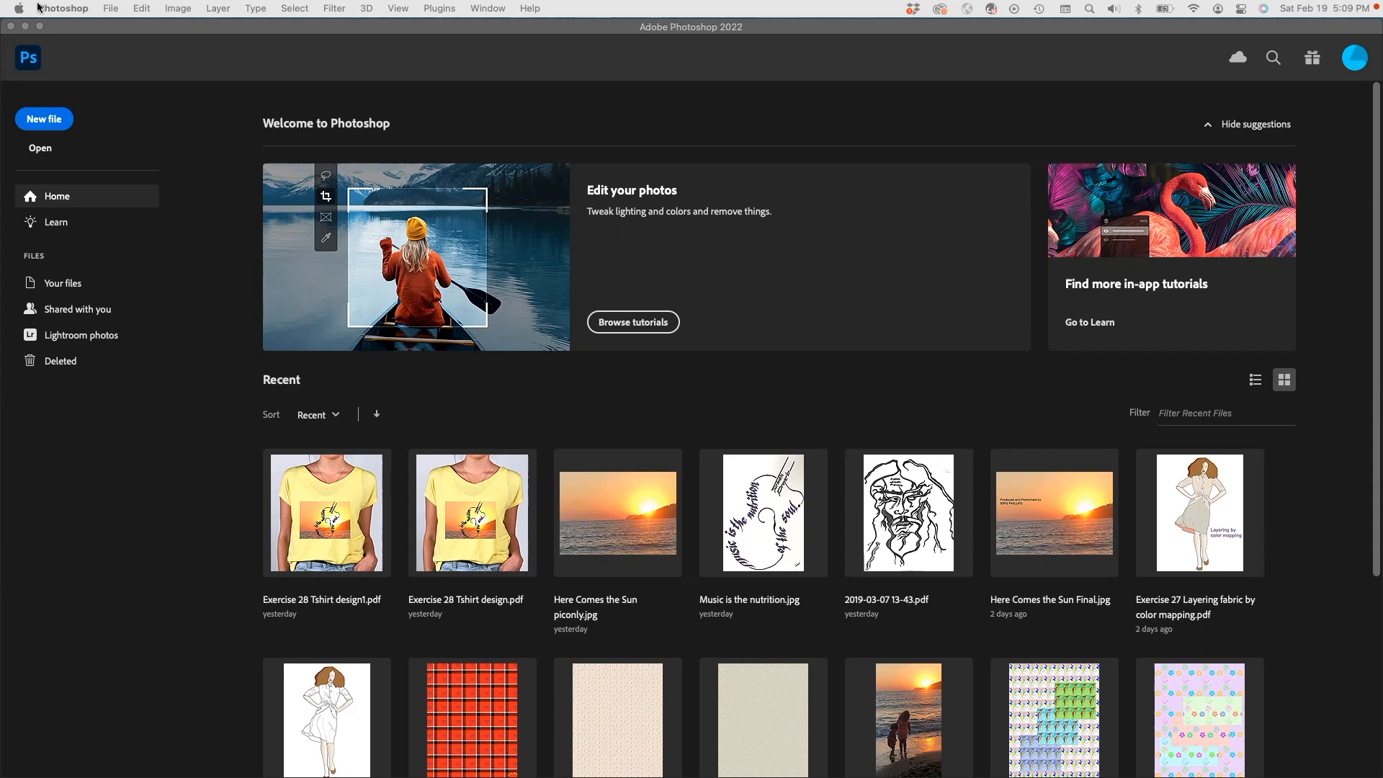
# - Create a blank Letter document, 8.5 × 11 in at 300 ppi, from the Print presets
pyautogui.click(44, 118)
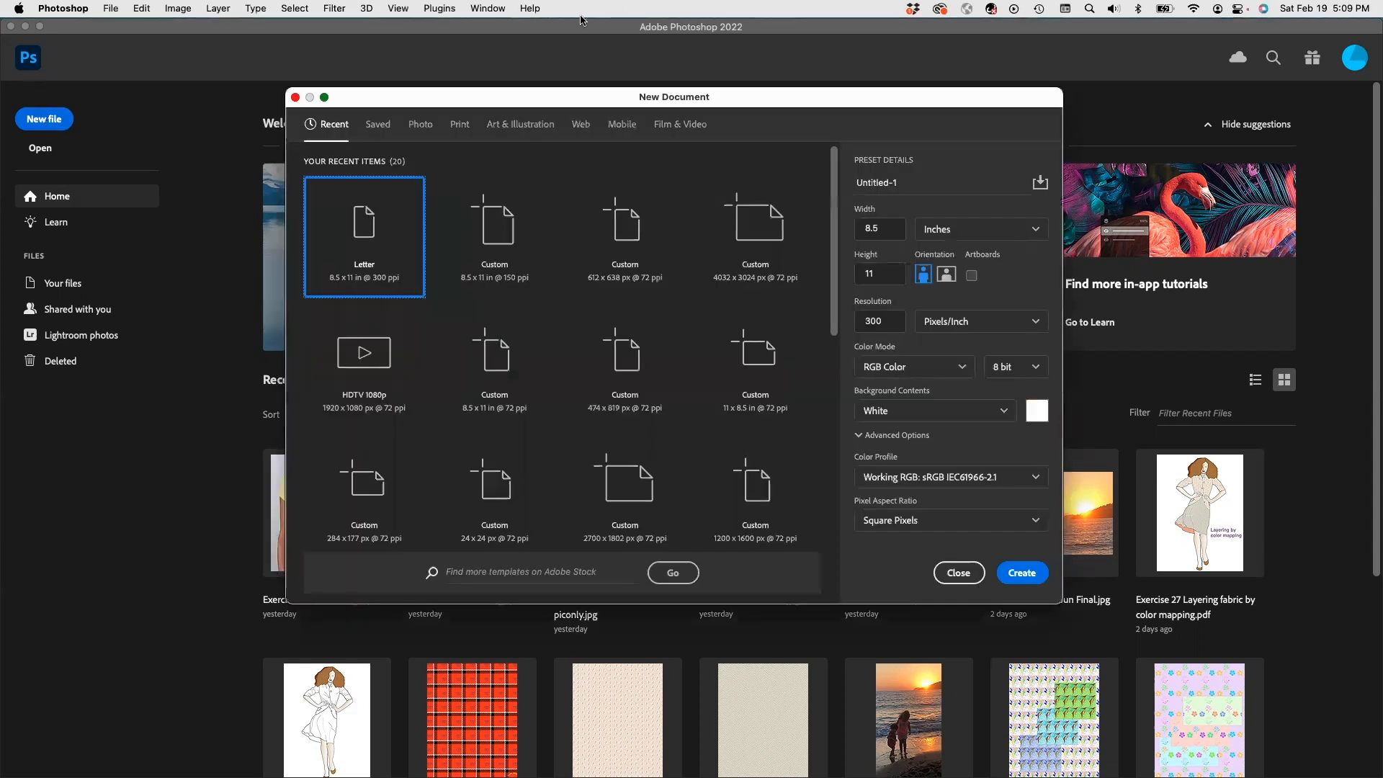
pyautogui.click(458, 124)
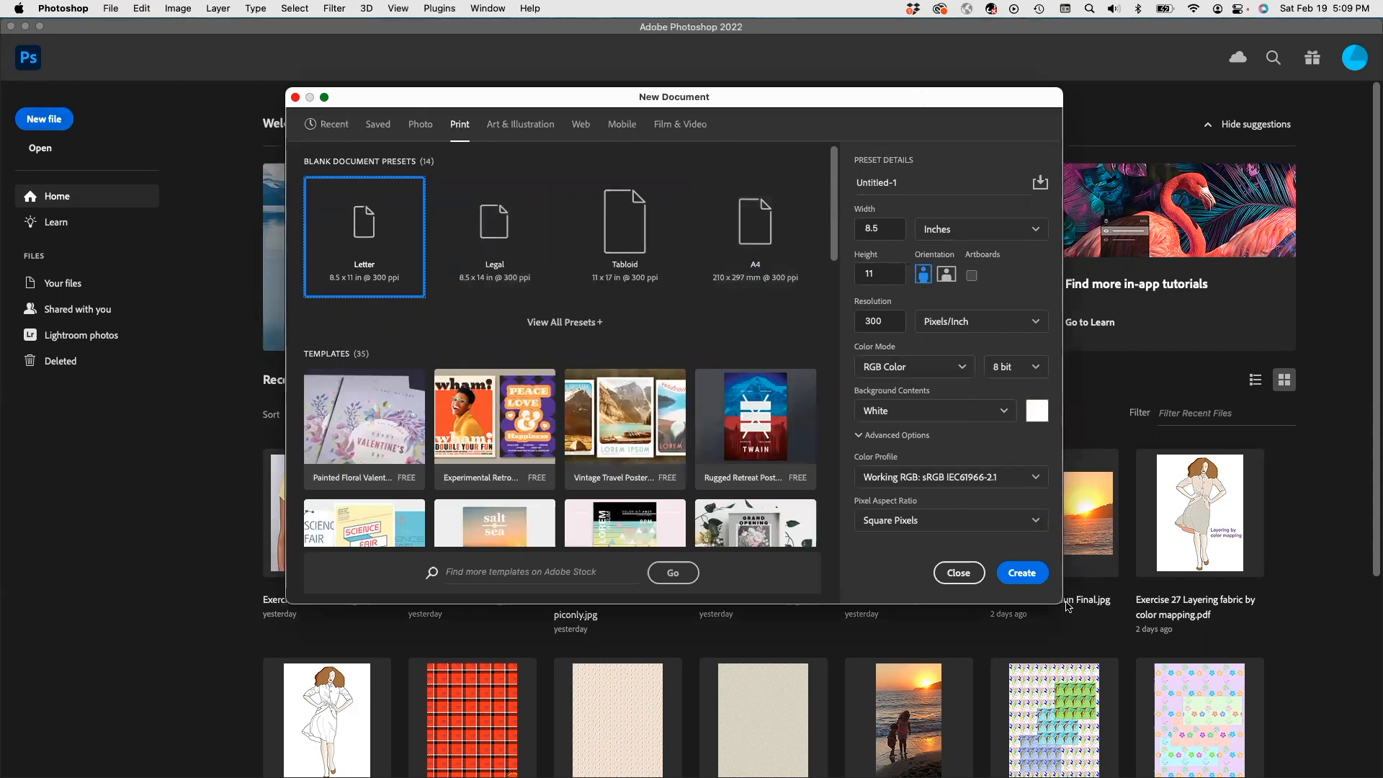
pyautogui.click(1022, 574)
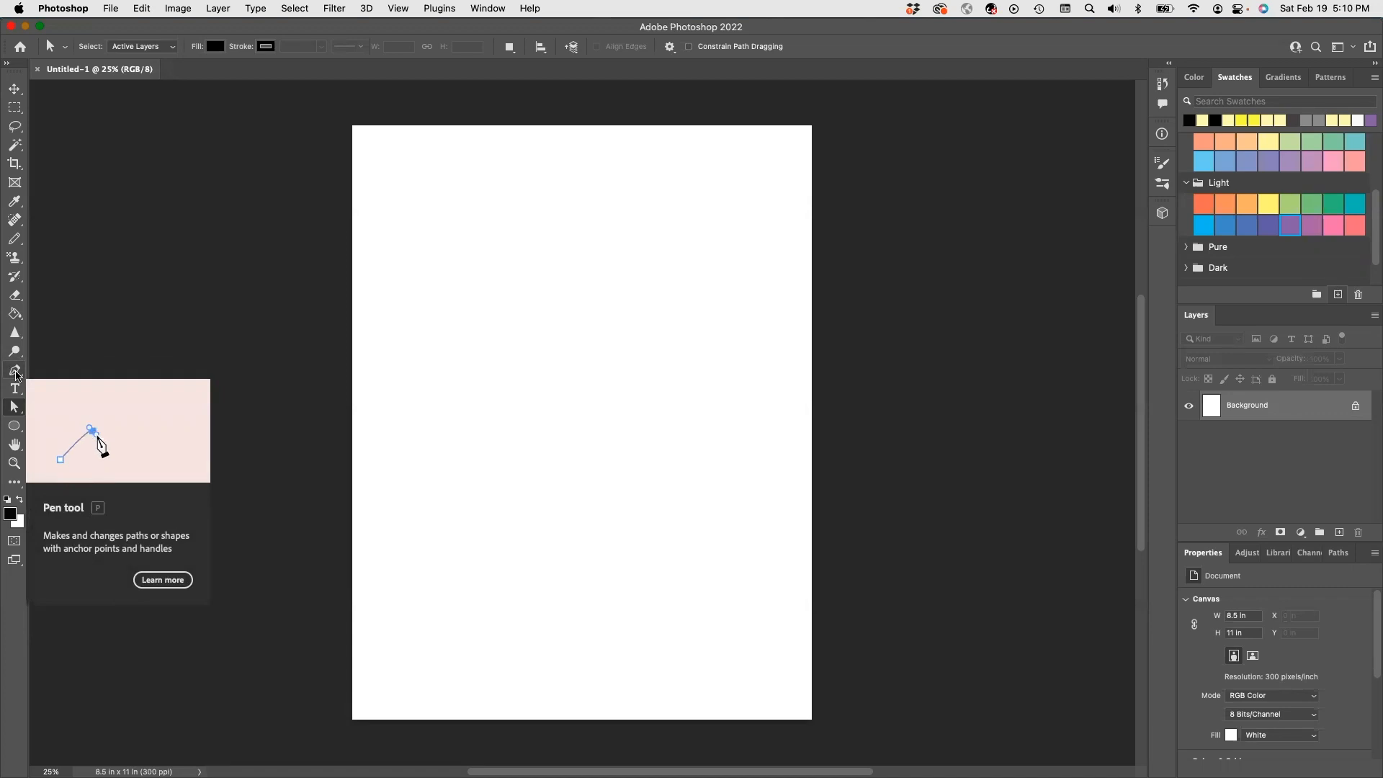
pyautogui.click(16, 371)
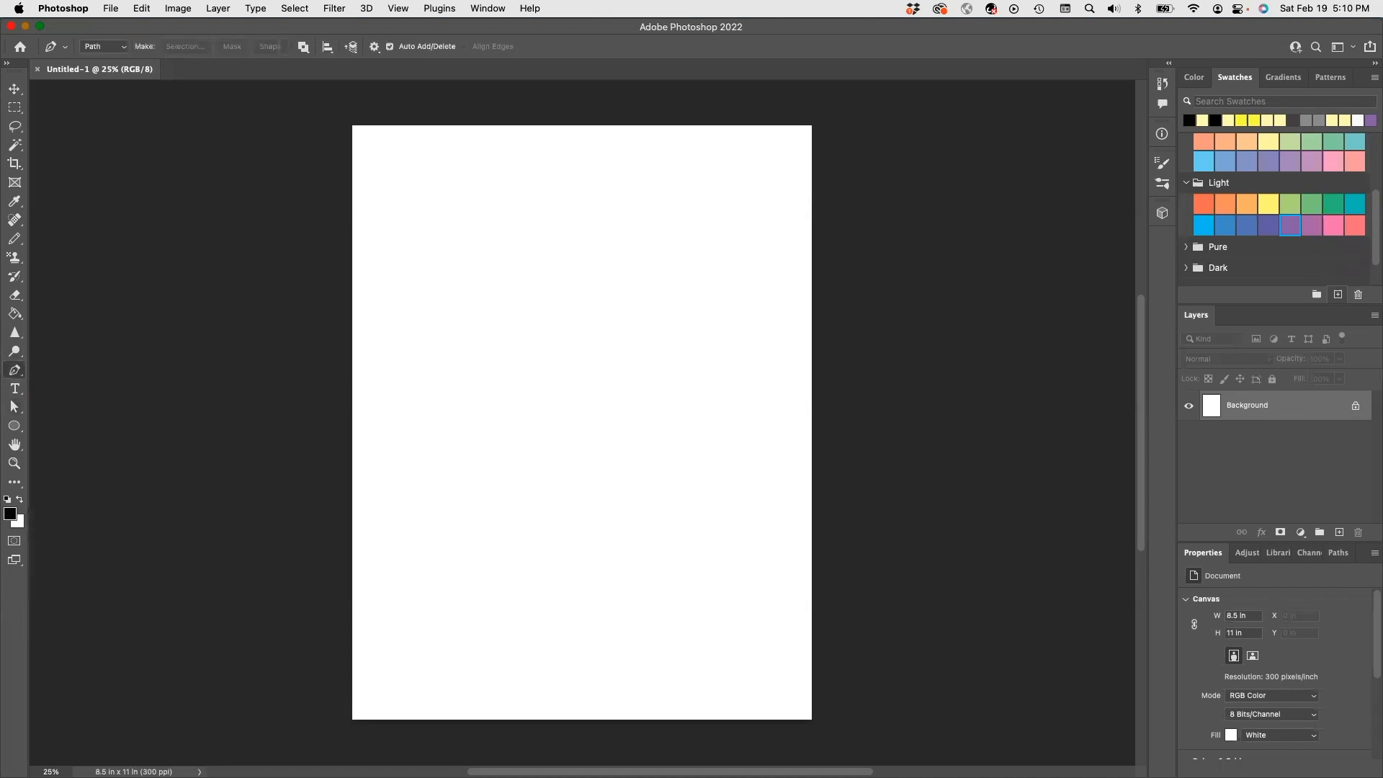
pyautogui.rightClick(23, 373)
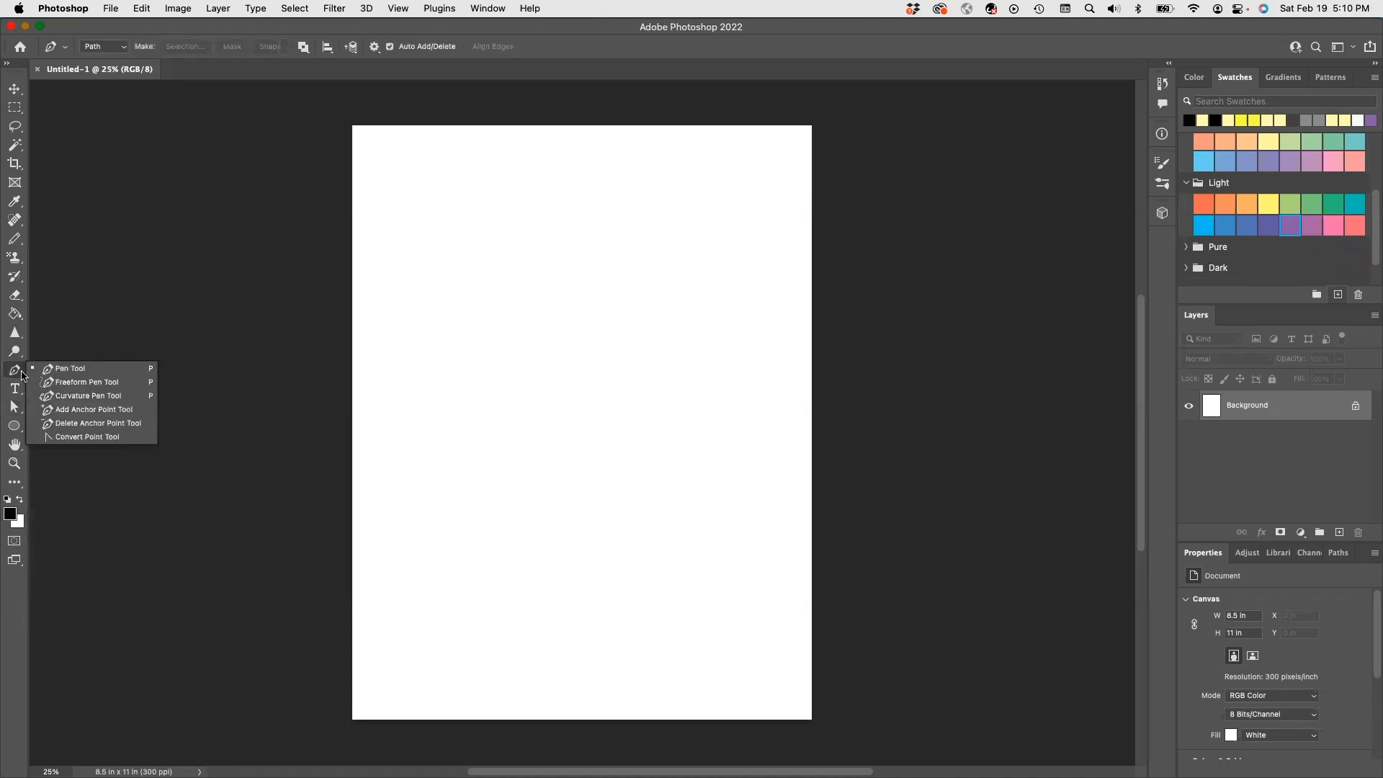
pyautogui.click(19, 376)
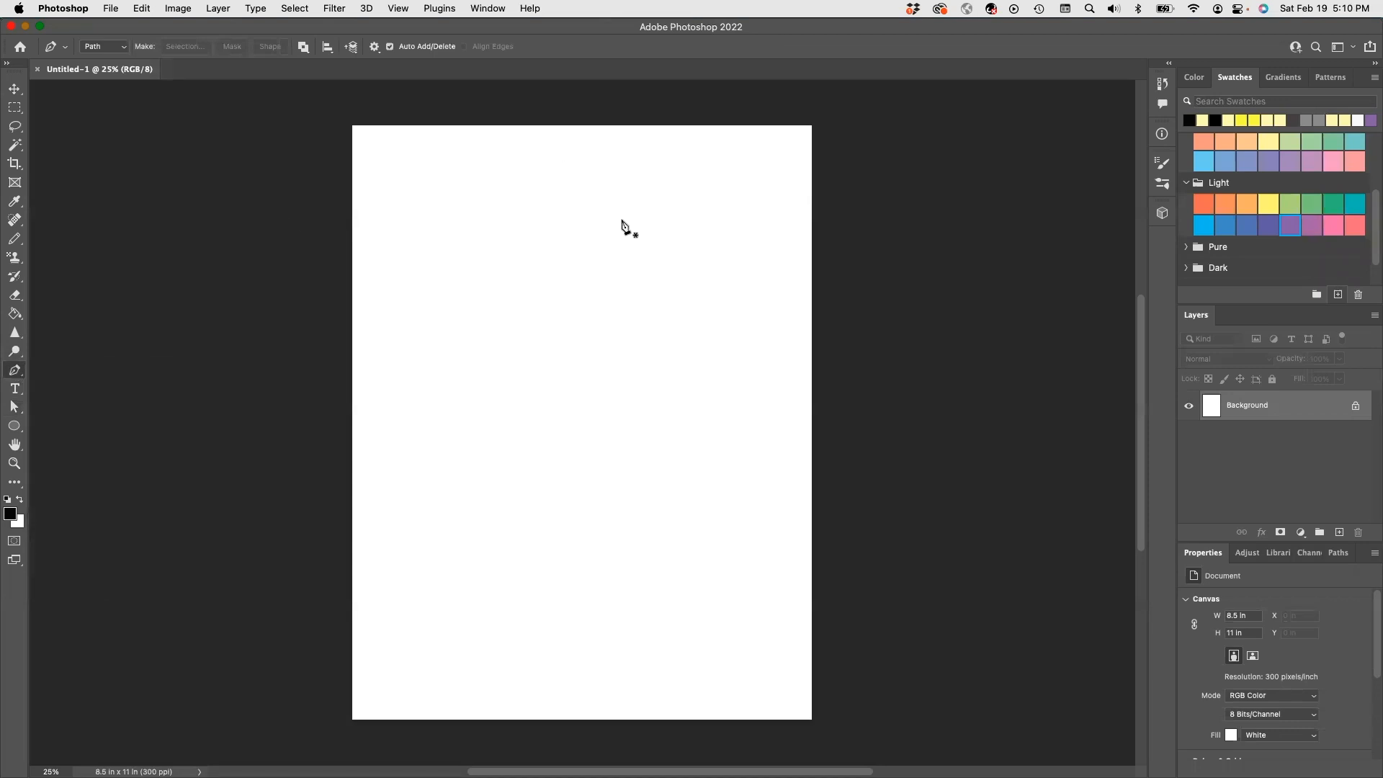
pyautogui.click(123, 51)
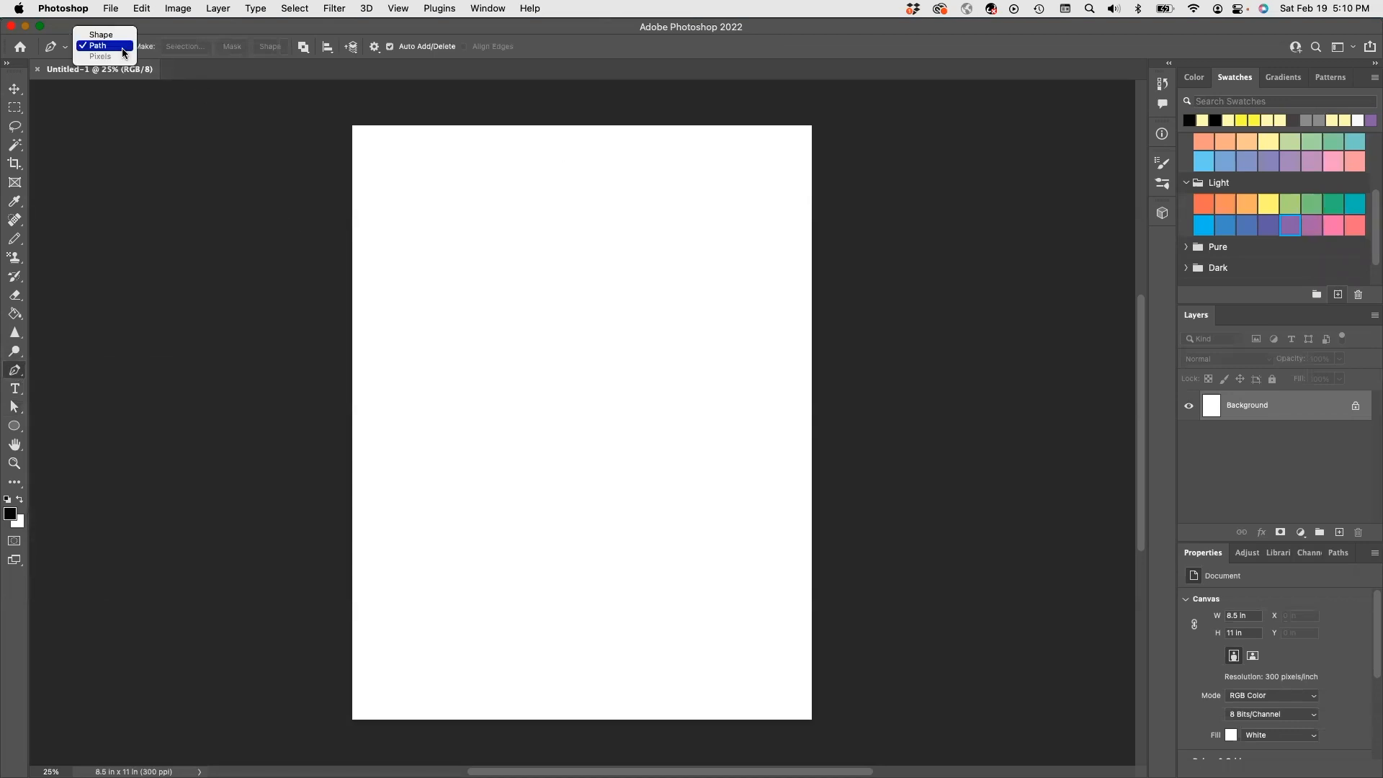
pyautogui.click(122, 46)
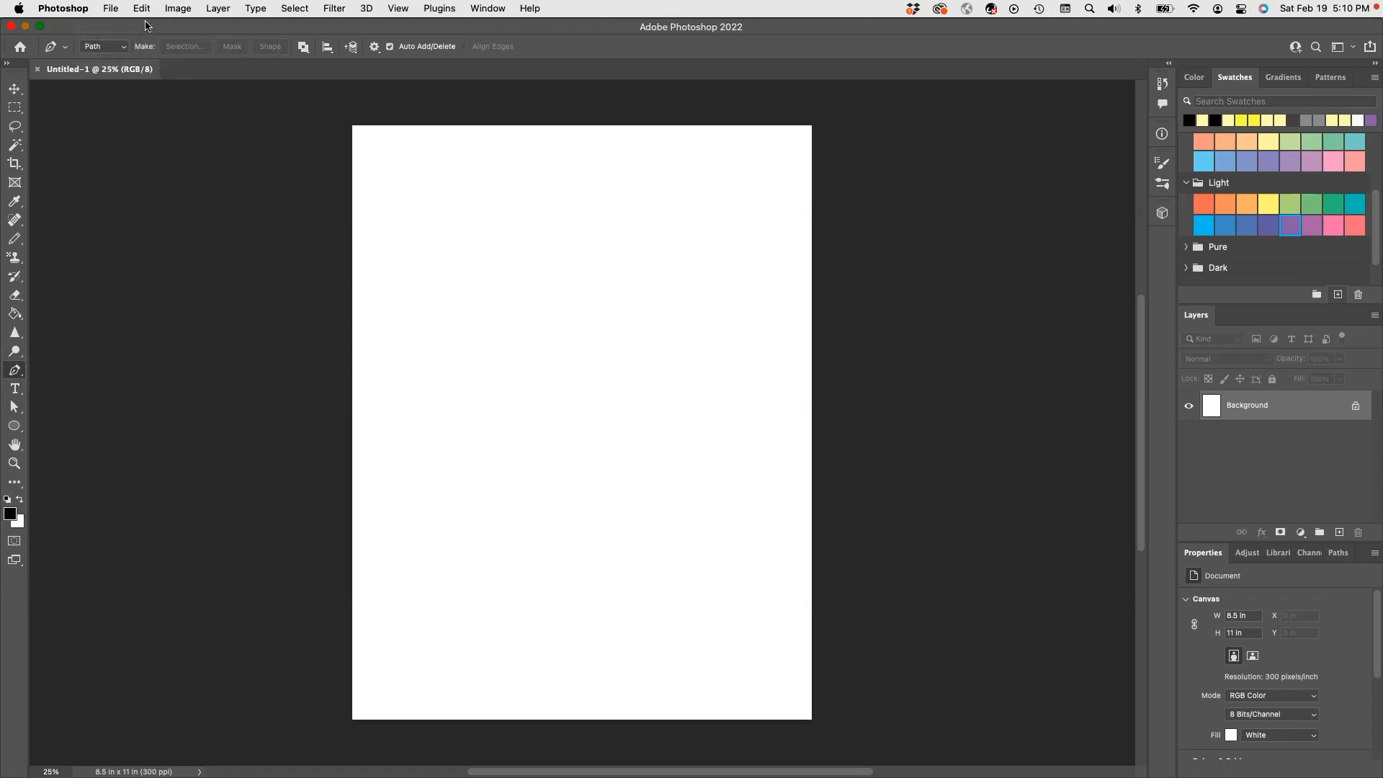
pyautogui.click(124, 48)
pyautogui.click(112, 36)
pyautogui.click(450, 173)
pyautogui.click(593, 171)
pyautogui.click(546, 291)
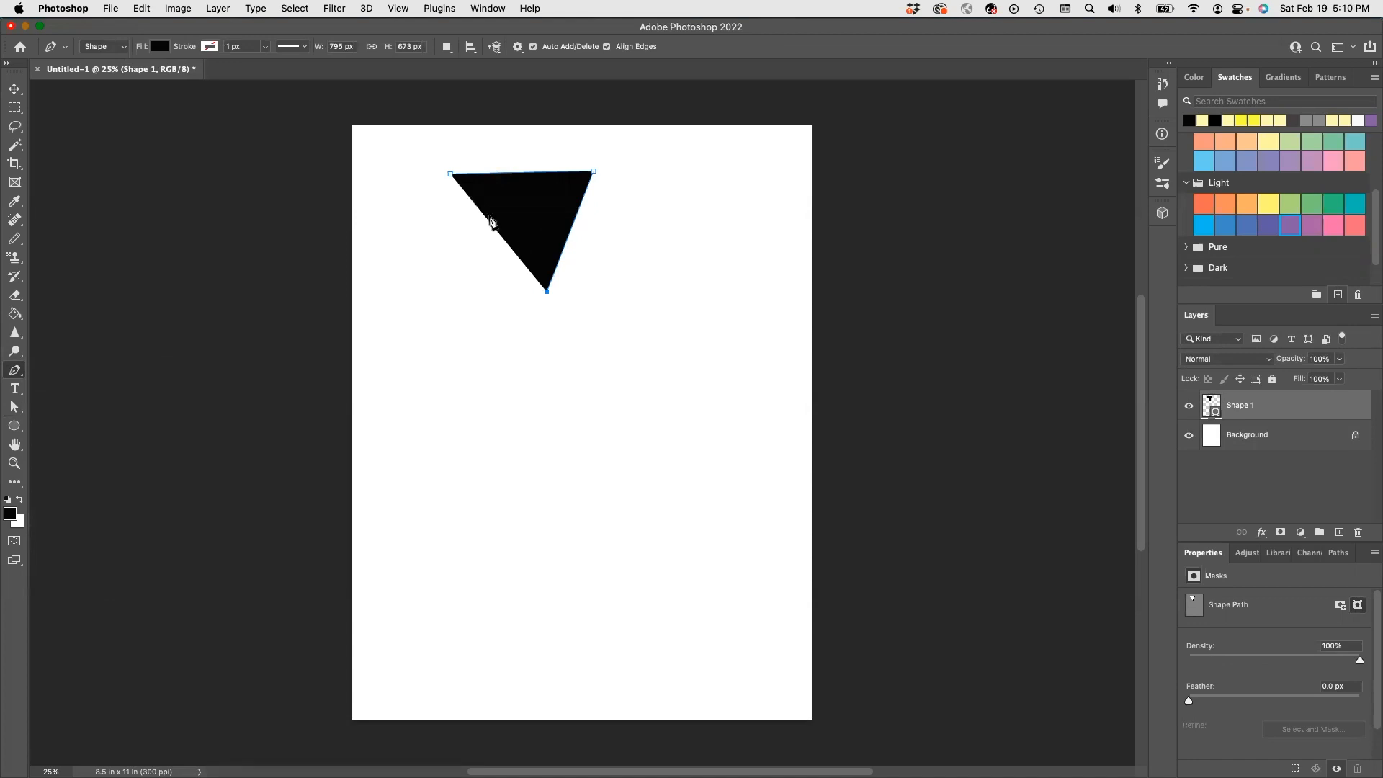
pyautogui.click(617, 377)
pyautogui.click(472, 406)
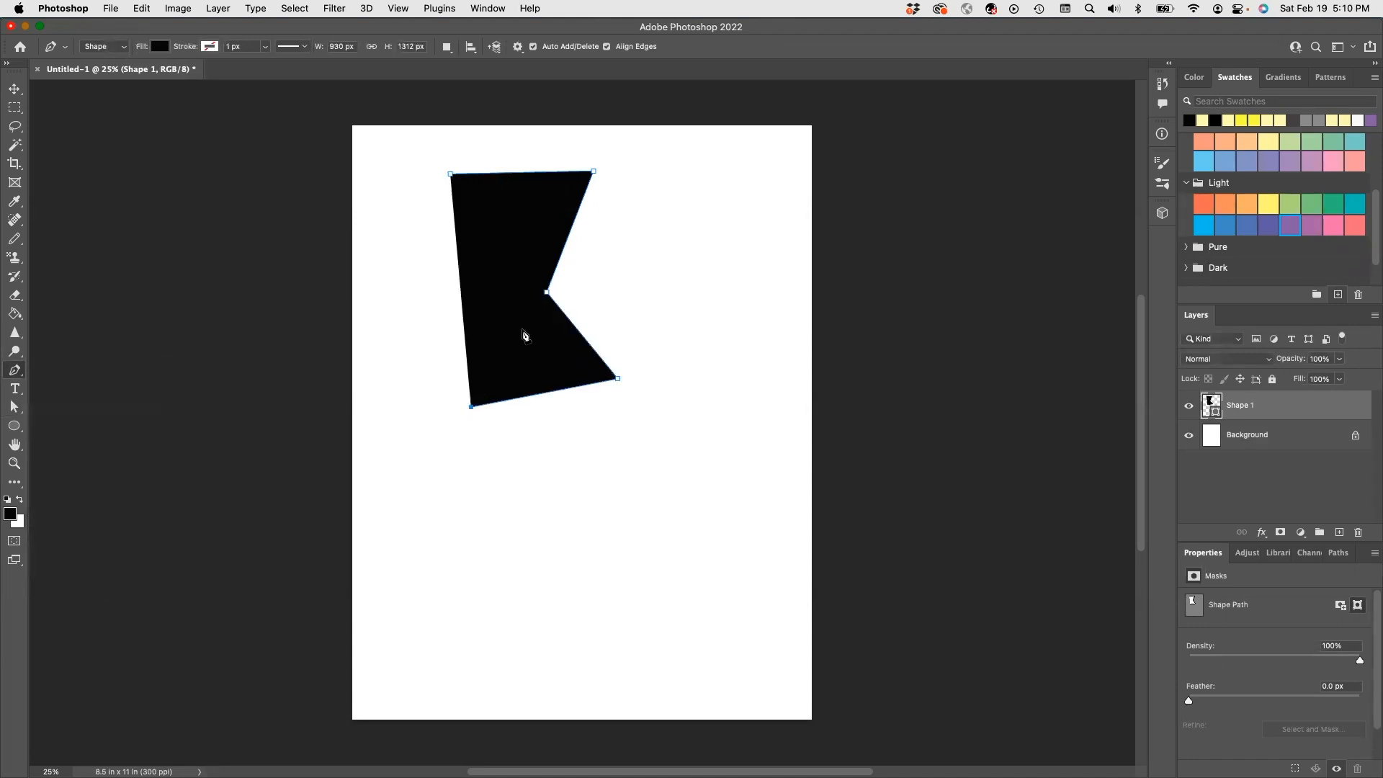
pyautogui.click(386, 288)
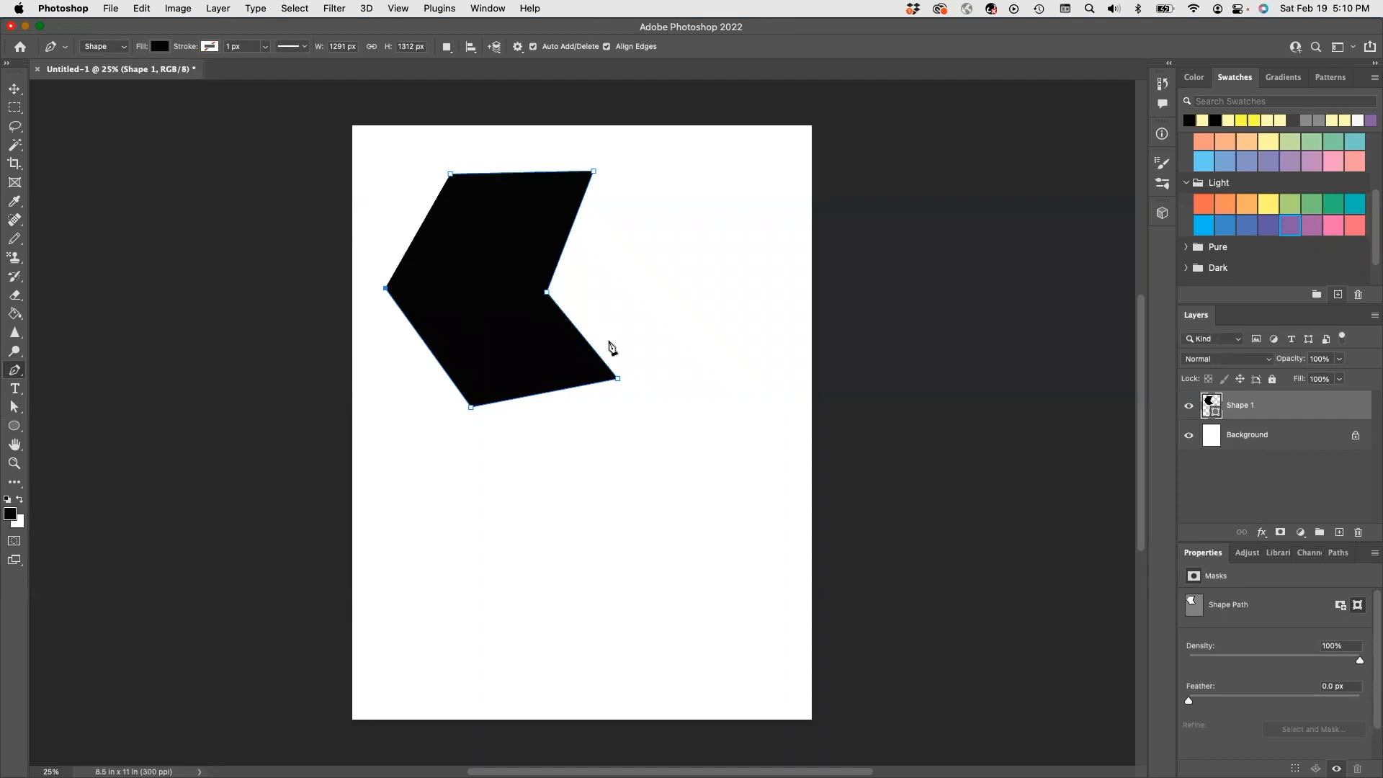
pyautogui.click(538, 172)
pyautogui.press('super+z')
pyautogui.press('super+z')
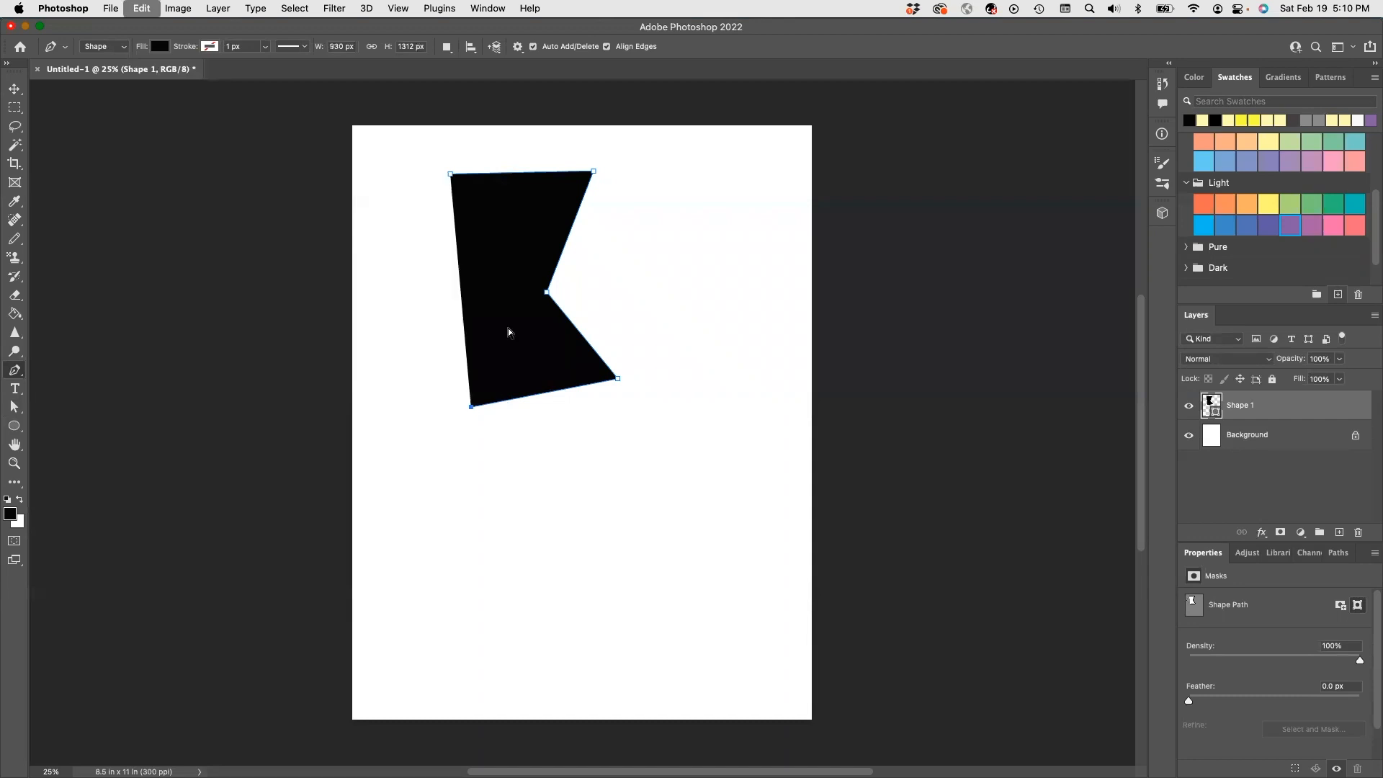
pyautogui.press('super+z')
pyautogui.press('super+z')
pyautogui.press('super+z')
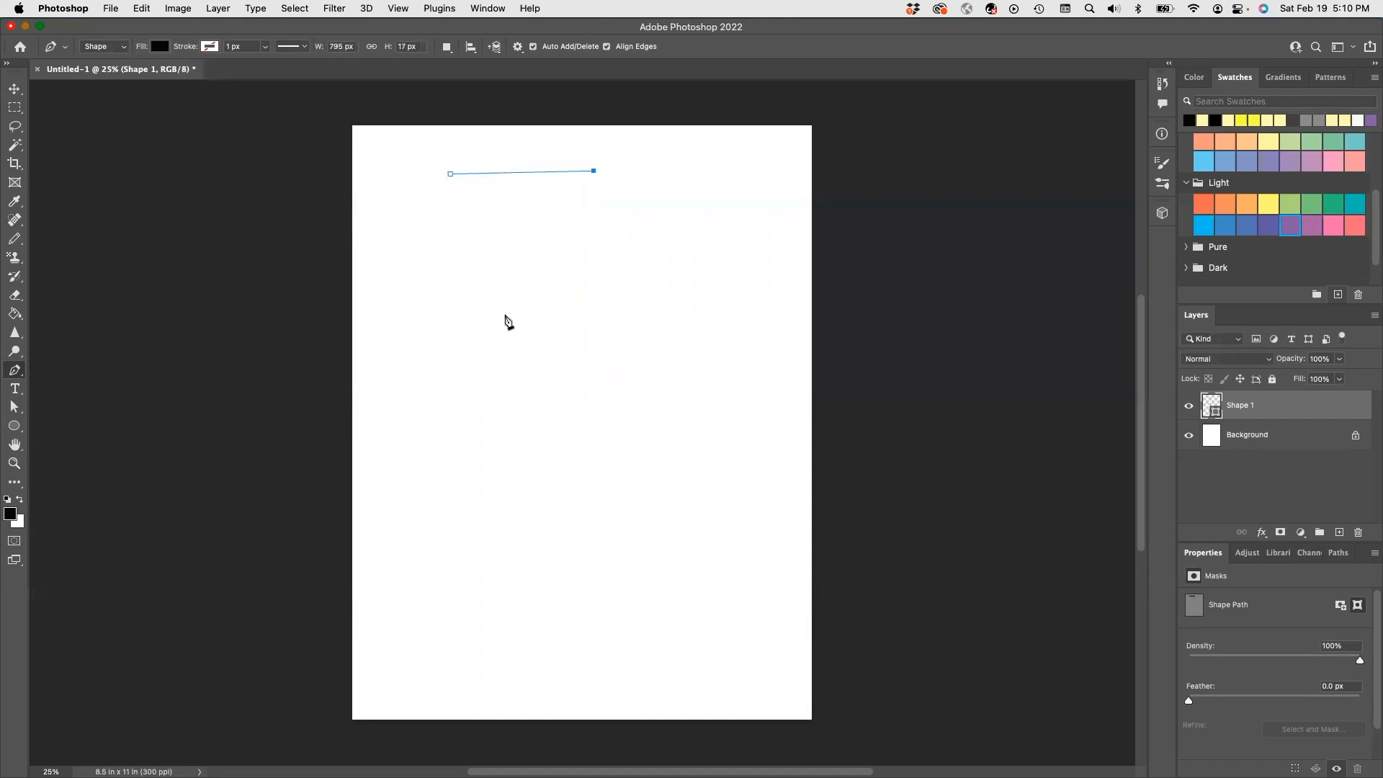
pyautogui.press('super+z')
pyautogui.press('super+z')
pyautogui.click(123, 49)
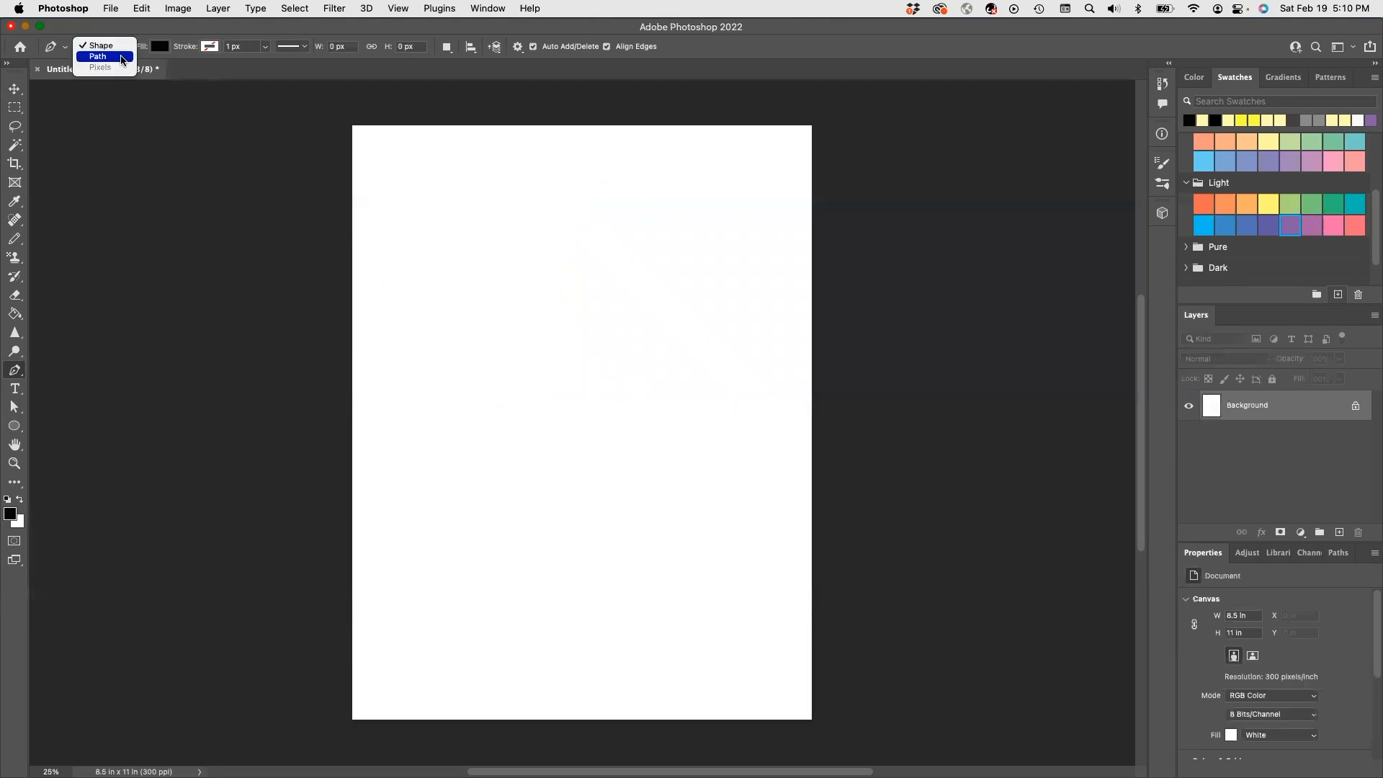
# - Draw a closed five-point pentagon path with the Pen in Path mode, upper middle of the page
pyautogui.click(120, 58)
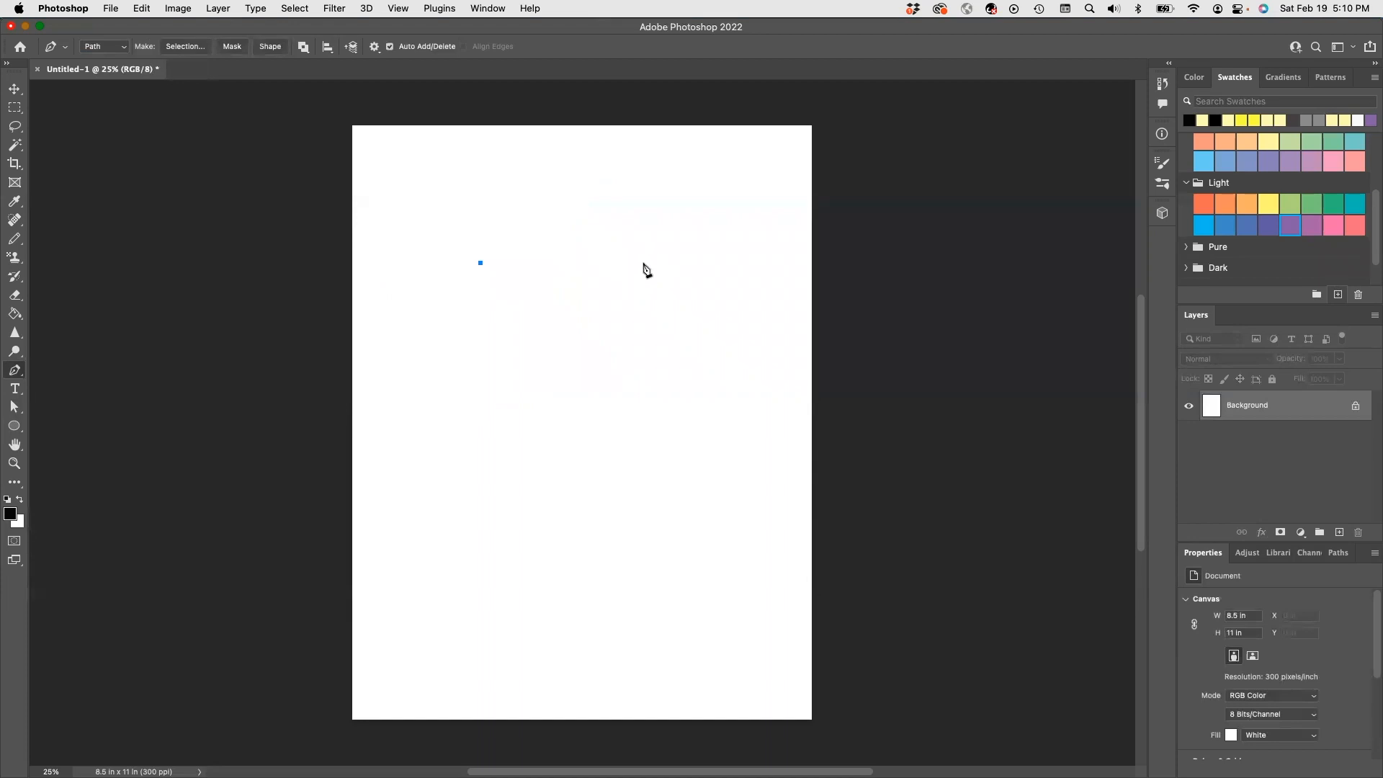
pyautogui.click(644, 264)
pyautogui.click(681, 389)
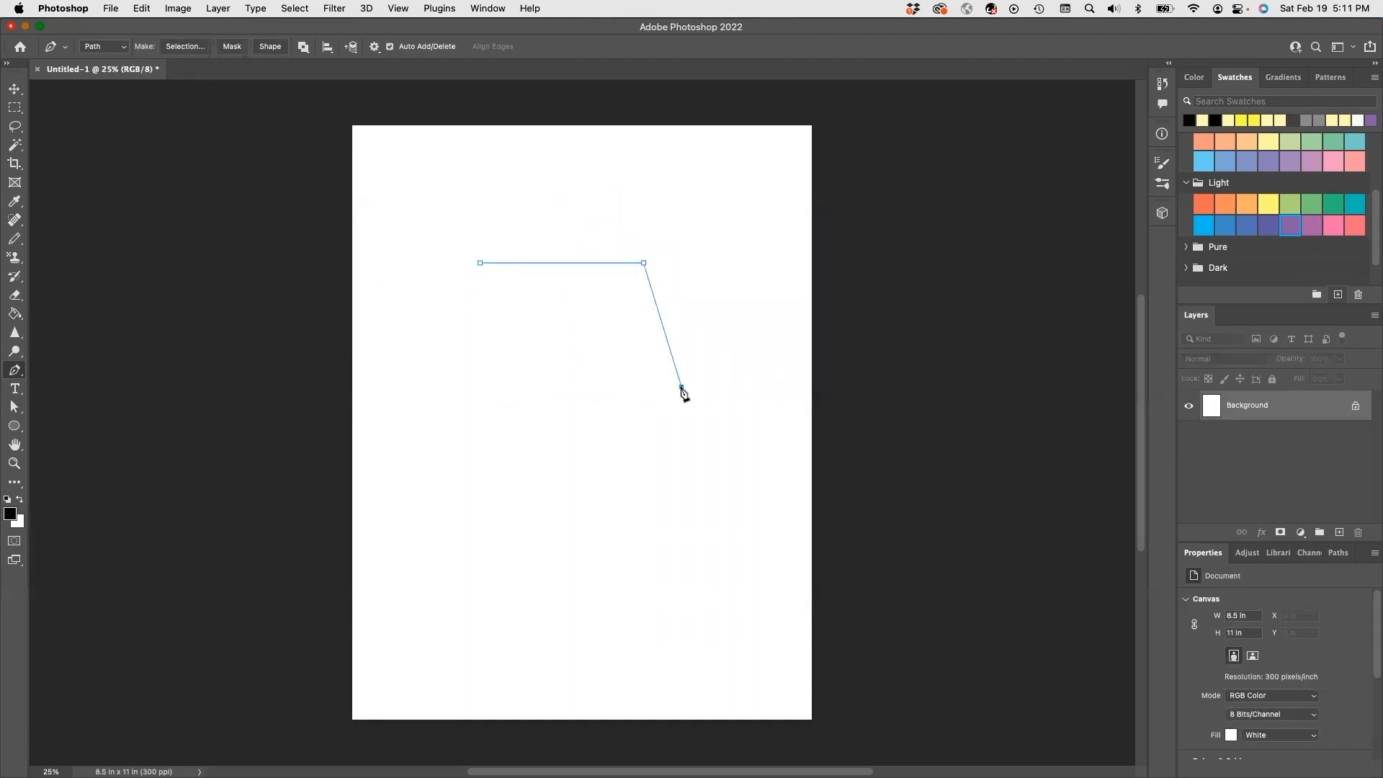
pyautogui.click(561, 452)
pyautogui.click(435, 377)
pyautogui.click(480, 263)
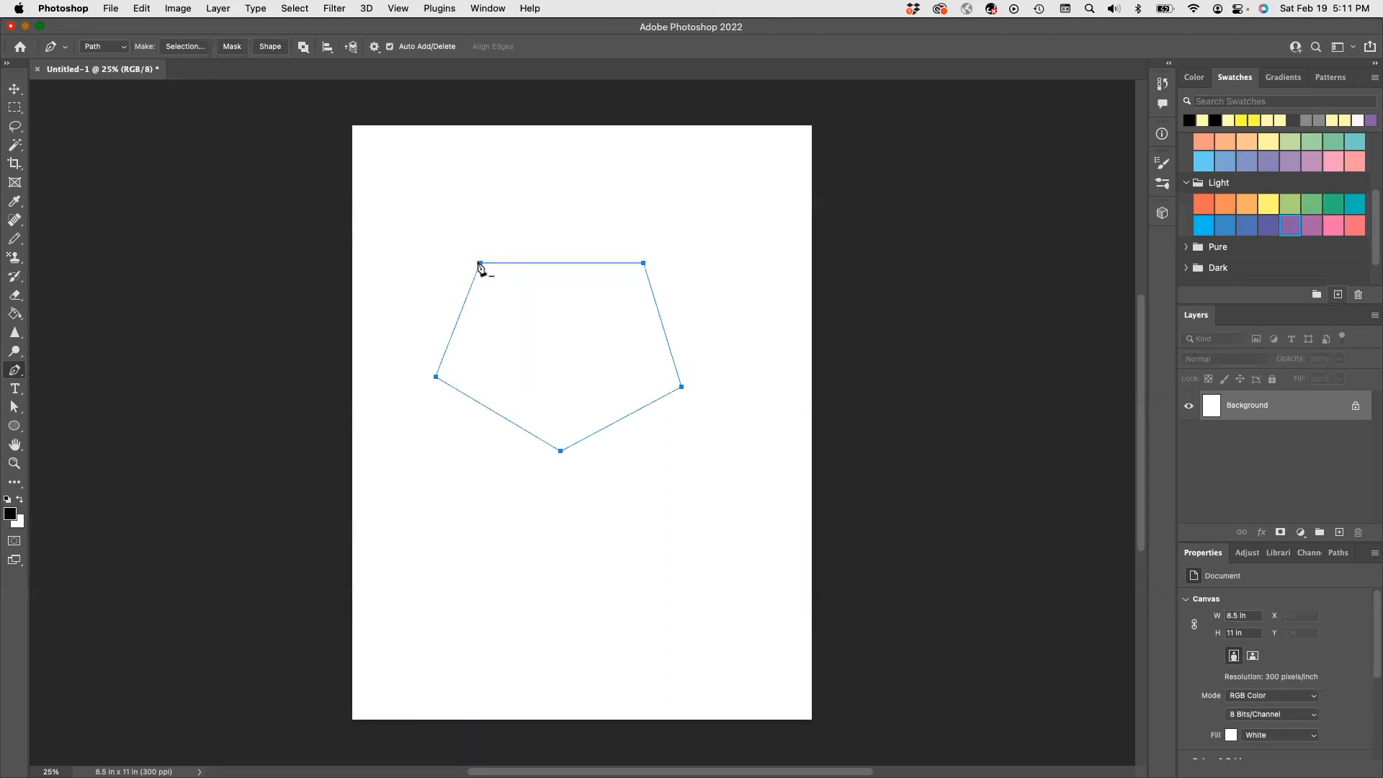
# - Add an extra anchor on the pentagon's right edge, undoing a stray lower-left anchor
pyautogui.click(472, 397)
pyautogui.press('super+z')
pyautogui.click(653, 296)
pyautogui.click(15, 388)
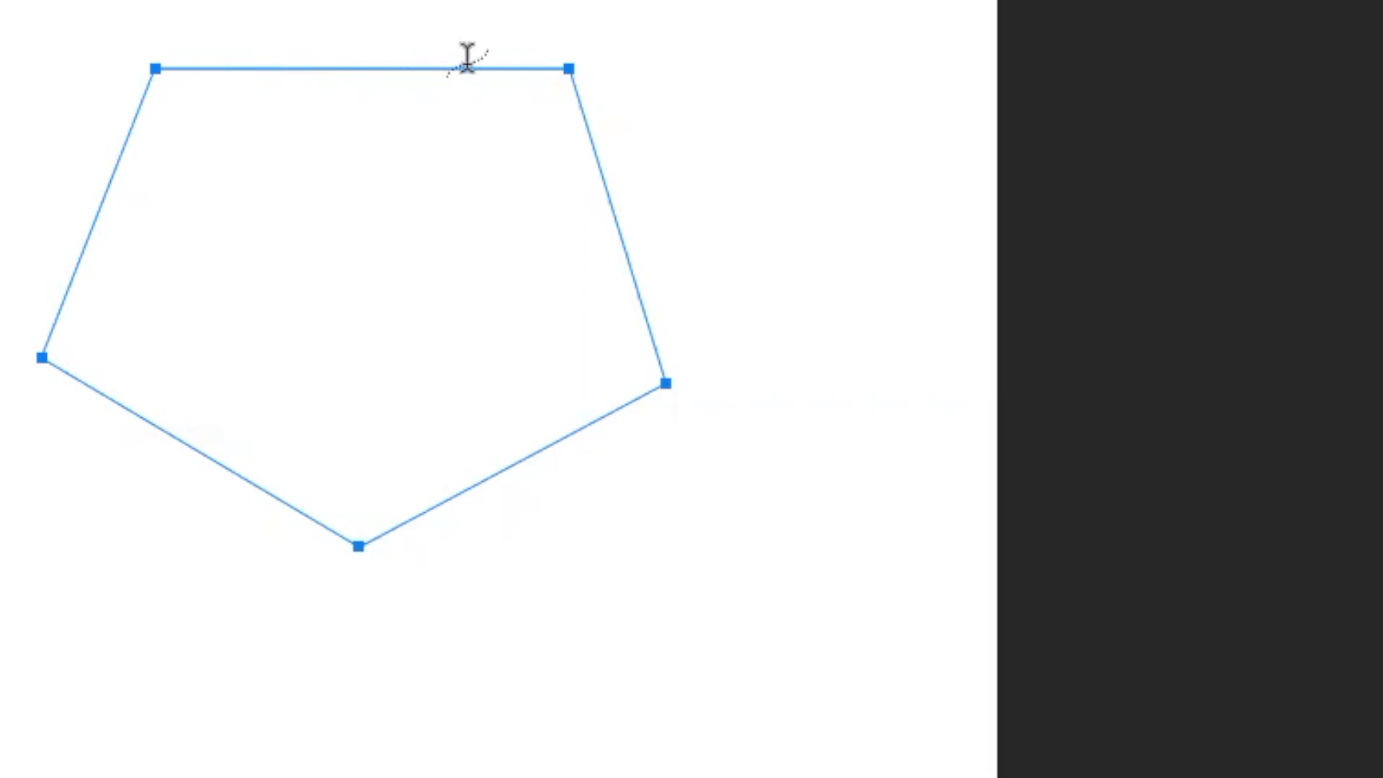
# - Run Lorem ipsum placeholder text along the pentagon path, commit it, then delete that text layer
pyautogui.click(544, 62)
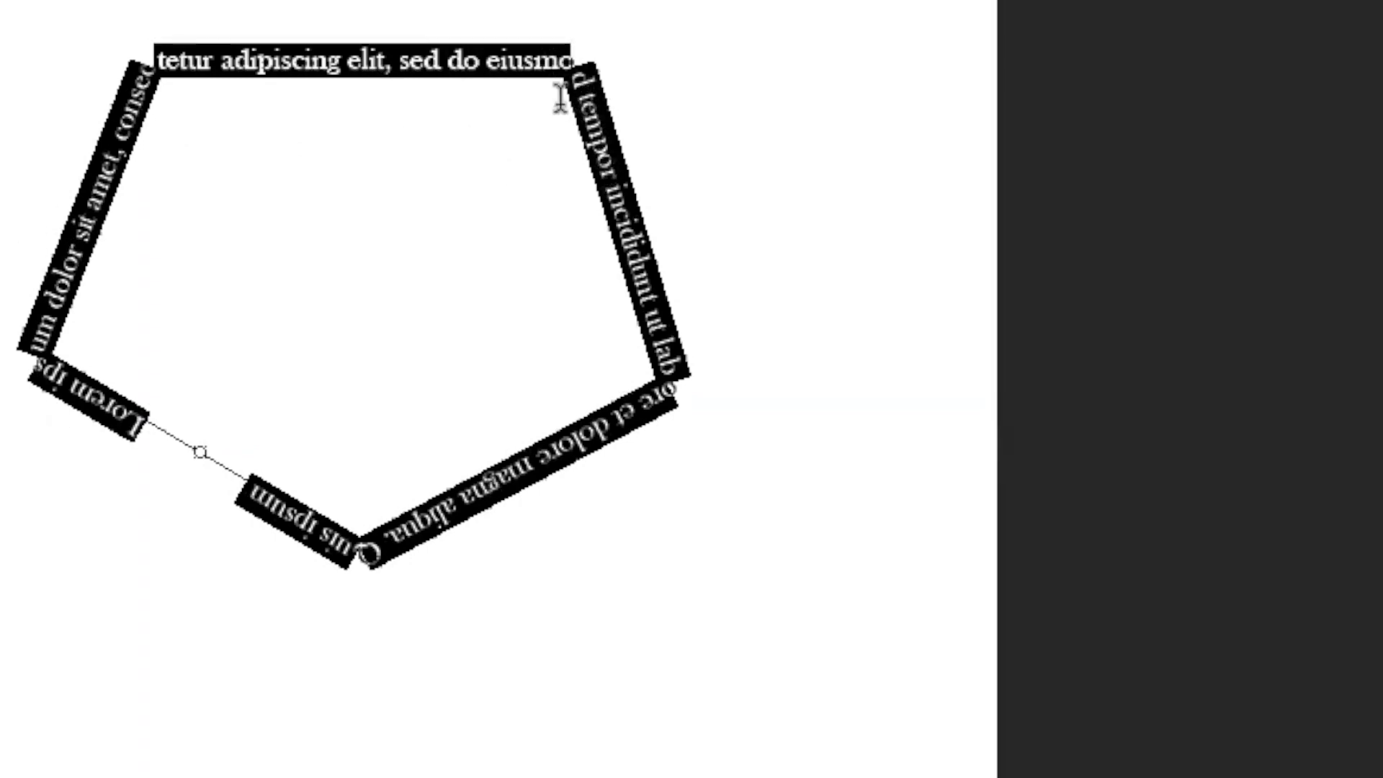
pyautogui.press('ctrl')
pyautogui.press('ctrl')
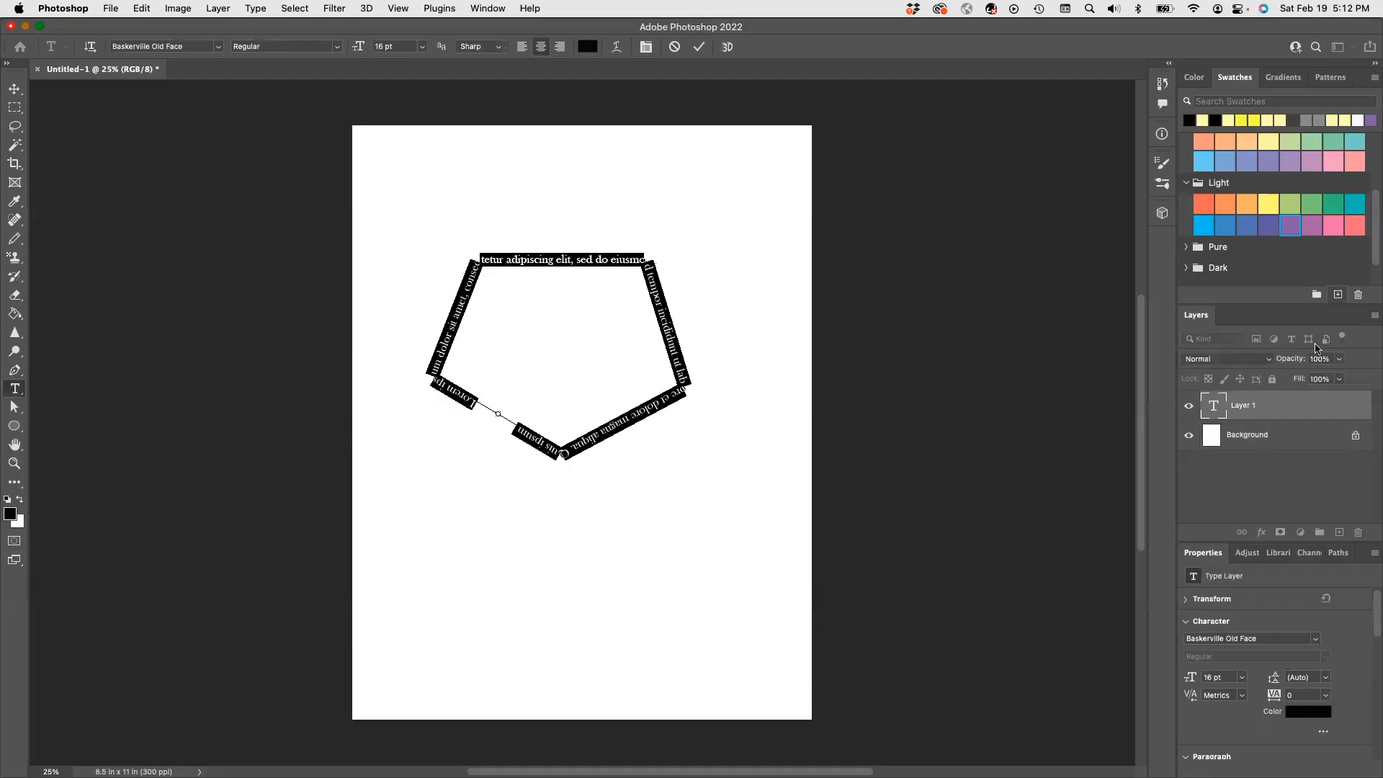
pyautogui.click(1294, 409)
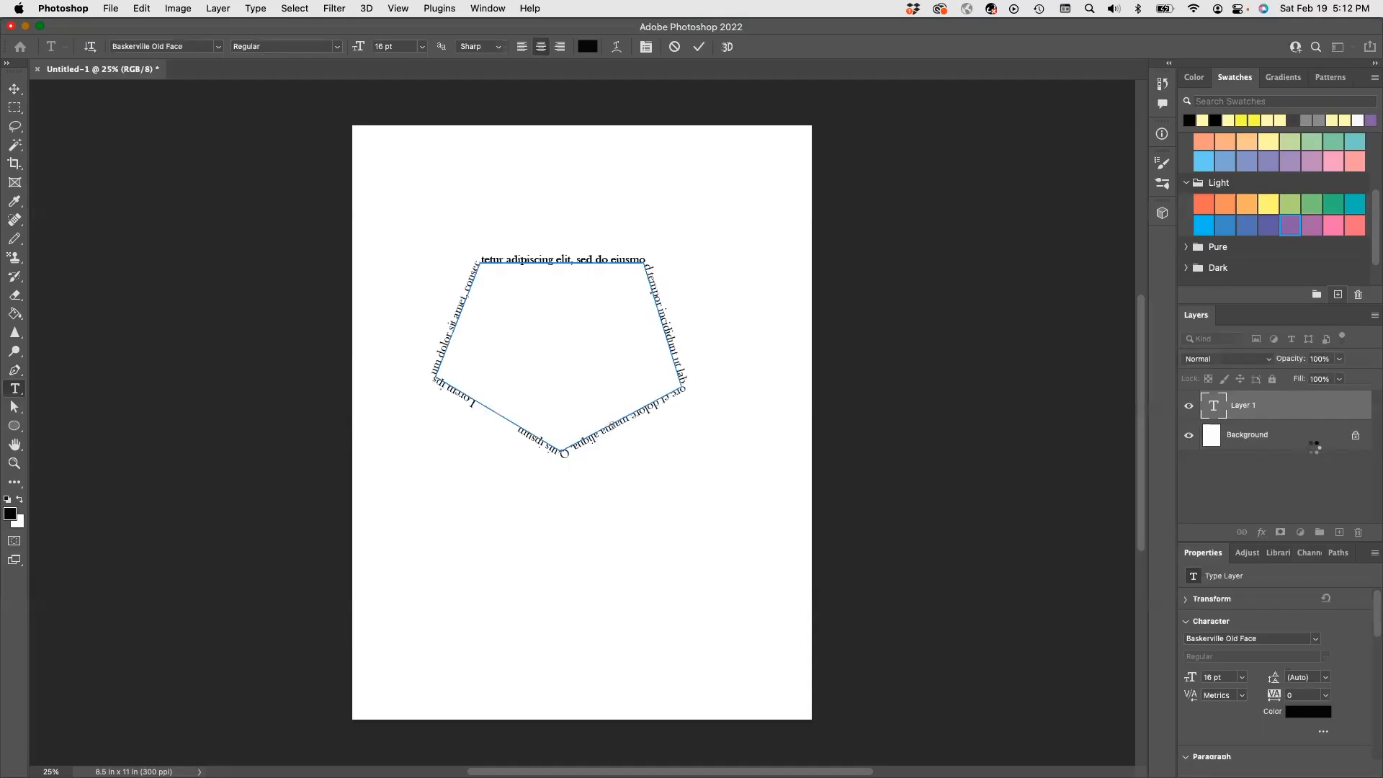
pyautogui.click(1359, 532)
pyautogui.click(677, 292)
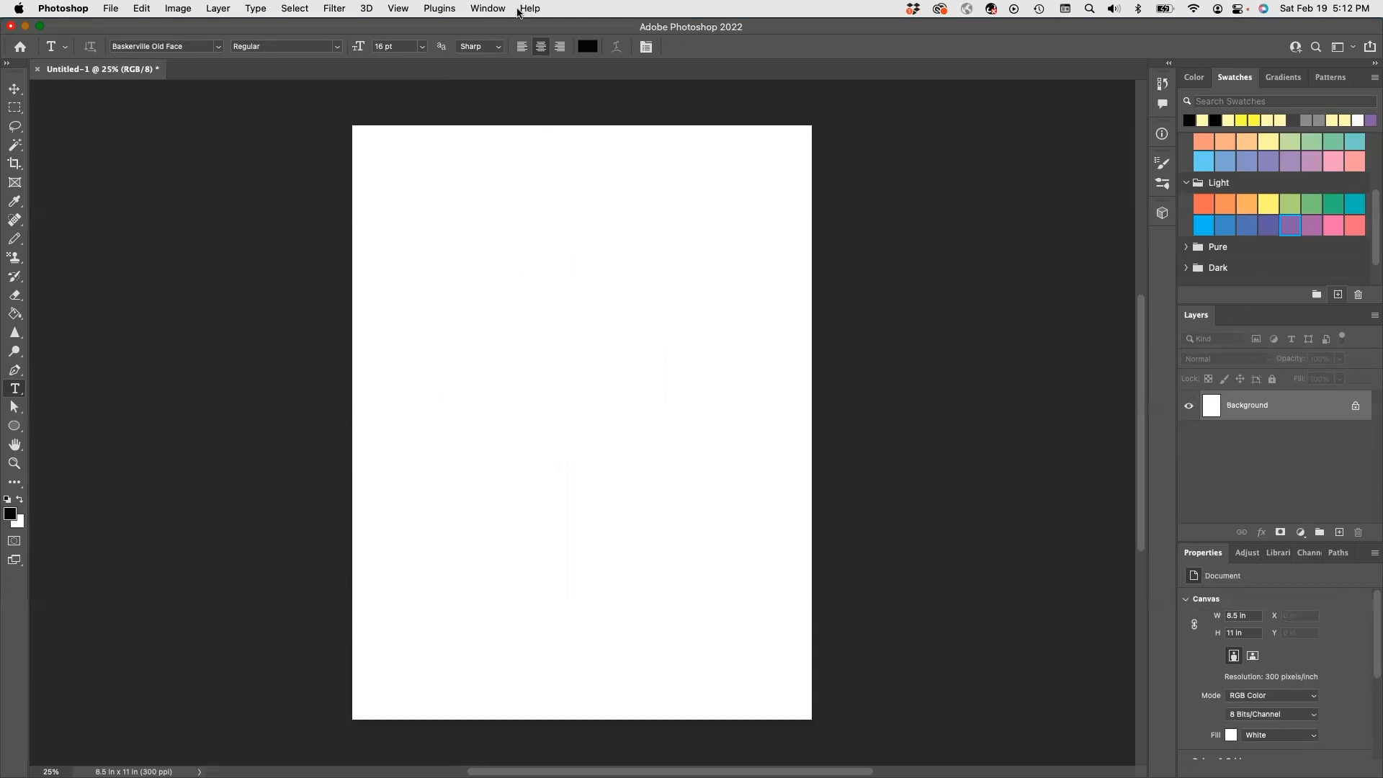
# - Open the Paths panel from the Window menu and display the pentagon Work Path
pyautogui.click(489, 9)
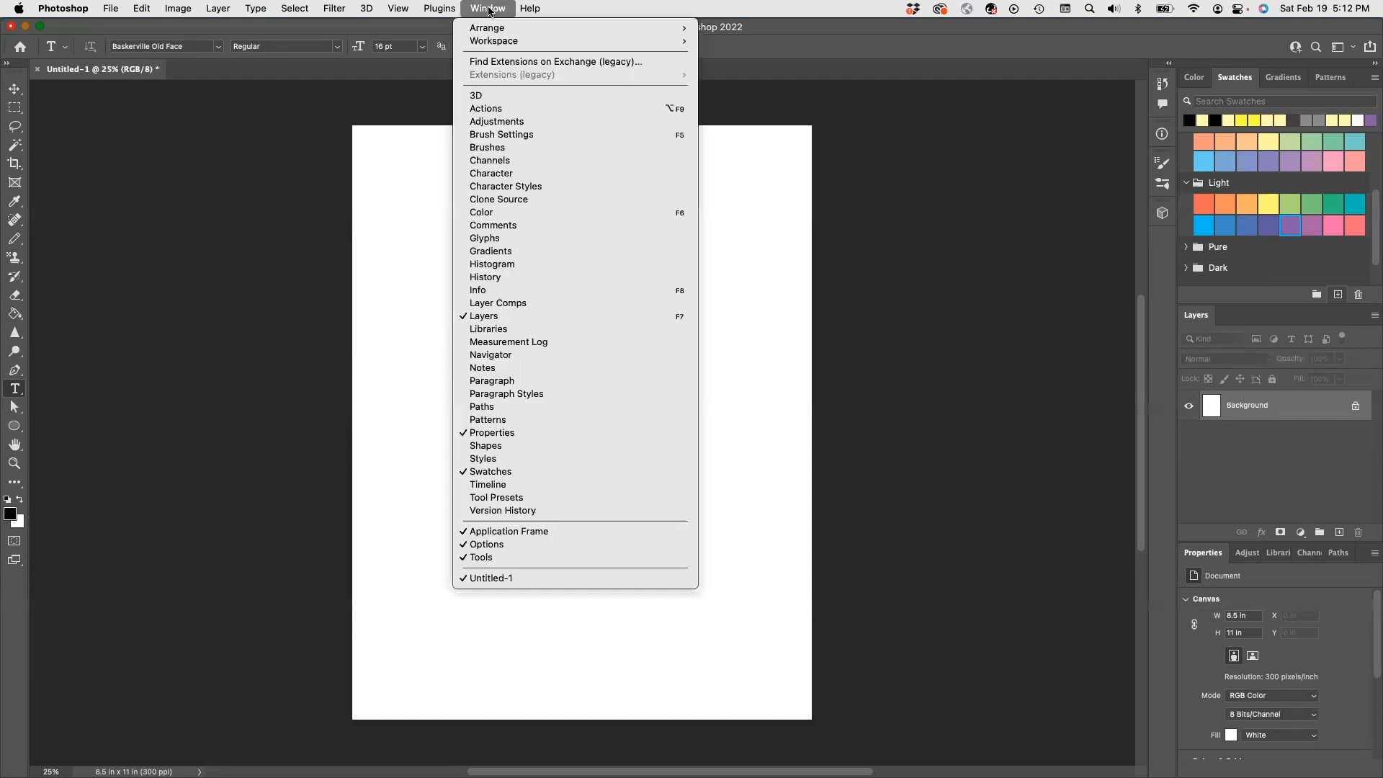
pyautogui.click(501, 408)
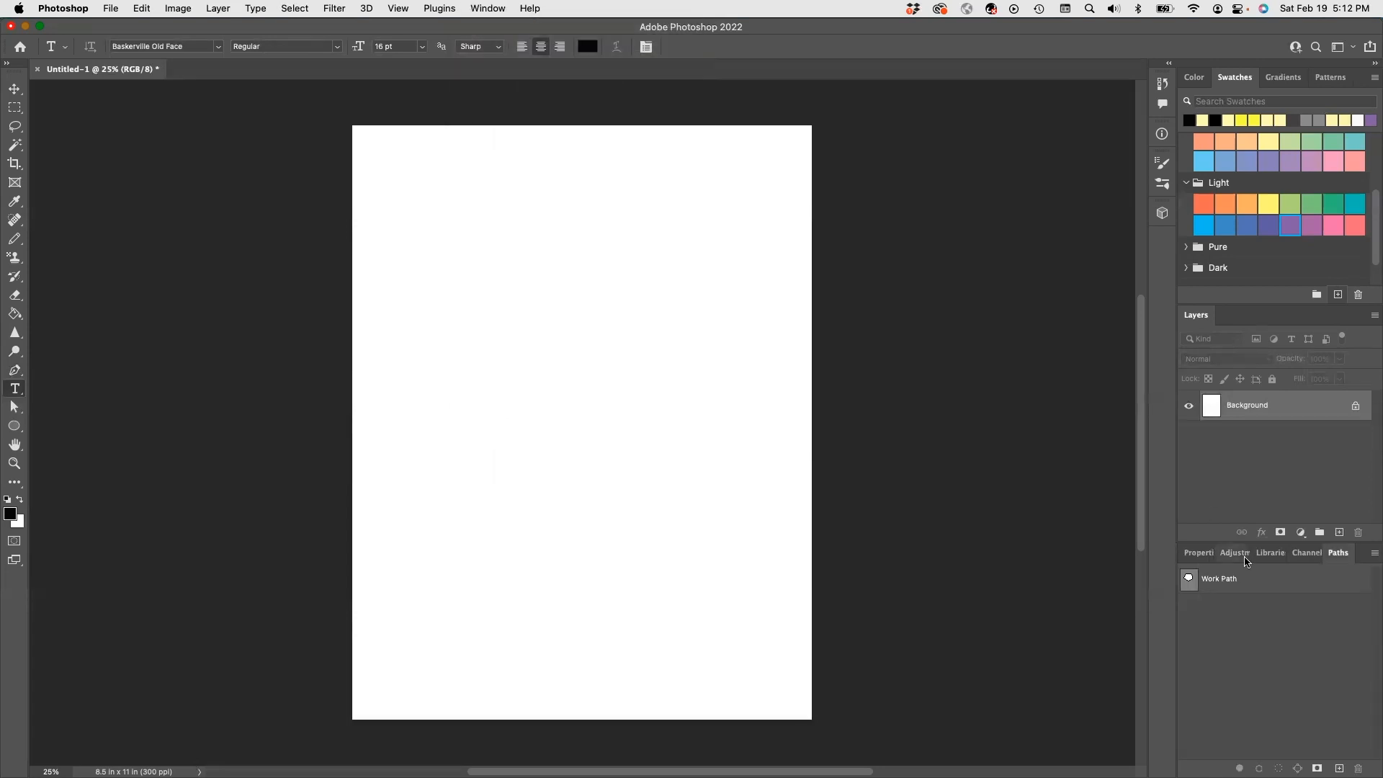
pyautogui.click(1217, 587)
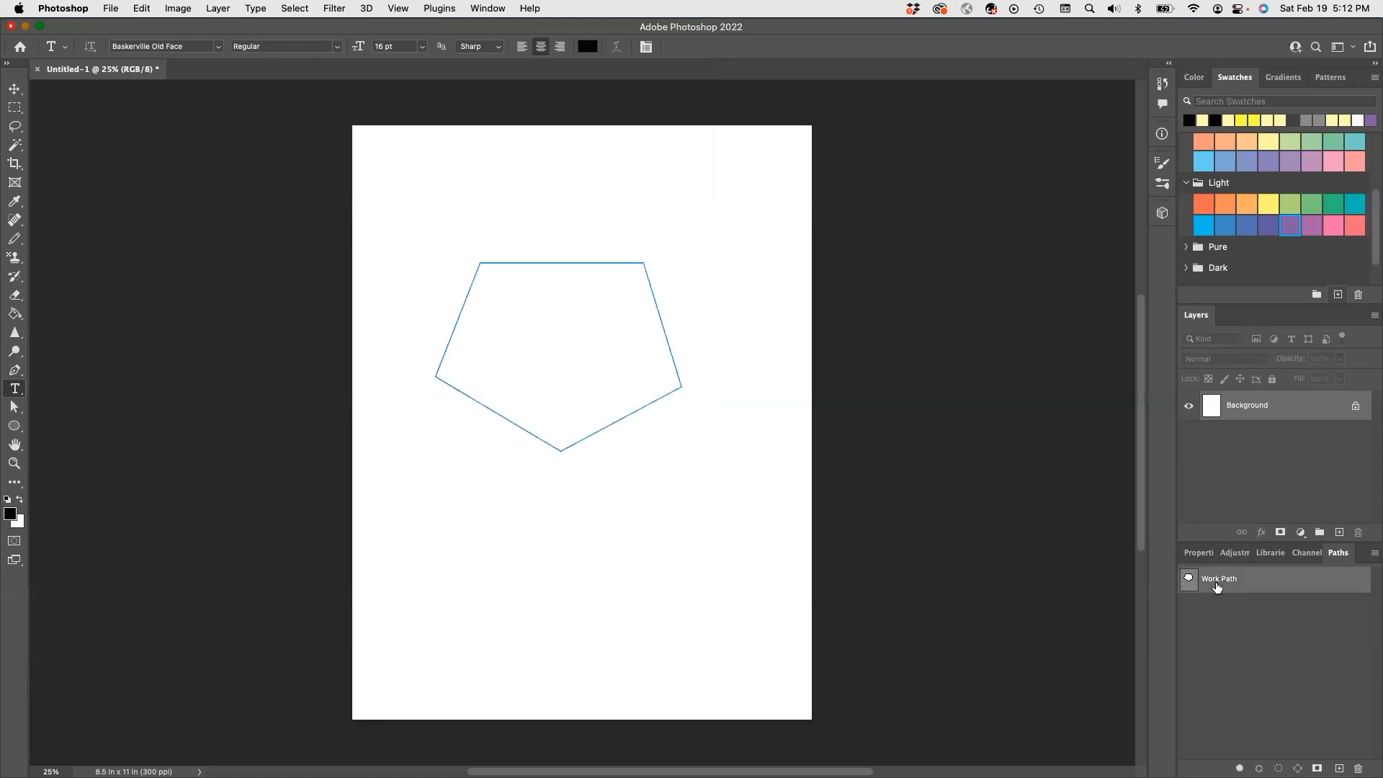
pyautogui.click(15, 371)
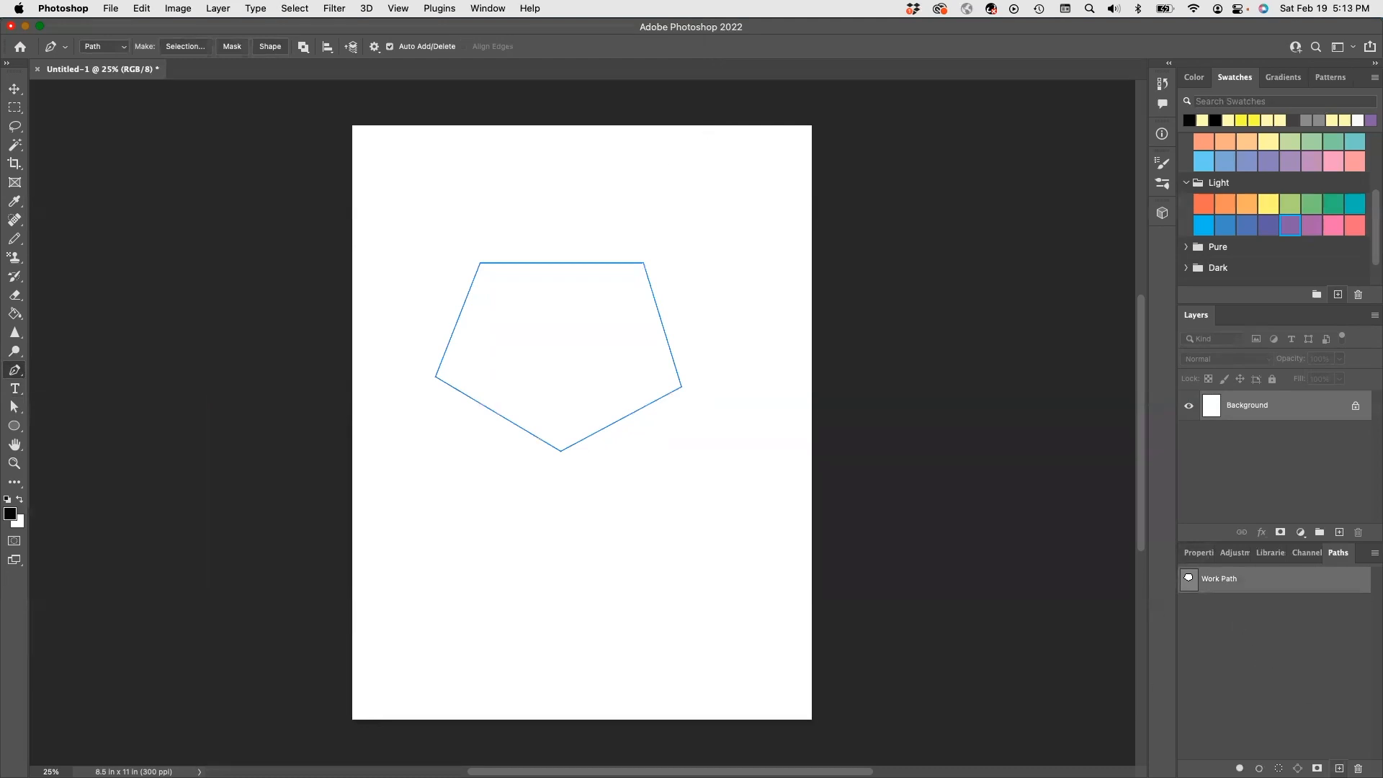
# - Create Path 1 and pen a new outline near the page centre, curving its second segment
pyautogui.click(1339, 768)
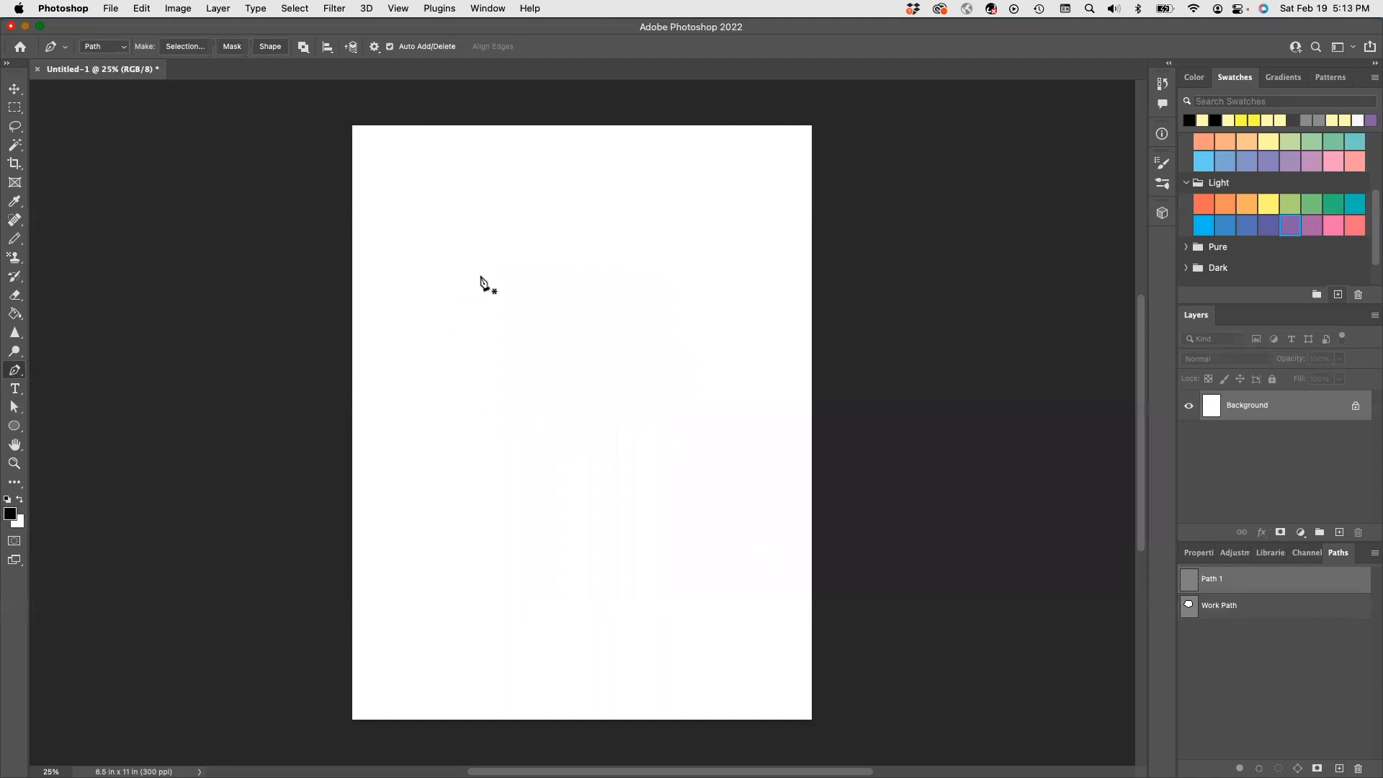
pyautogui.click(490, 278)
pyautogui.click(597, 277)
pyautogui.moveTo(605, 366); pyautogui.dragTo(628, 430)
pyautogui.moveTo(627, 430)
pyautogui.mouseDown()
pyautogui.moveTo(590, 457)
pyautogui.moveTo(741, 391)
pyautogui.moveTo(627, 438)
pyautogui.moveTo(598, 404)
pyautogui.moveTo(515, 454)
pyautogui.moveTo(571, 504)
pyautogui.moveTo(641, 469)
pyautogui.moveTo(543, 506)
pyautogui.moveTo(531, 497)
pyautogui.moveTo(641, 487)
pyautogui.moveTo(624, 493)
pyautogui.moveTo(605, 495)
pyautogui.moveTo(636, 479)
pyautogui.moveTo(589, 499)
pyautogui.moveTo(602, 498)
pyautogui.moveTo(606, 526)
pyautogui.moveTo(630, 516)
pyautogui.moveTo(612, 519)
pyautogui.moveTo(659, 477)
pyautogui.moveTo(626, 434)
pyautogui.mouseUp()
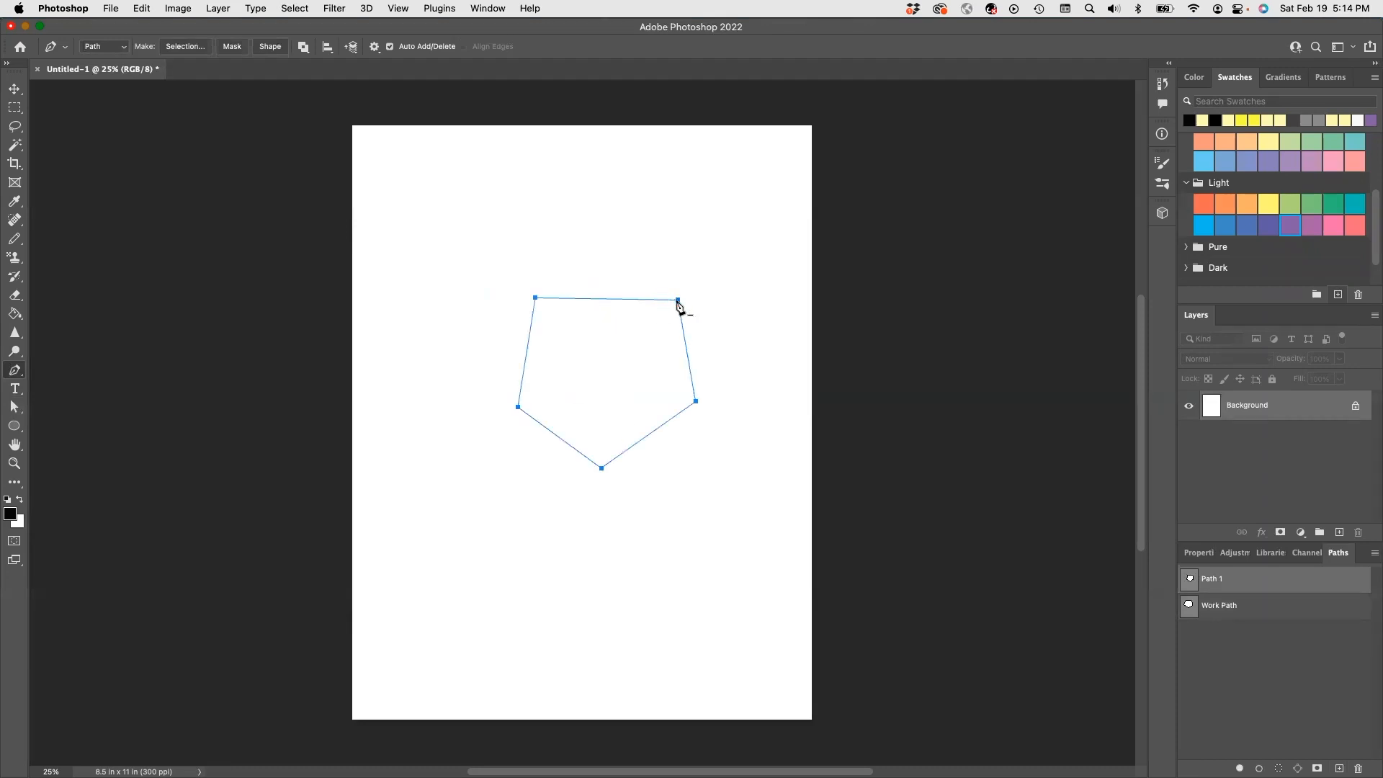
pyautogui.click(678, 300)
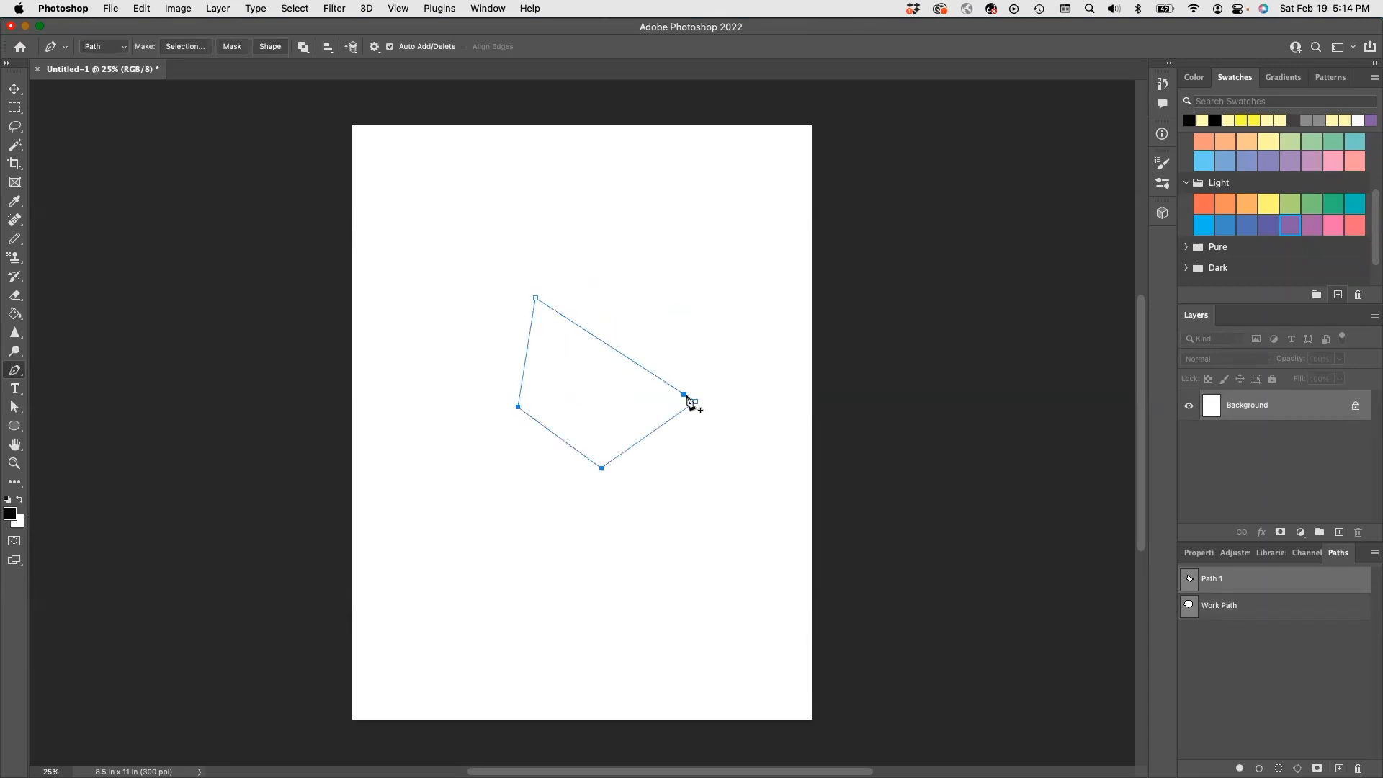
pyautogui.moveTo(615, 350); pyautogui.dragTo(648, 317)
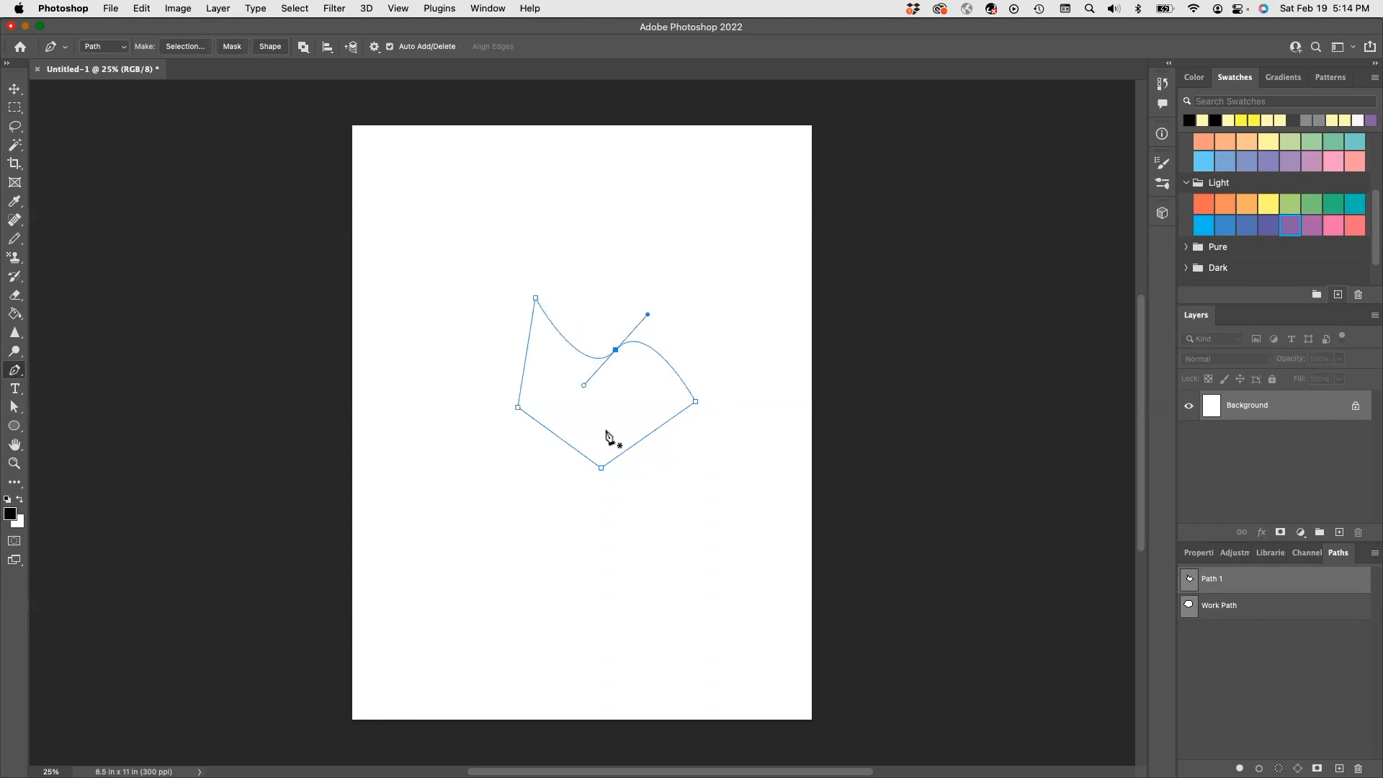
pyautogui.click(601, 468)
pyautogui.moveTo(601, 470); pyautogui.dragTo(585, 498)
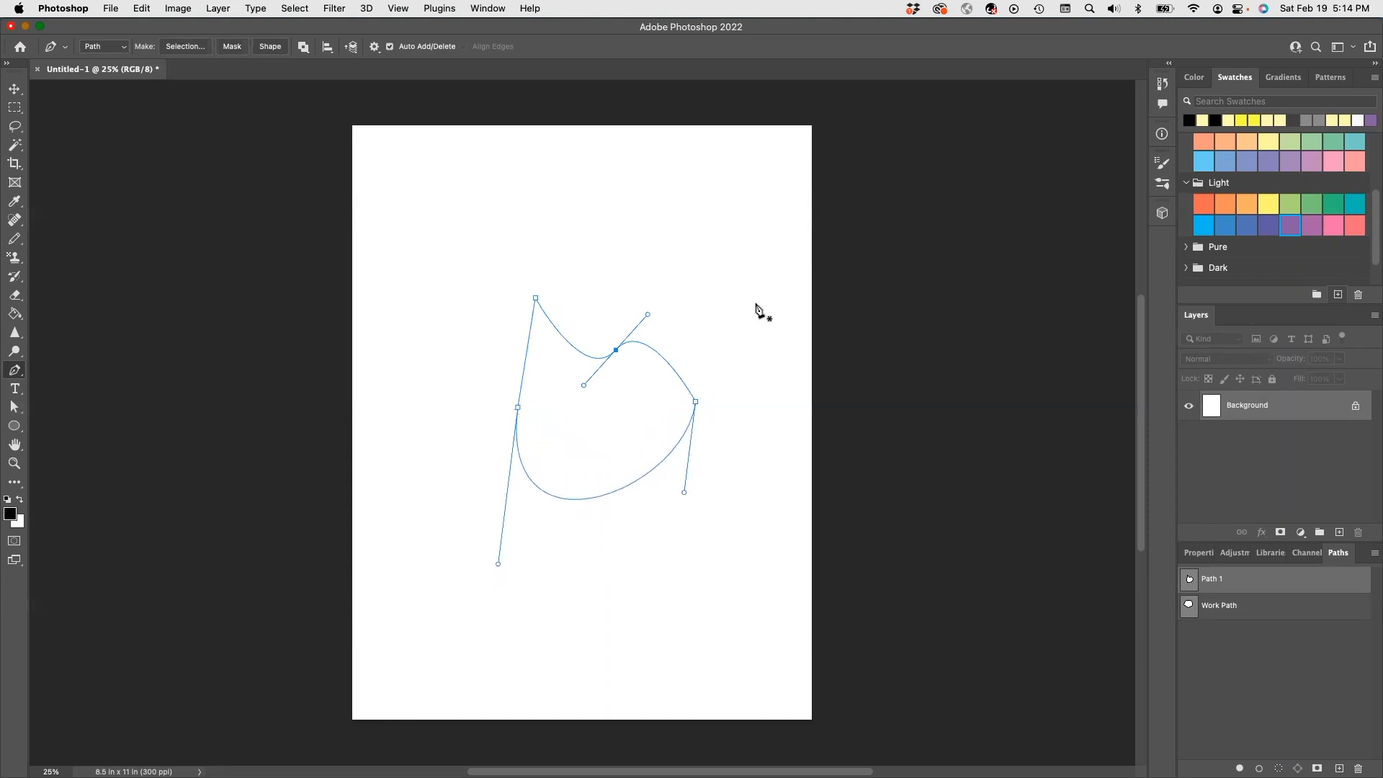
pyautogui.moveTo(697, 404); pyautogui.dragTo(646, 506)
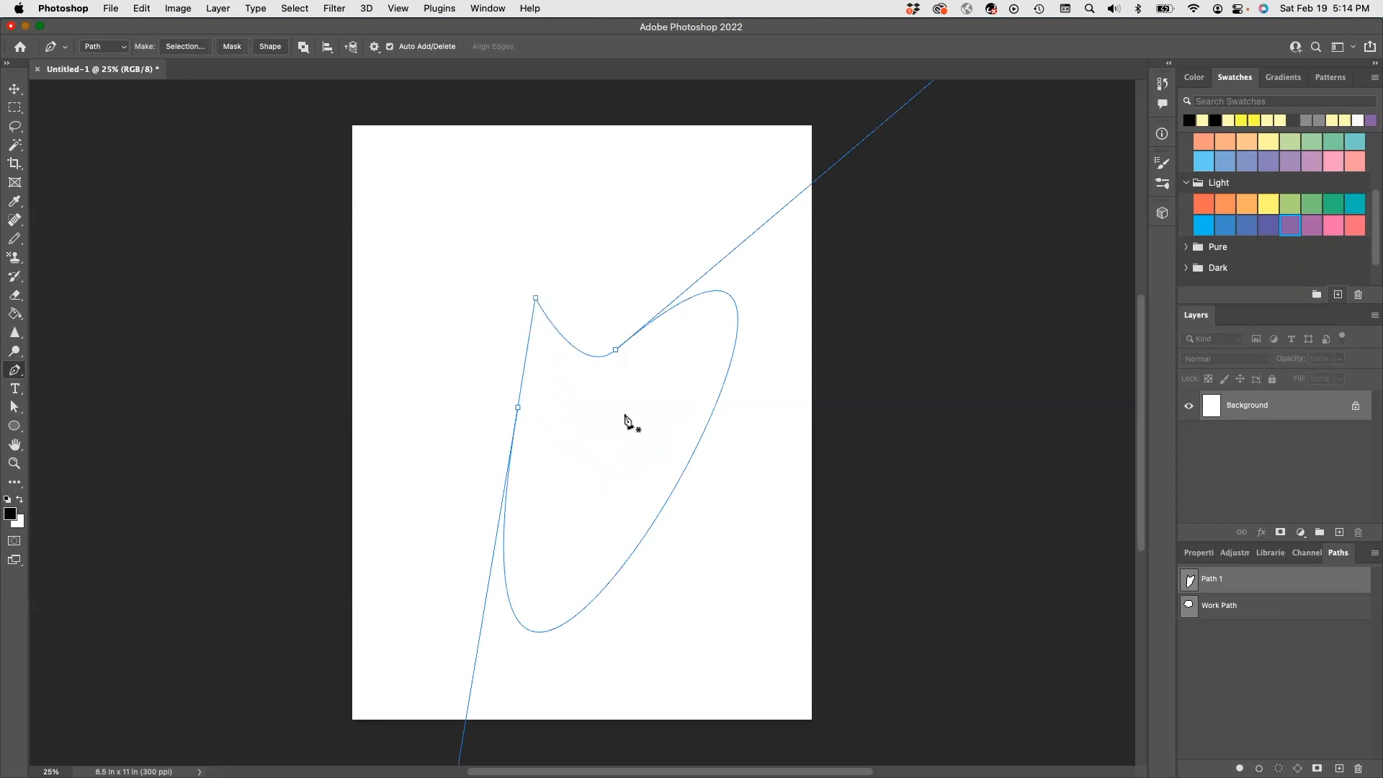
pyautogui.press('super+z')
pyautogui.press('super+z')
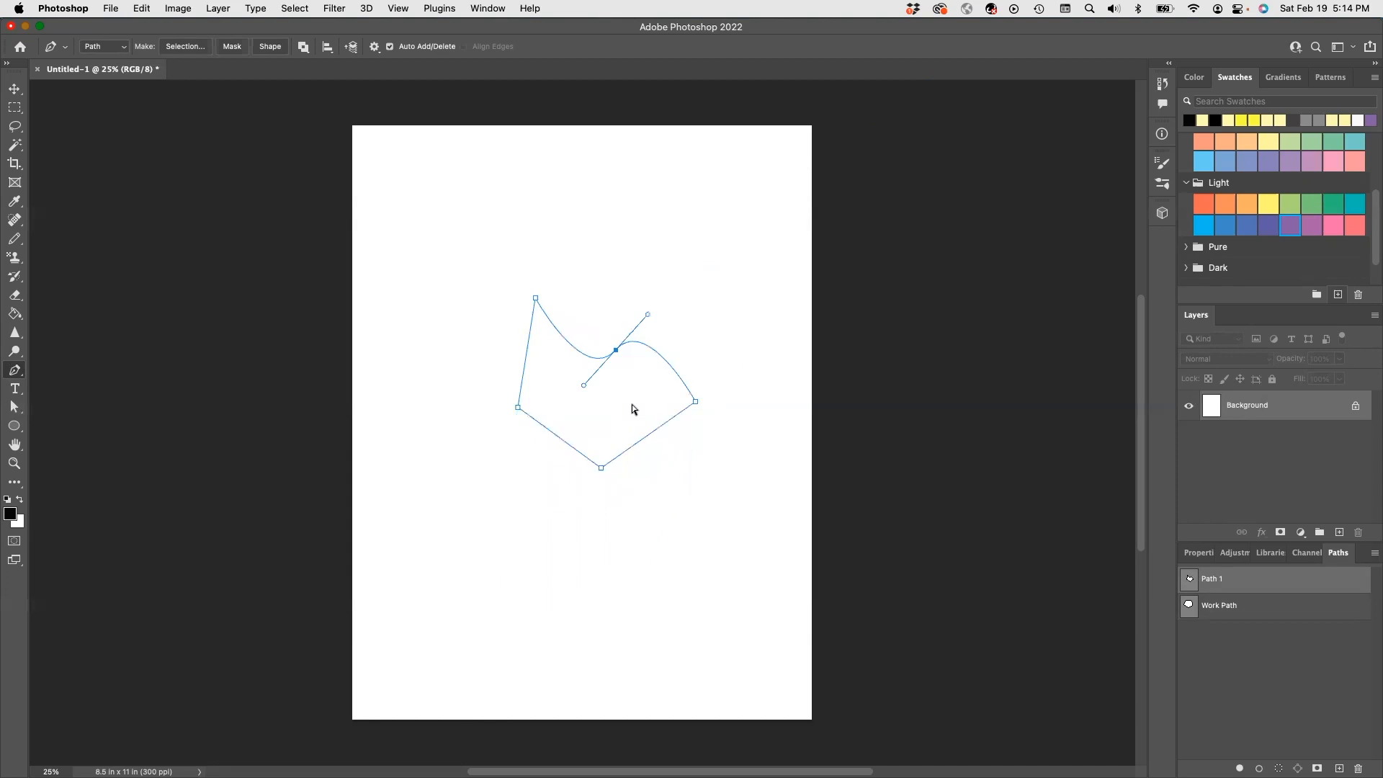
pyautogui.rightClick(728, 267)
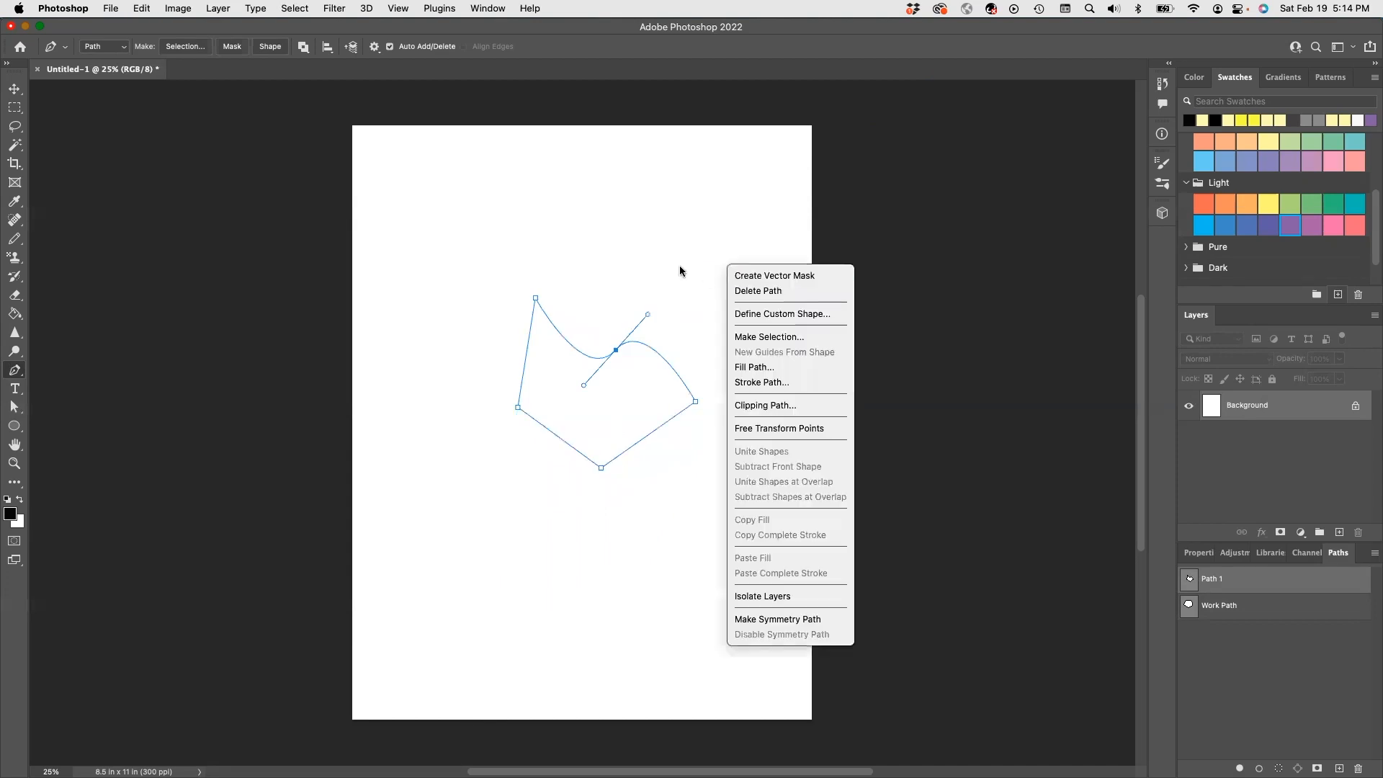
pyautogui.press('Escape')
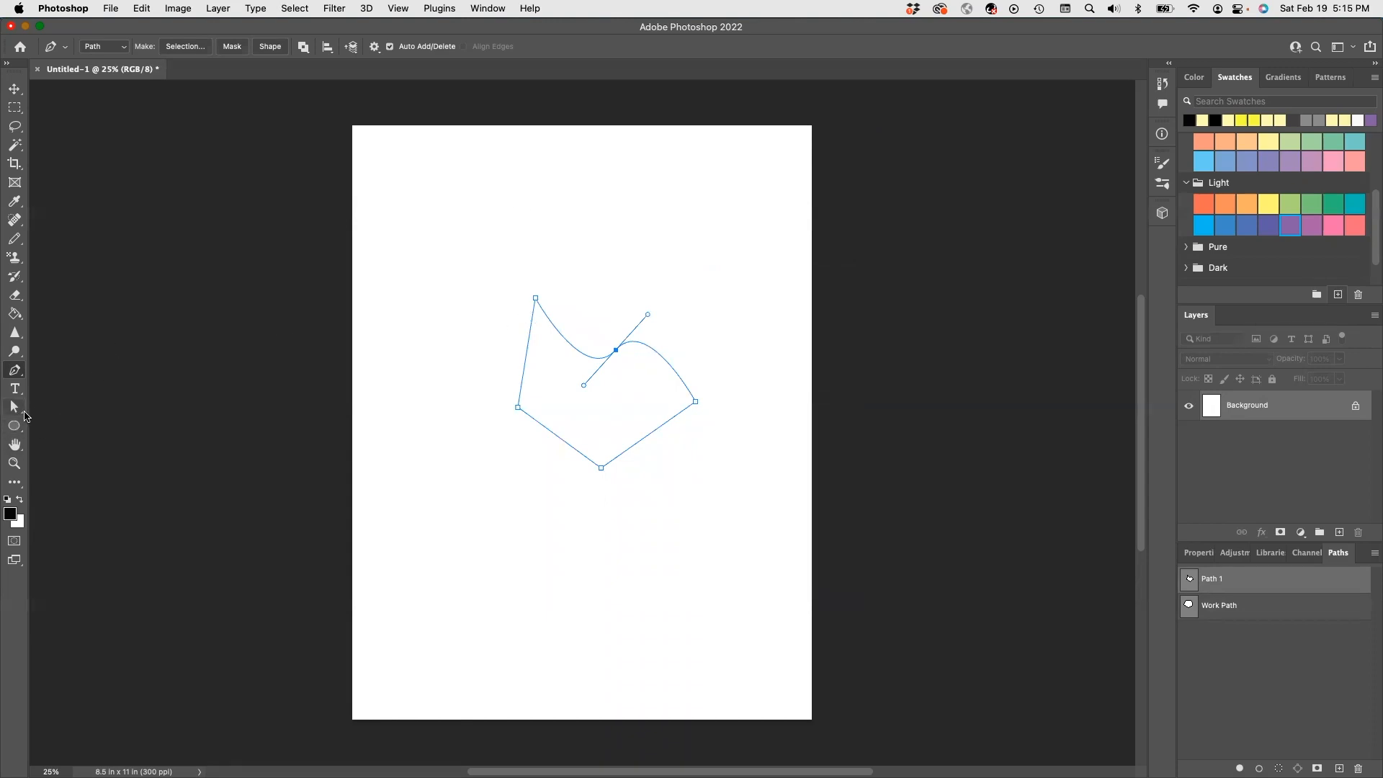
# - Move Path 1 toward the upper left of the page with the Path Selection tool
pyautogui.moveTo(22, 417); pyautogui.dragTo(72, 413)
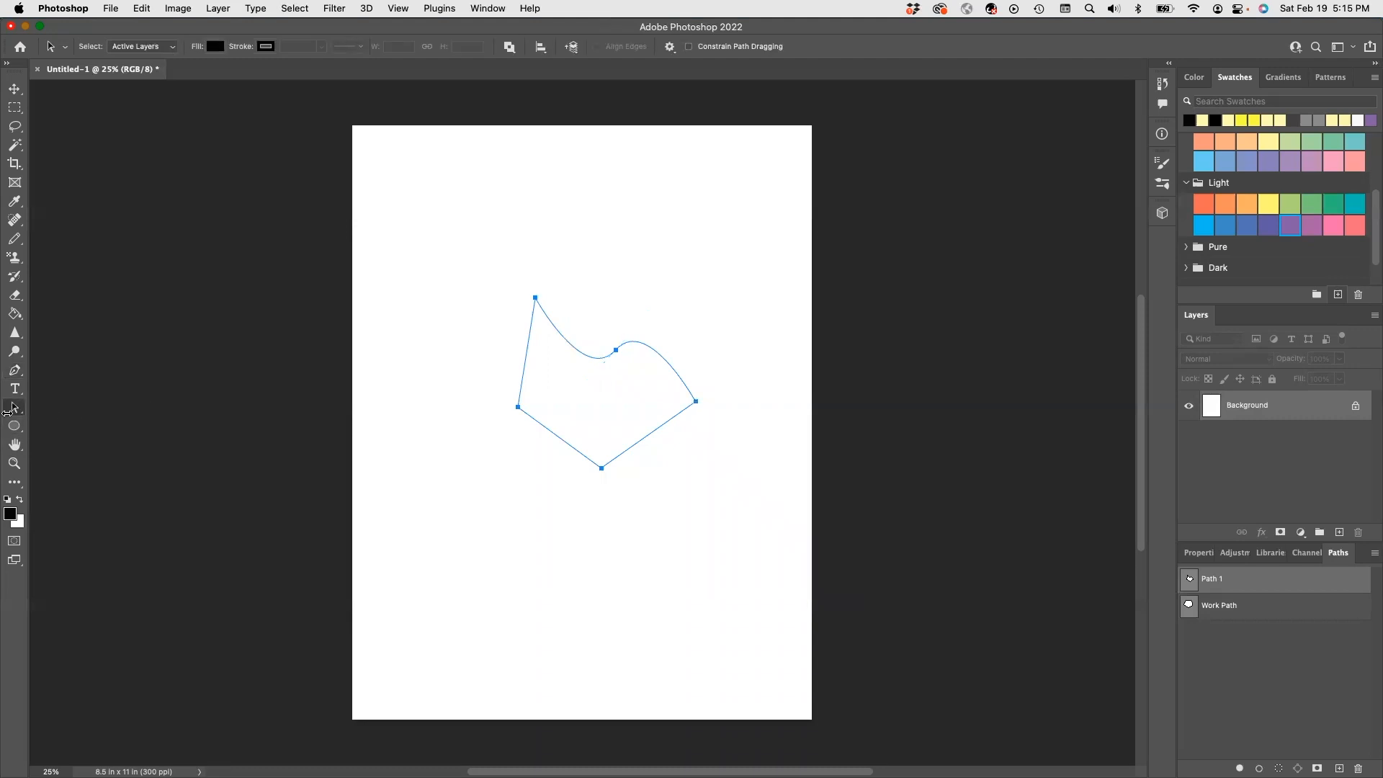
pyautogui.moveTo(575, 348); pyautogui.dragTo(476, 244)
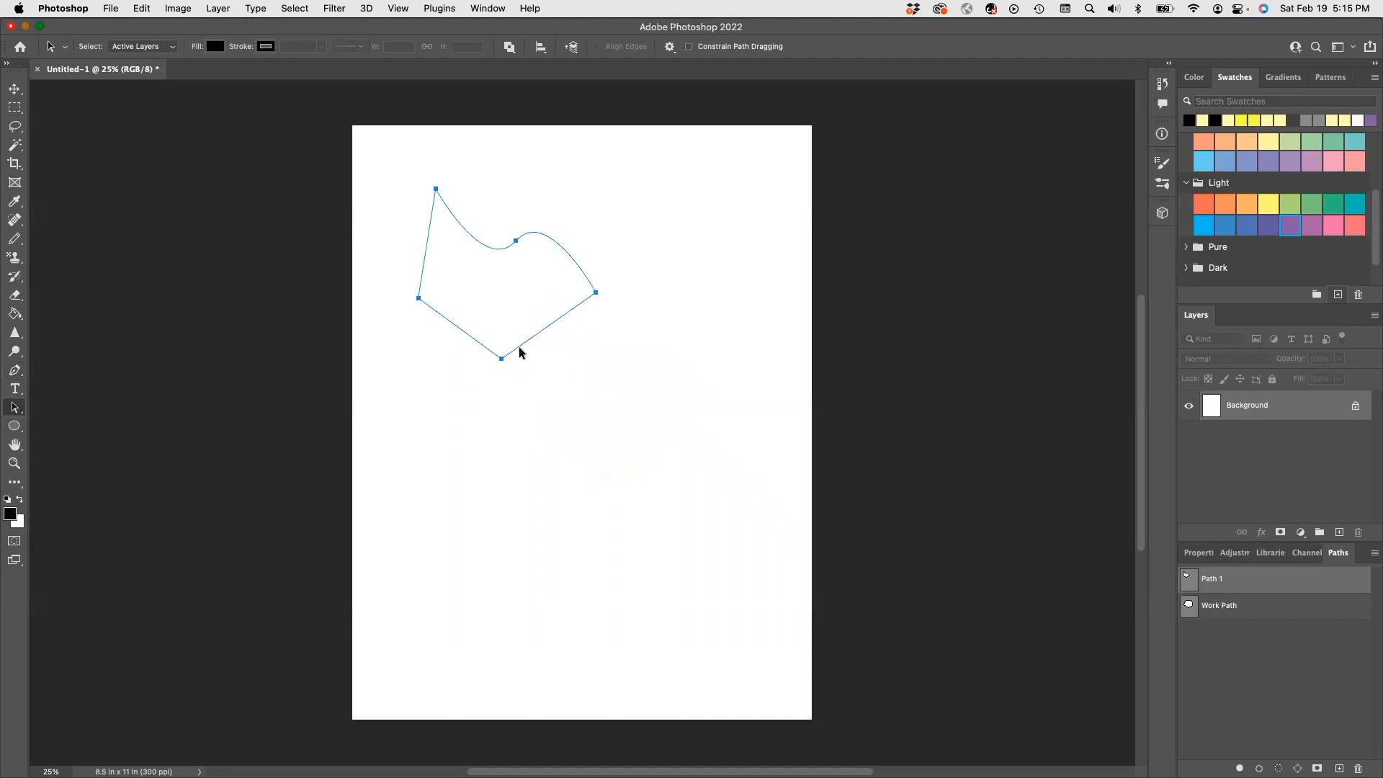
pyautogui.rightClick(22, 413)
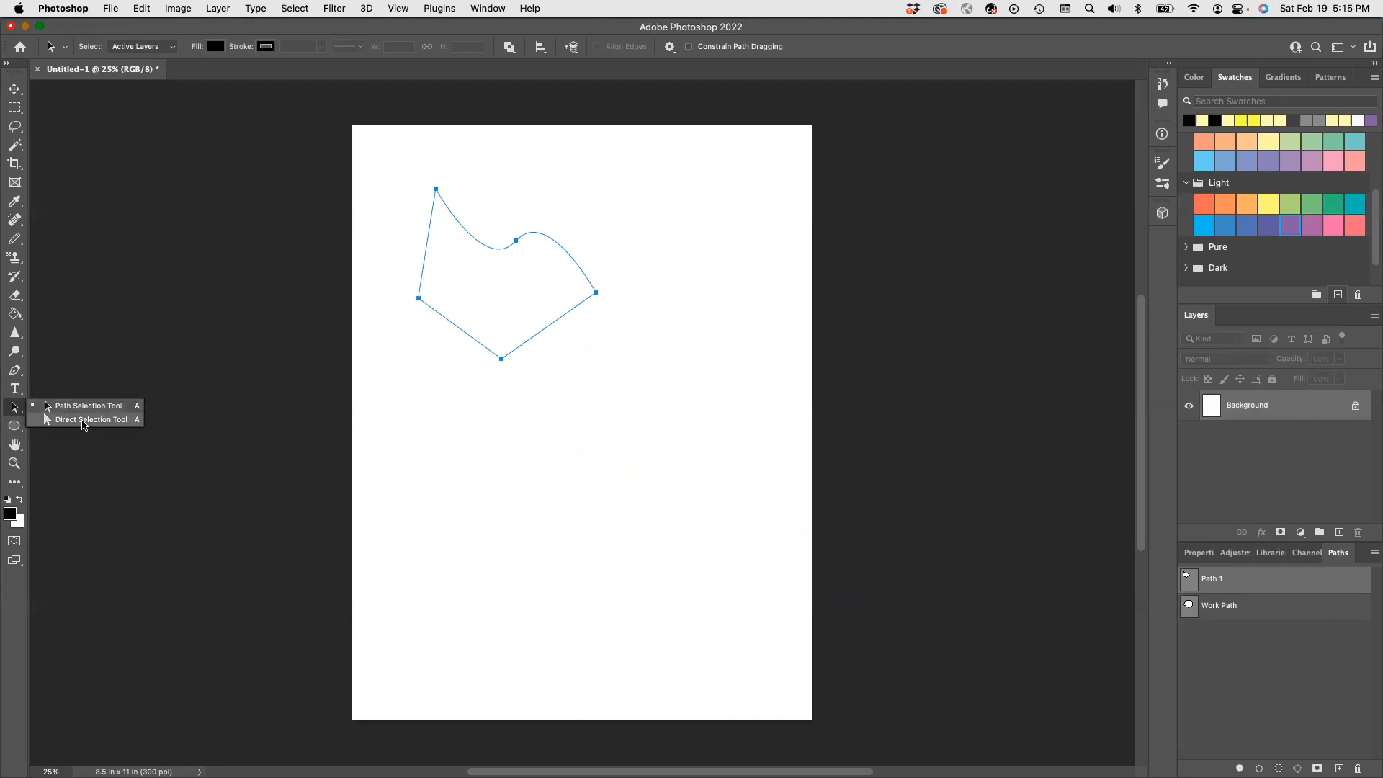
pyautogui.click(60, 423)
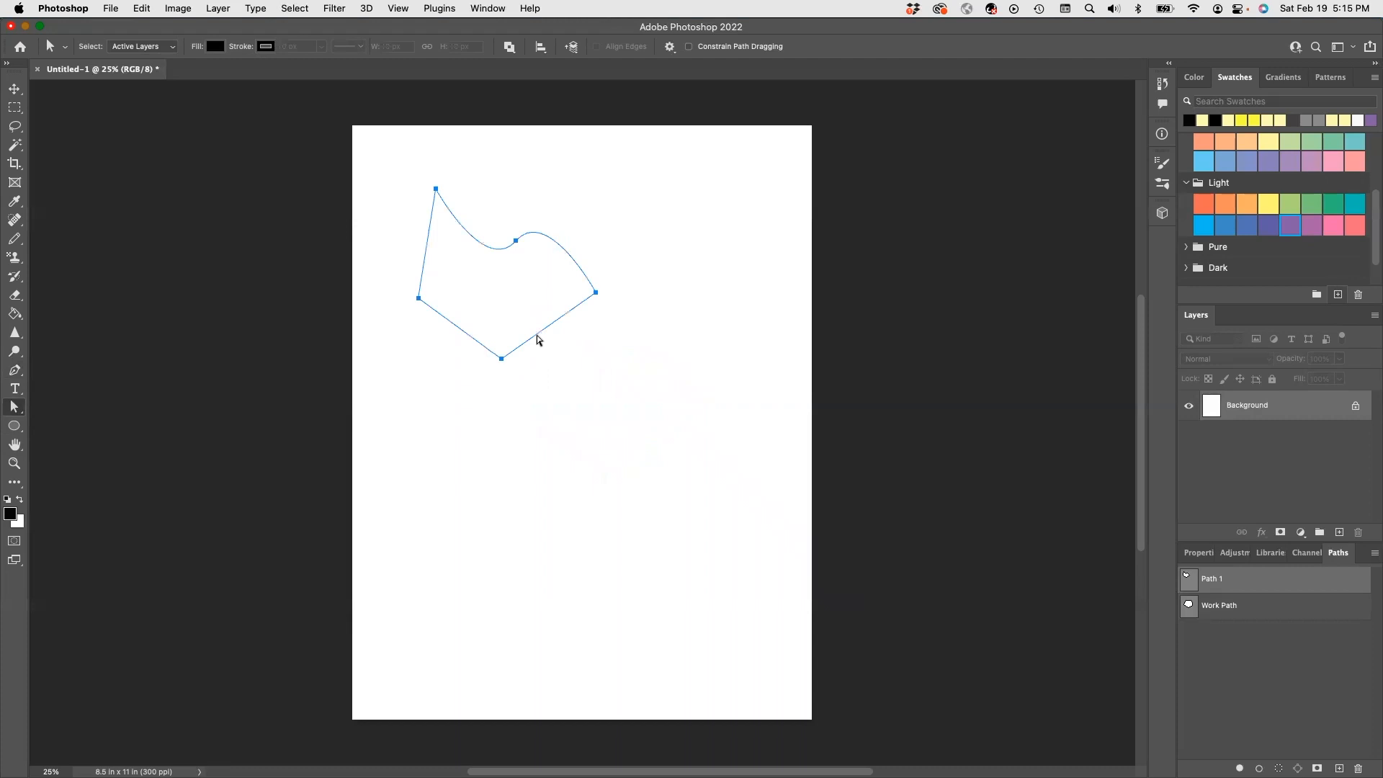
# - Reshape the outline by dragging its bottom, right, middle curve and top-left anchors
pyautogui.click(495, 362)
pyautogui.moveTo(502, 362); pyautogui.dragTo(498, 412)
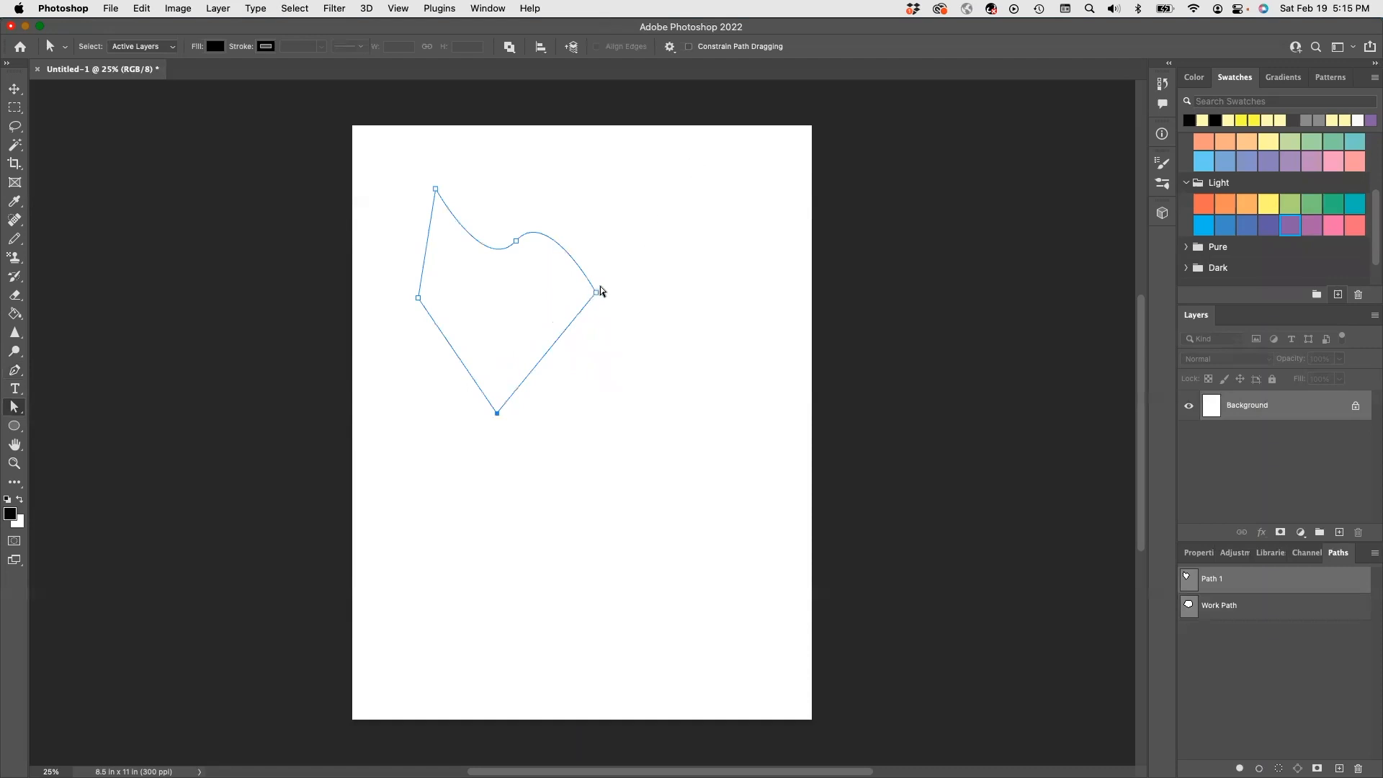
pyautogui.moveTo(597, 295); pyautogui.dragTo(642, 297)
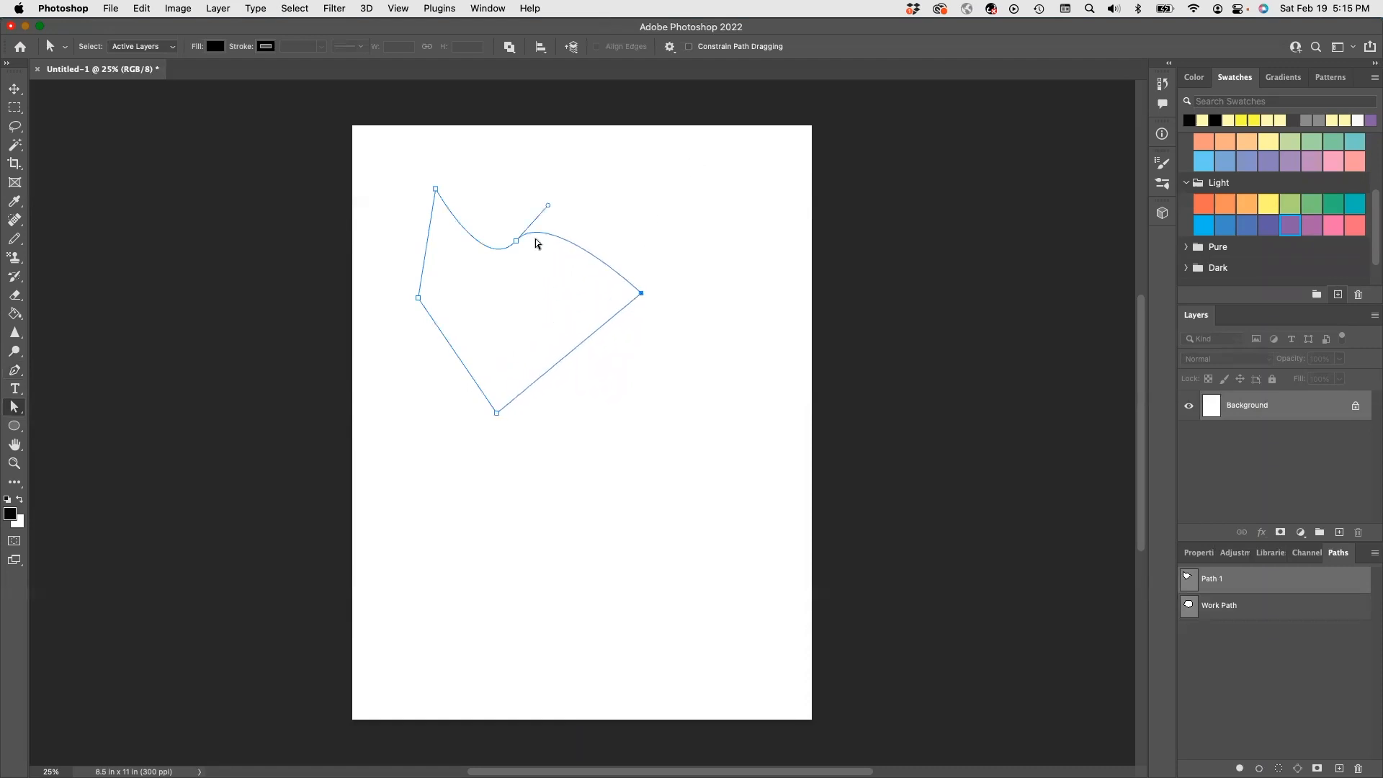
pyautogui.moveTo(515, 242); pyautogui.dragTo(546, 215)
pyautogui.moveTo(436, 190); pyautogui.dragTo(462, 280)
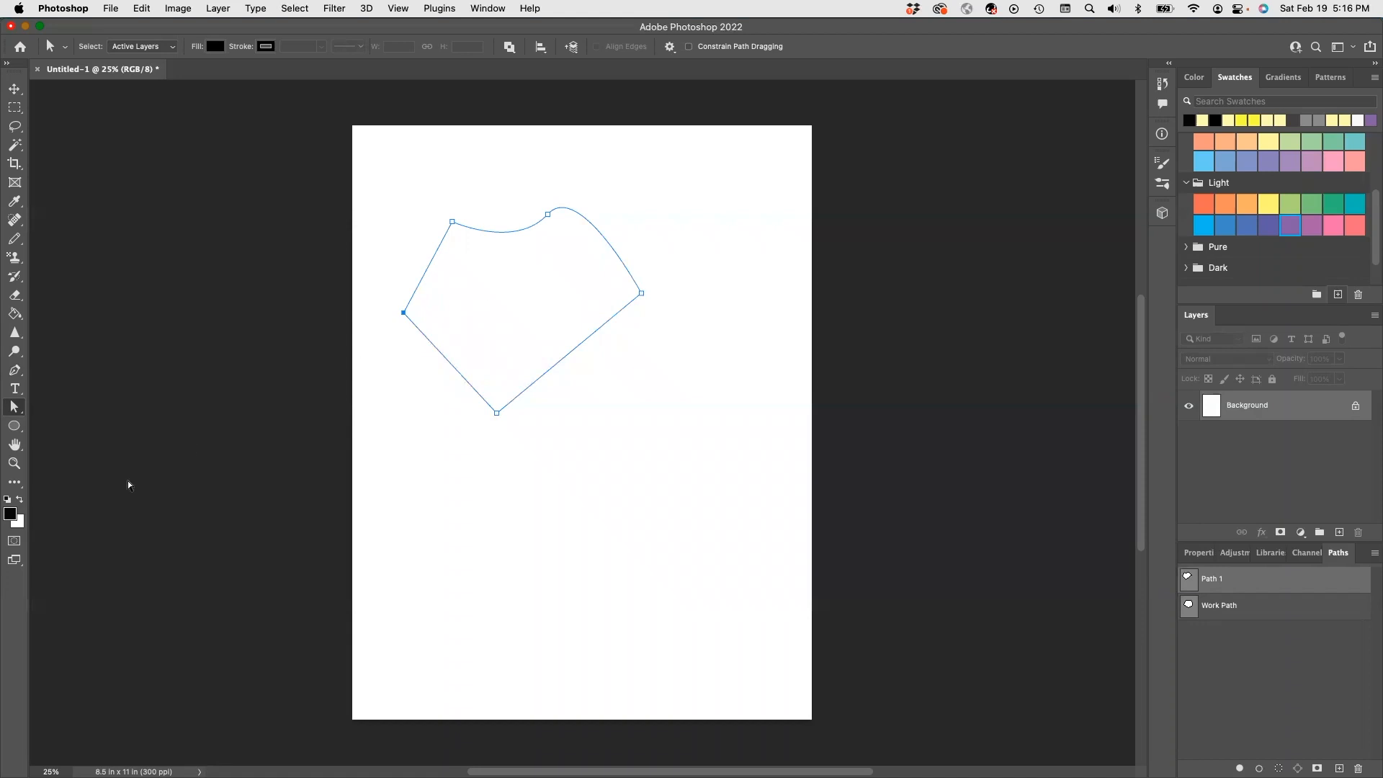
# - Add Pen anchor points along Path 1's left side, top curve, right side and lower edges
pyautogui.click(546, 375)
pyautogui.click(14, 371)
pyautogui.click(424, 275)
pyautogui.click(499, 233)
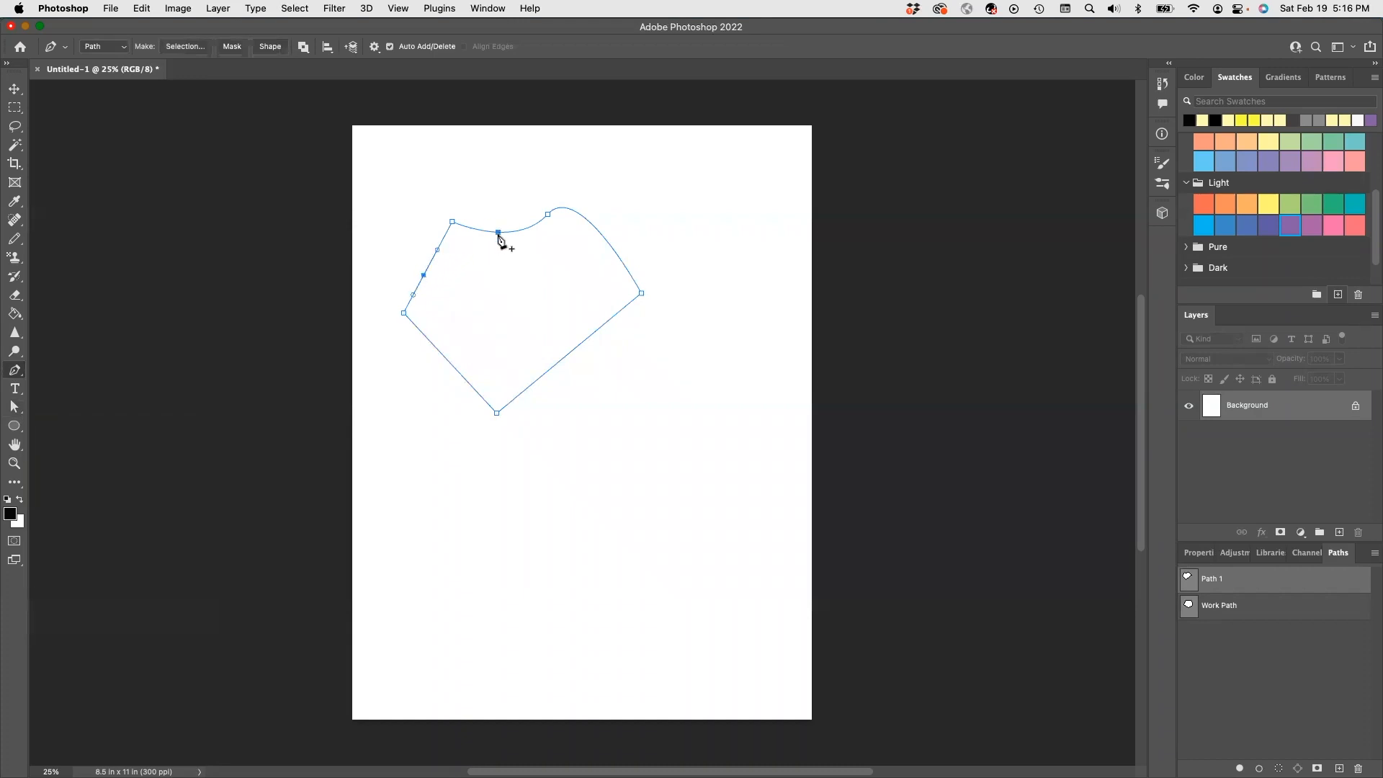
pyautogui.click(589, 221)
pyautogui.click(619, 257)
pyautogui.click(600, 327)
pyautogui.click(574, 349)
pyautogui.click(461, 376)
pyautogui.click(19, 412)
pyautogui.rightClick(22, 416)
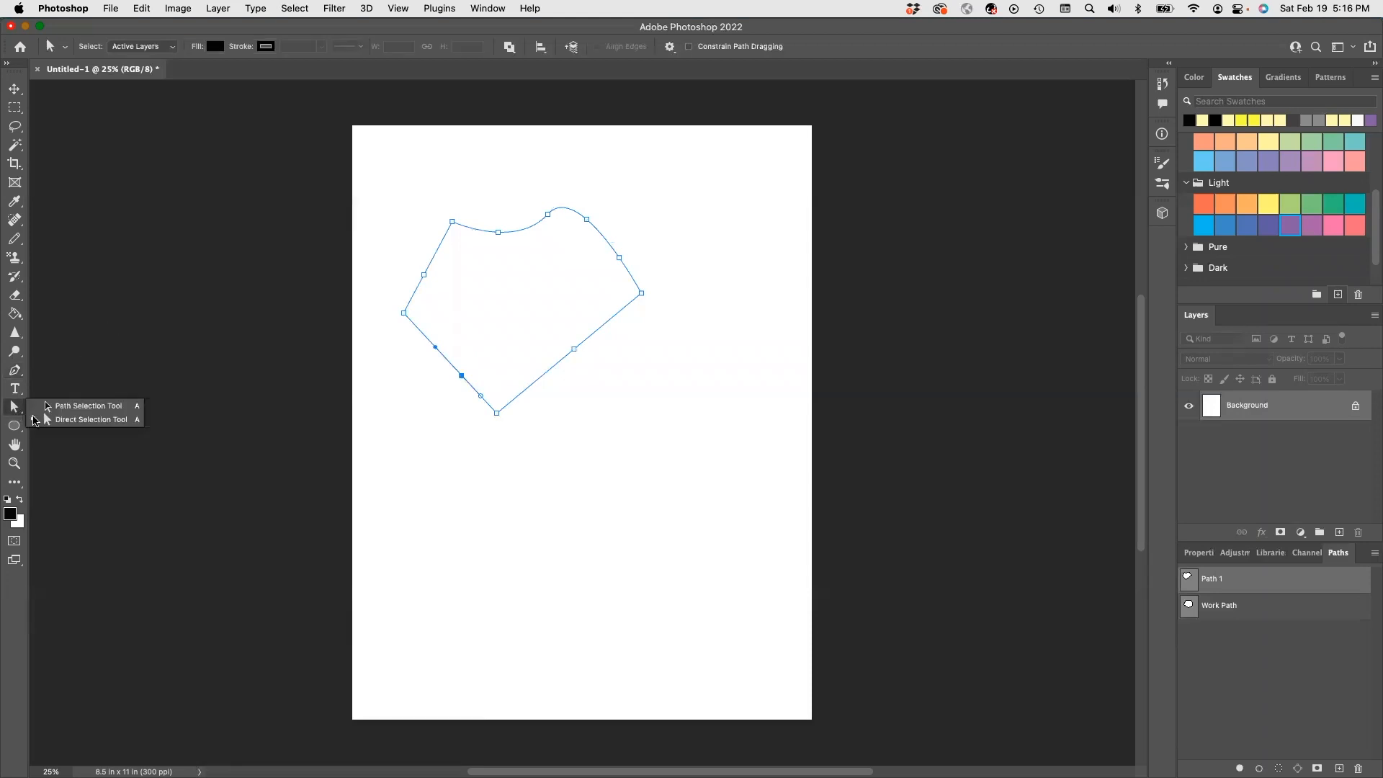
# - Round Path 1 into a smooth blob, then bring the 'Drawing Flats on Grid' PDF over Photoshop
pyautogui.click(65, 422)
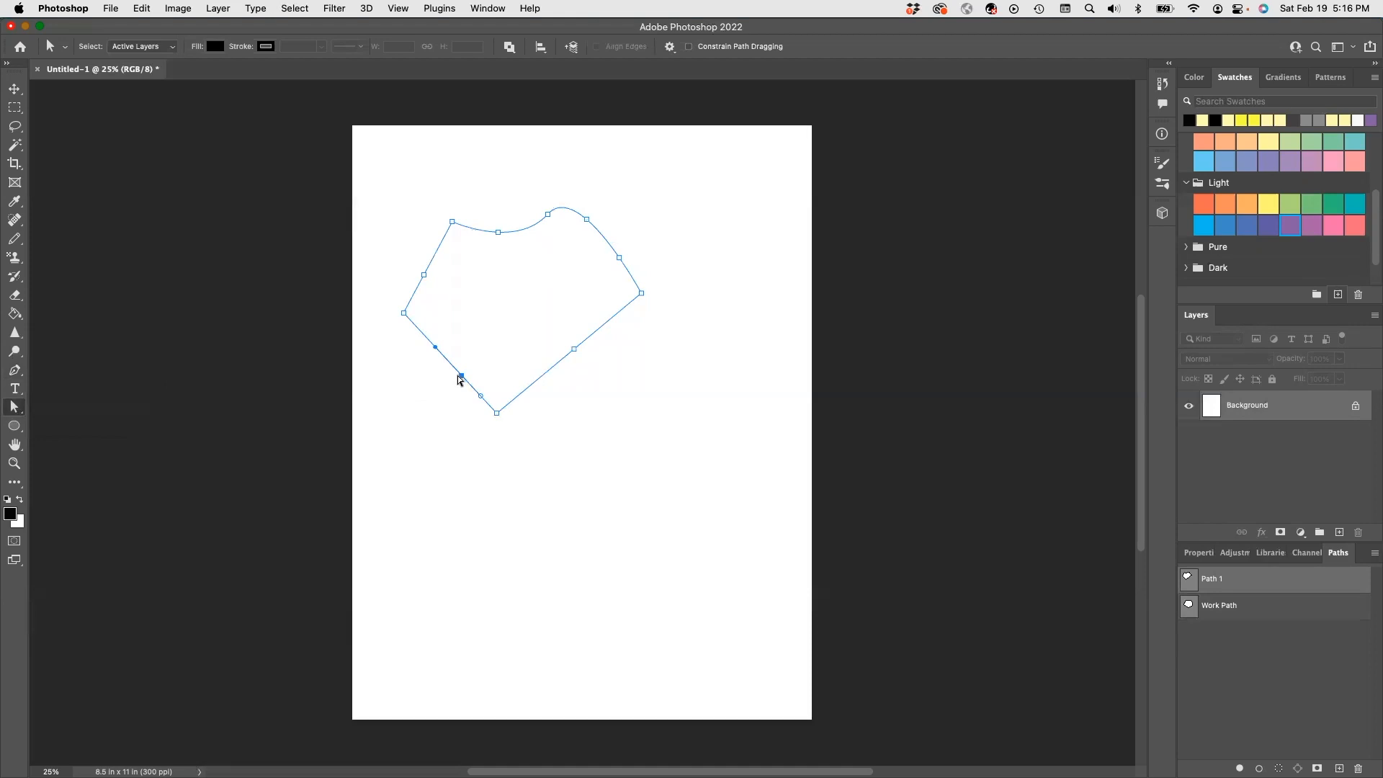
pyautogui.moveTo(460, 376); pyautogui.dragTo(440, 391)
pyautogui.moveTo(404, 316); pyautogui.dragTo(420, 319)
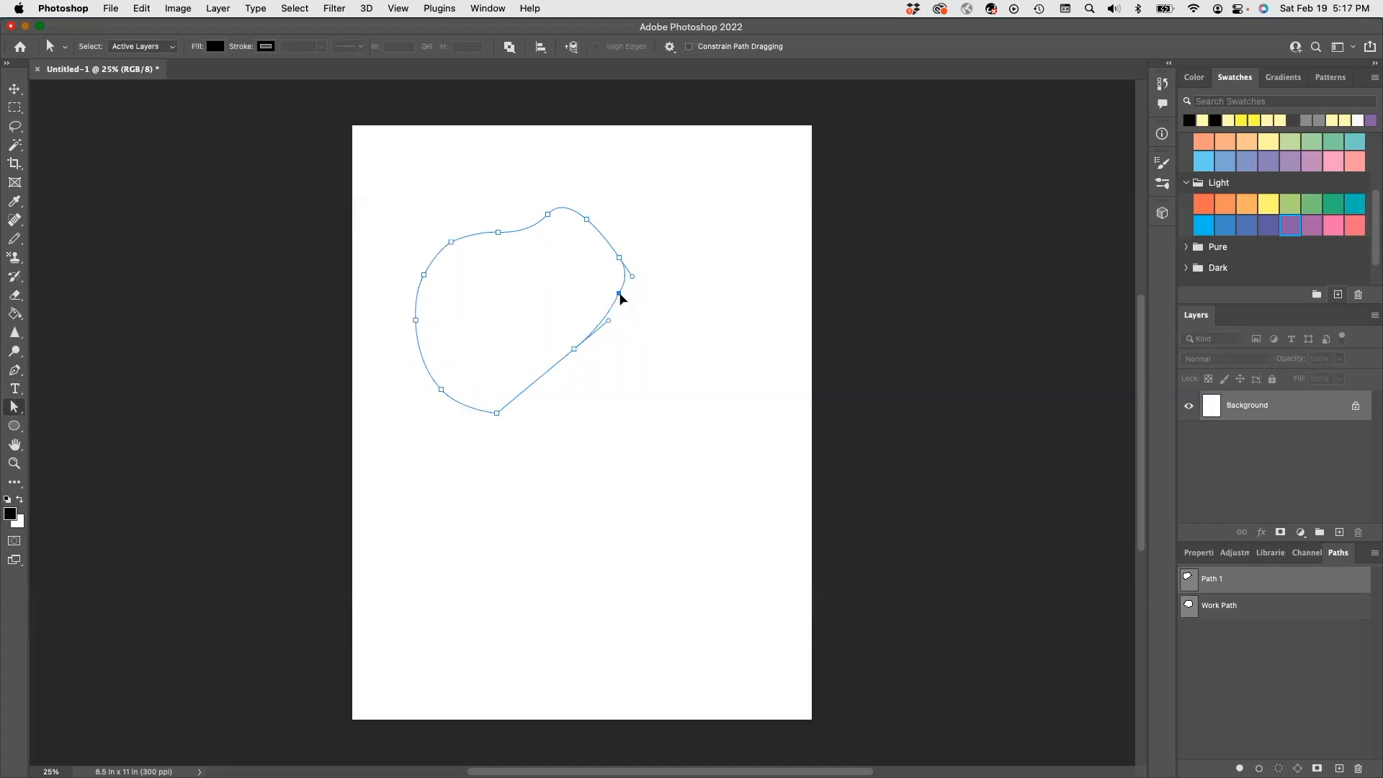
pyautogui.moveTo(619, 292); pyautogui.dragTo(613, 305)
pyautogui.moveTo(496, 412); pyautogui.dragTo(502, 401)
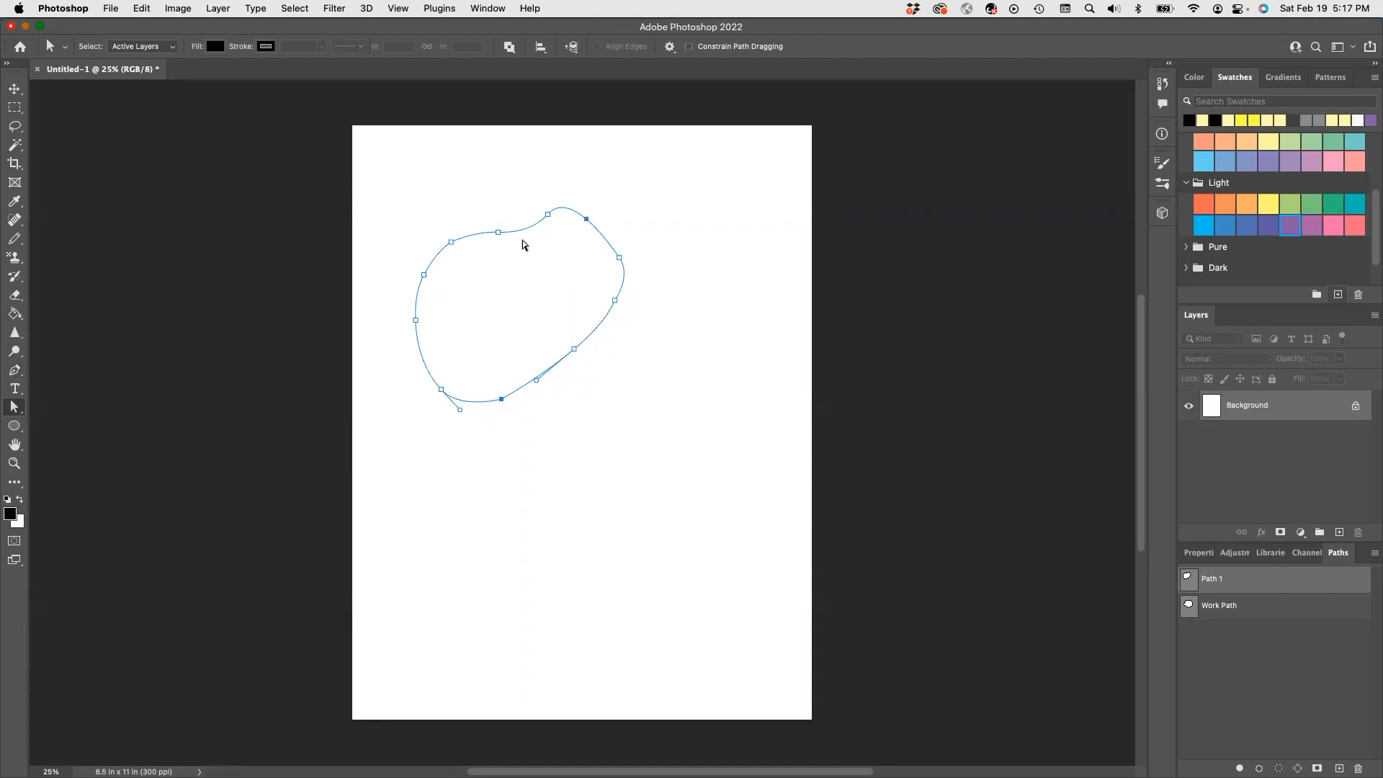
pyautogui.click(497, 232)
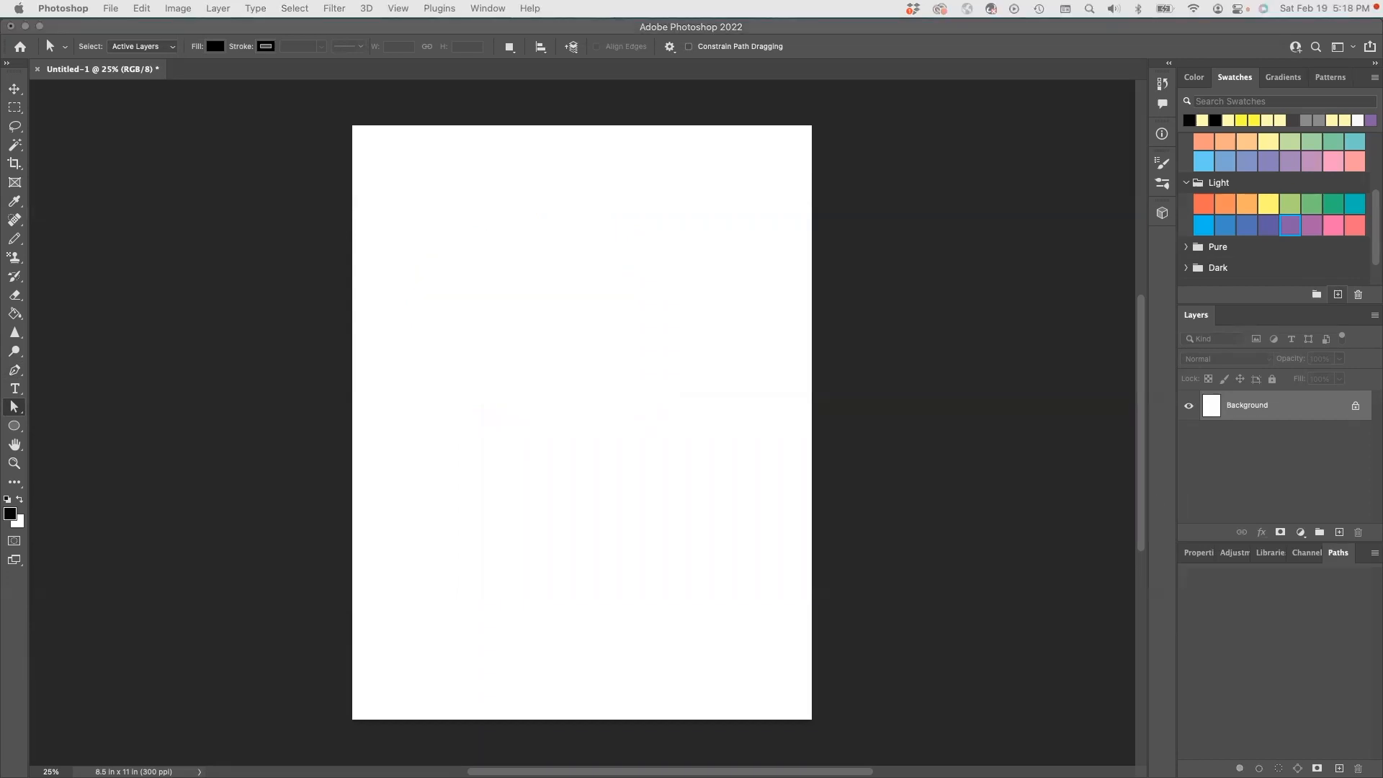
pyautogui.moveTo(80, 9)
pyautogui.mouseDown()
pyautogui.moveTo(574, 99)
pyautogui.moveTo(293, 164)
pyautogui.moveTo(120, 102)
pyautogui.moveTo(26, 124)
pyautogui.mouseUp()
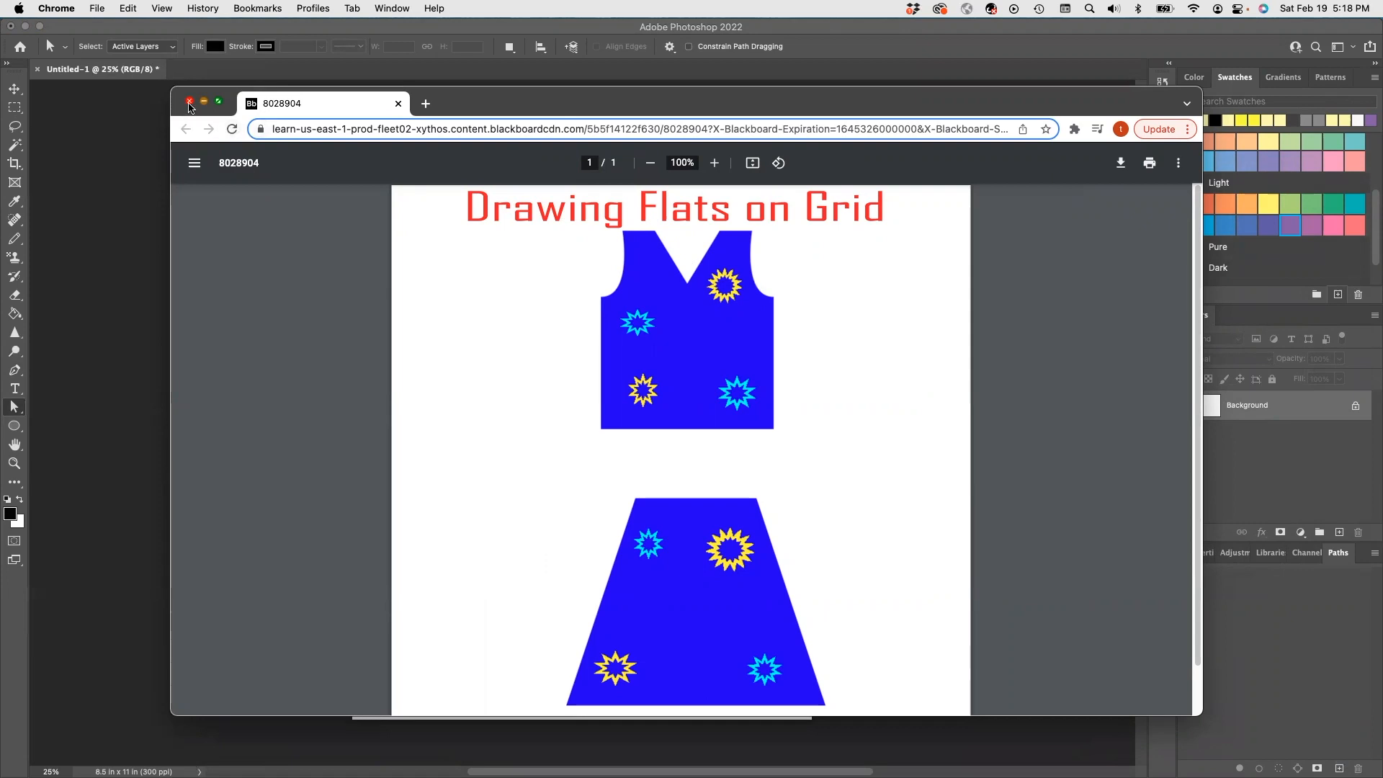
# - Close the Chrome reference PDF window and return to the Photoshop page
pyautogui.click(189, 101)
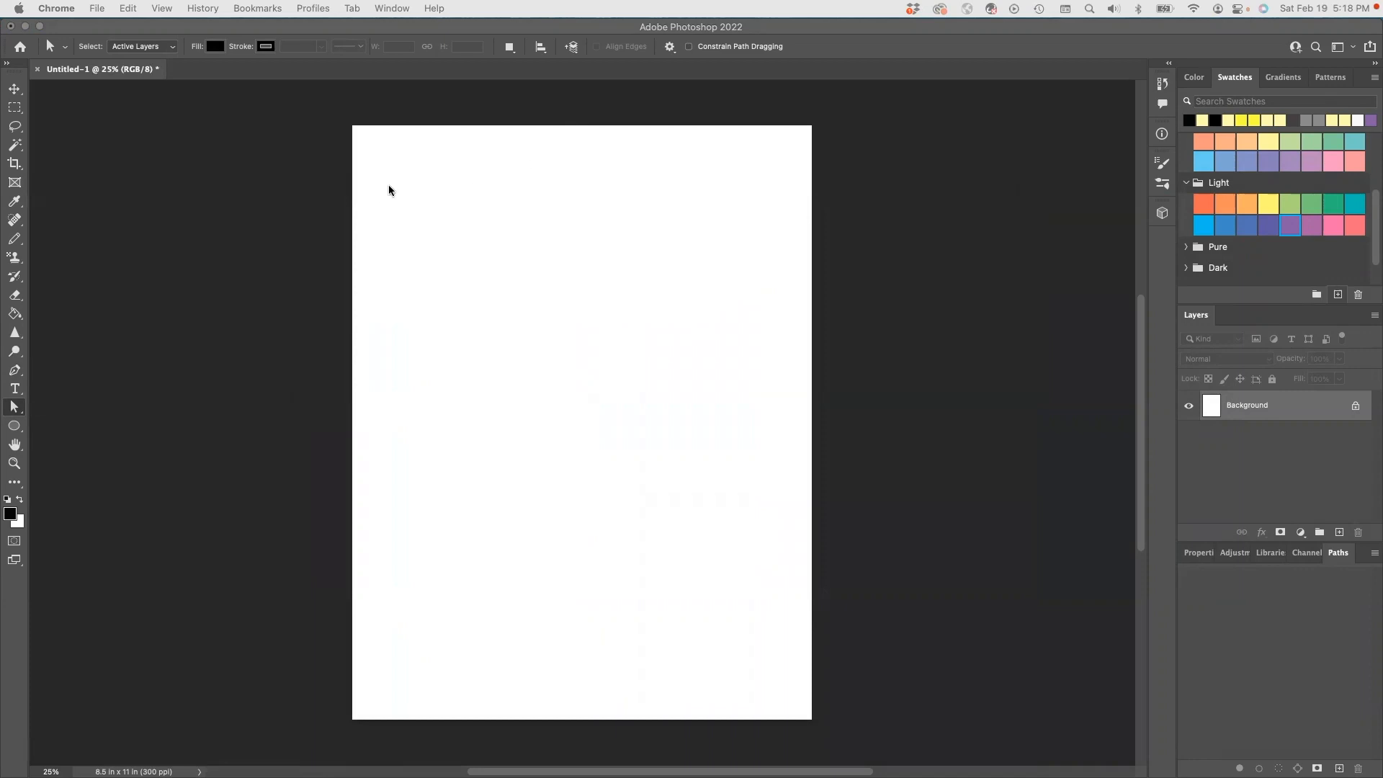
pyautogui.click(397, 242)
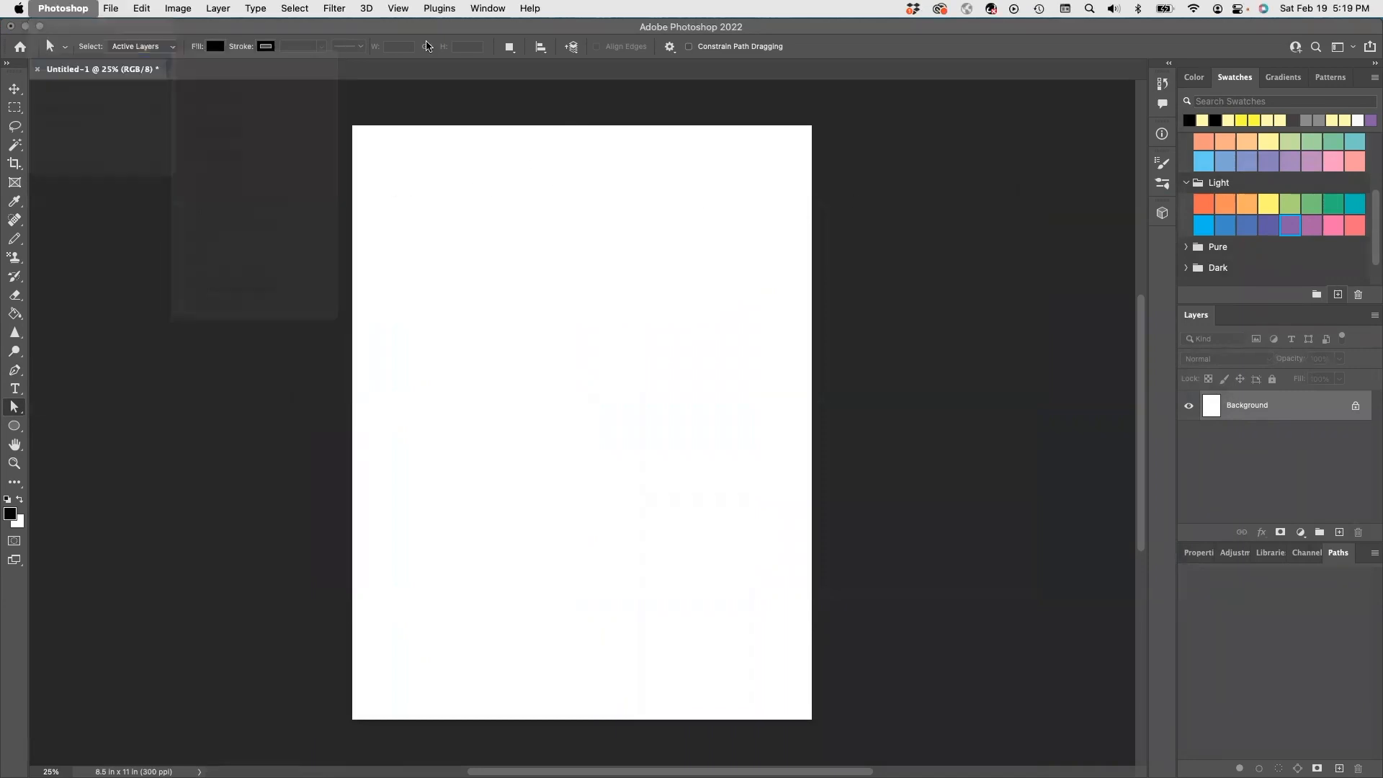
# - Turn on the grid via View > Show > Grid and zoom the Letter page to 50%
pyautogui.click(399, 9)
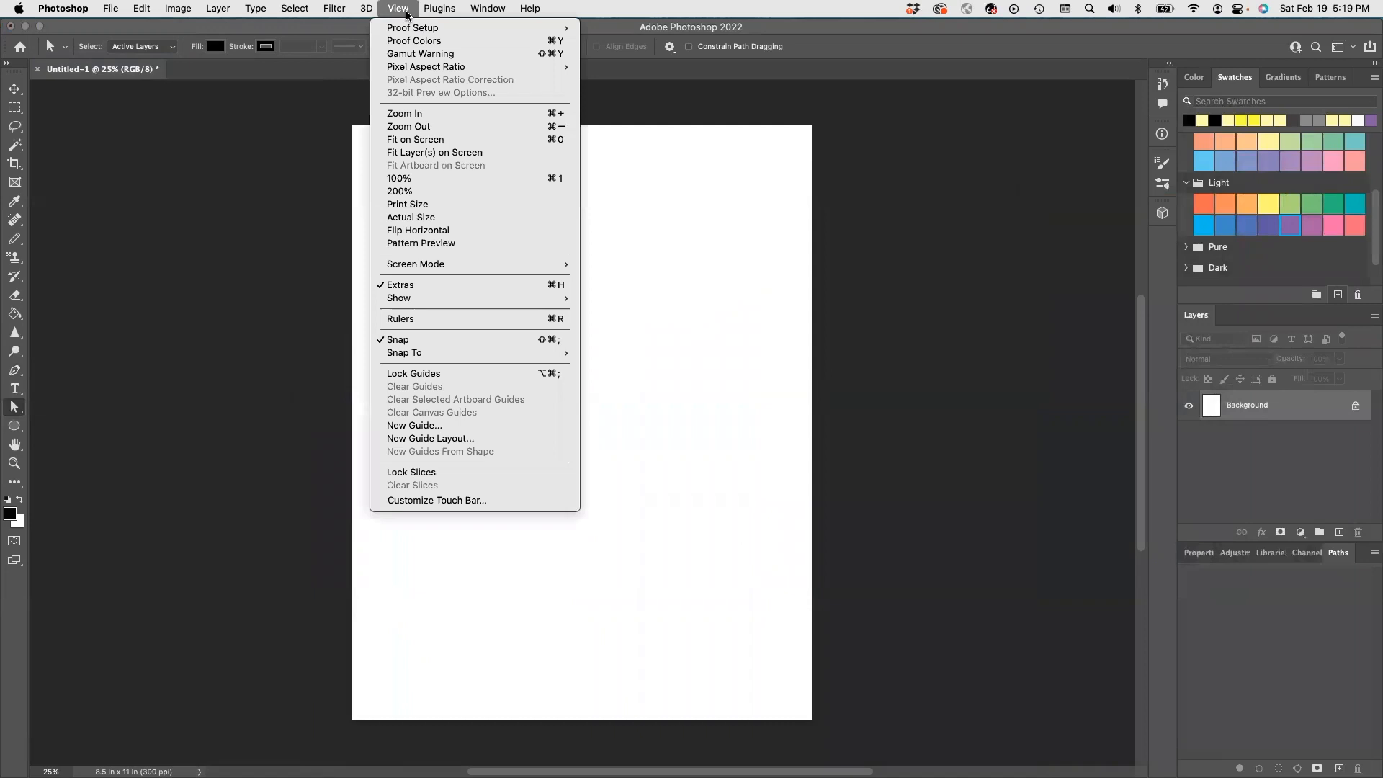
pyautogui.moveTo(432, 304)
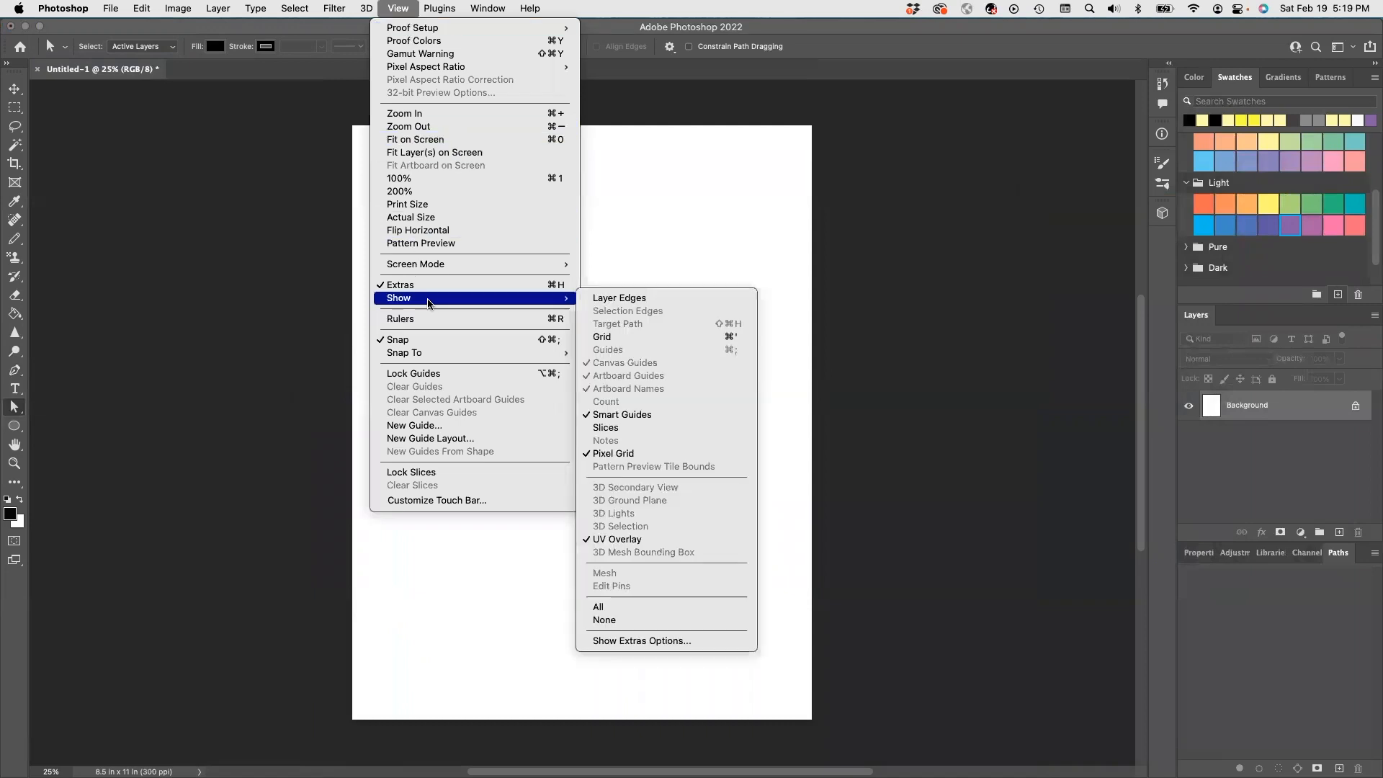
pyautogui.click(607, 339)
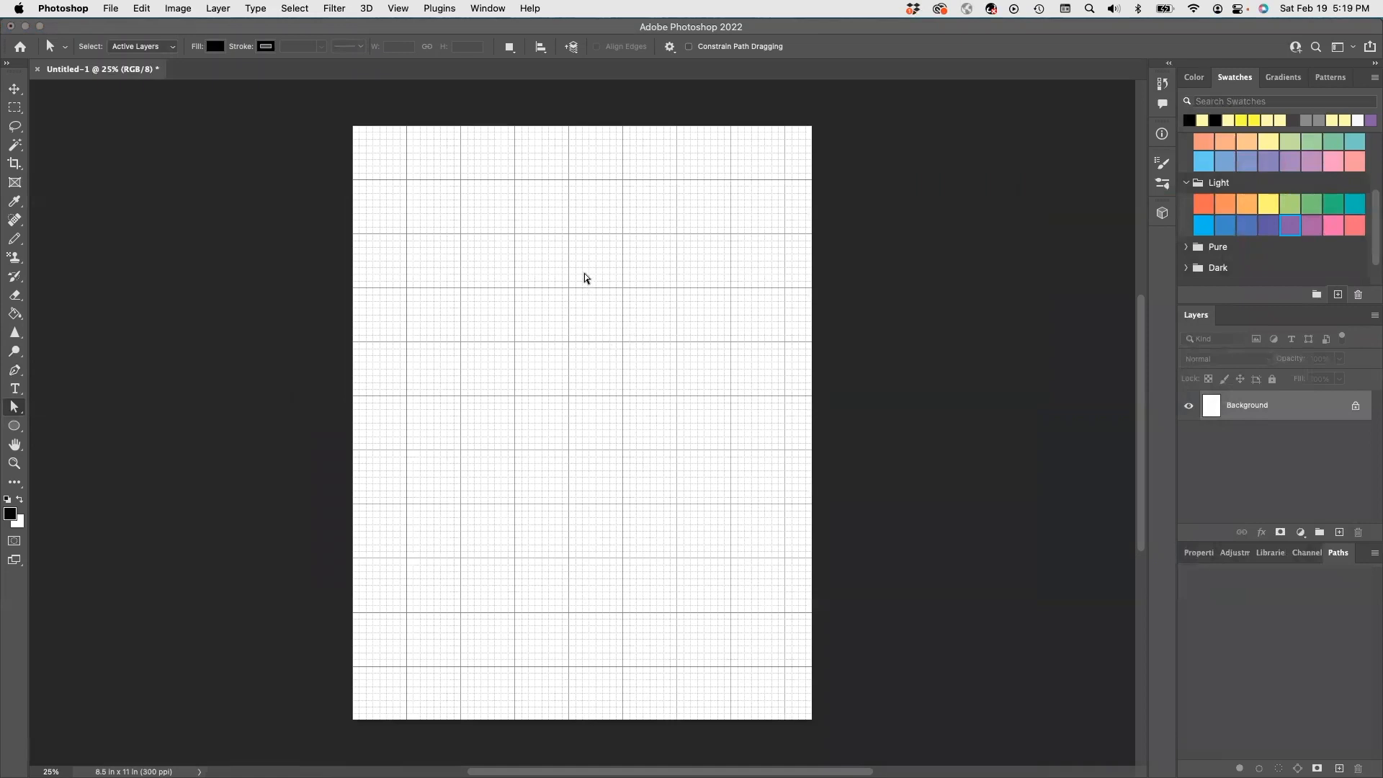
pyautogui.click(560, 209)
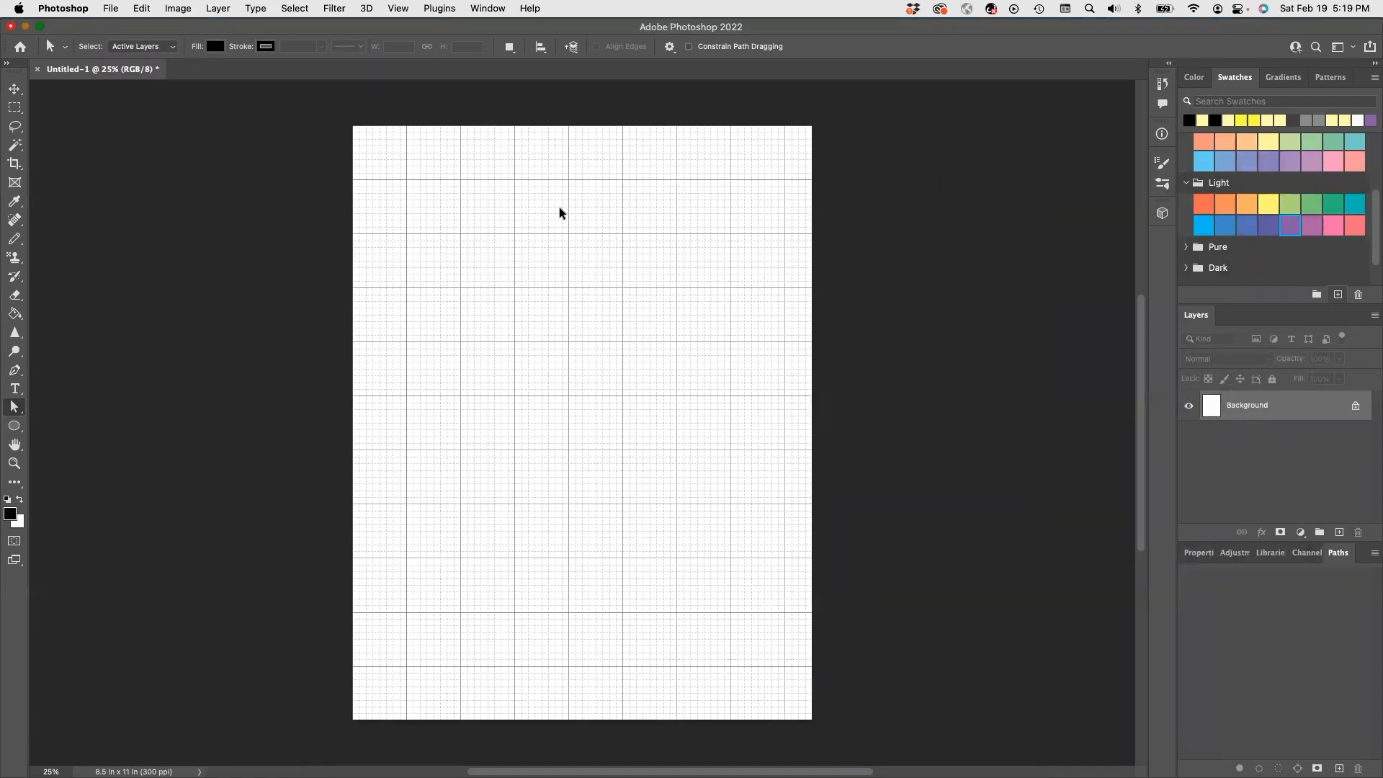
pyautogui.press('super+plus')
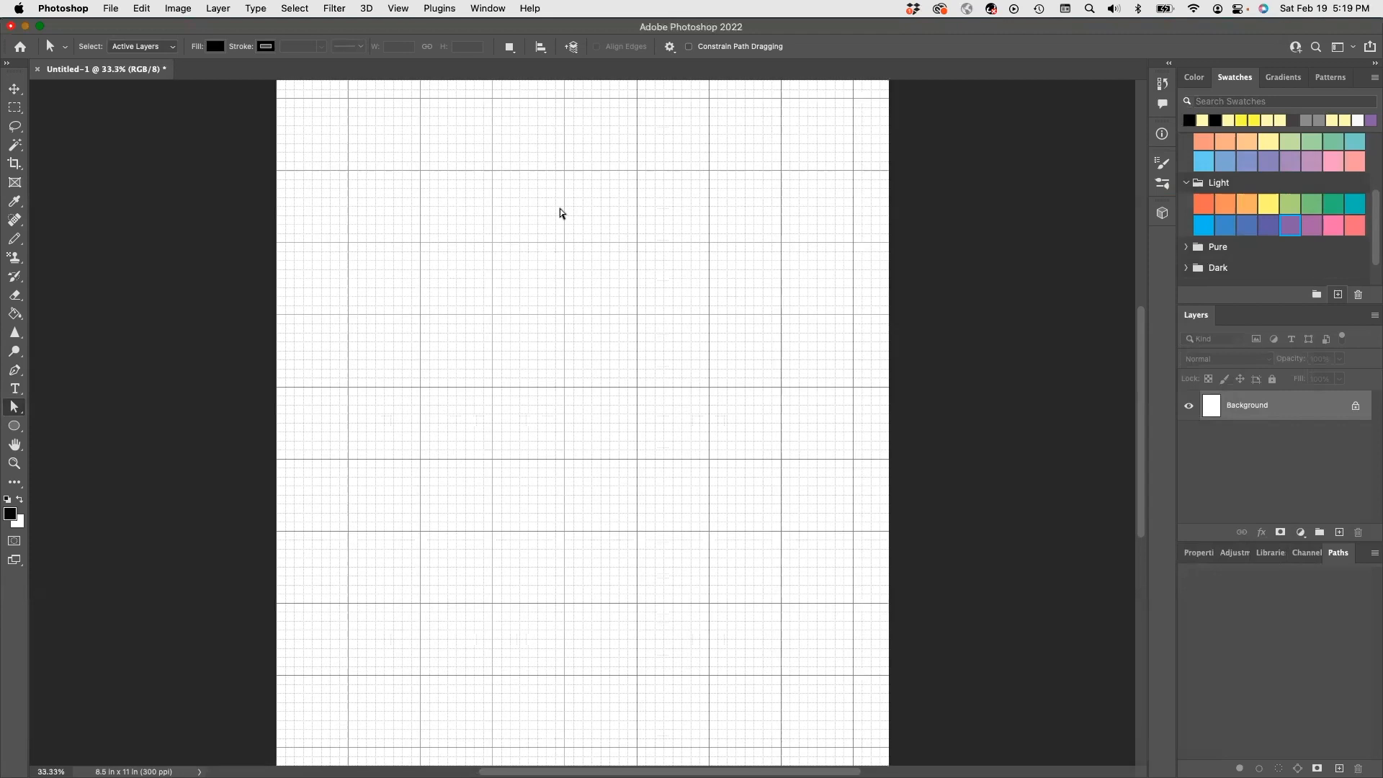
pyautogui.press('super+plus')
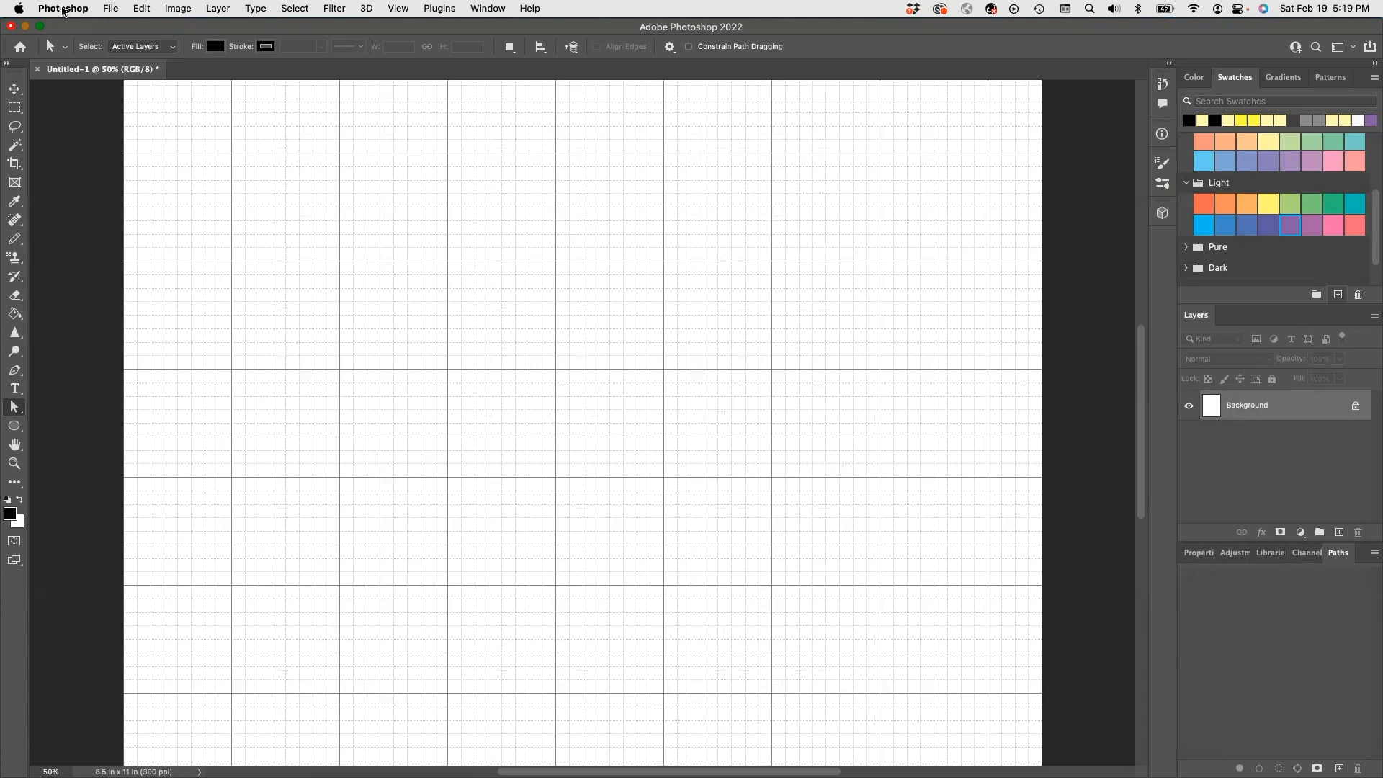
# - Set the grid to a gridline every inch with 4 subdivisions, then zoom out to the page
pyautogui.click(62, 9)
pyautogui.moveTo(82, 70)
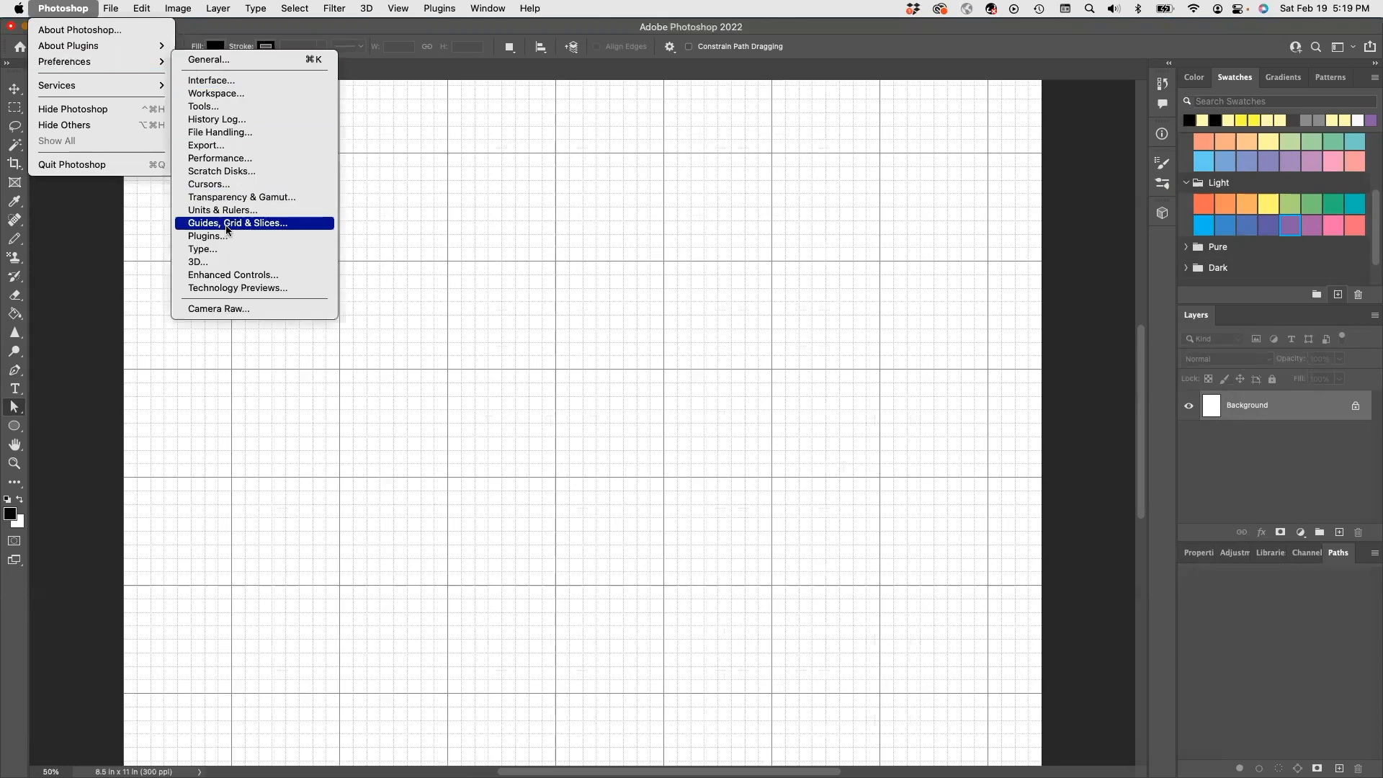
pyautogui.click(227, 229)
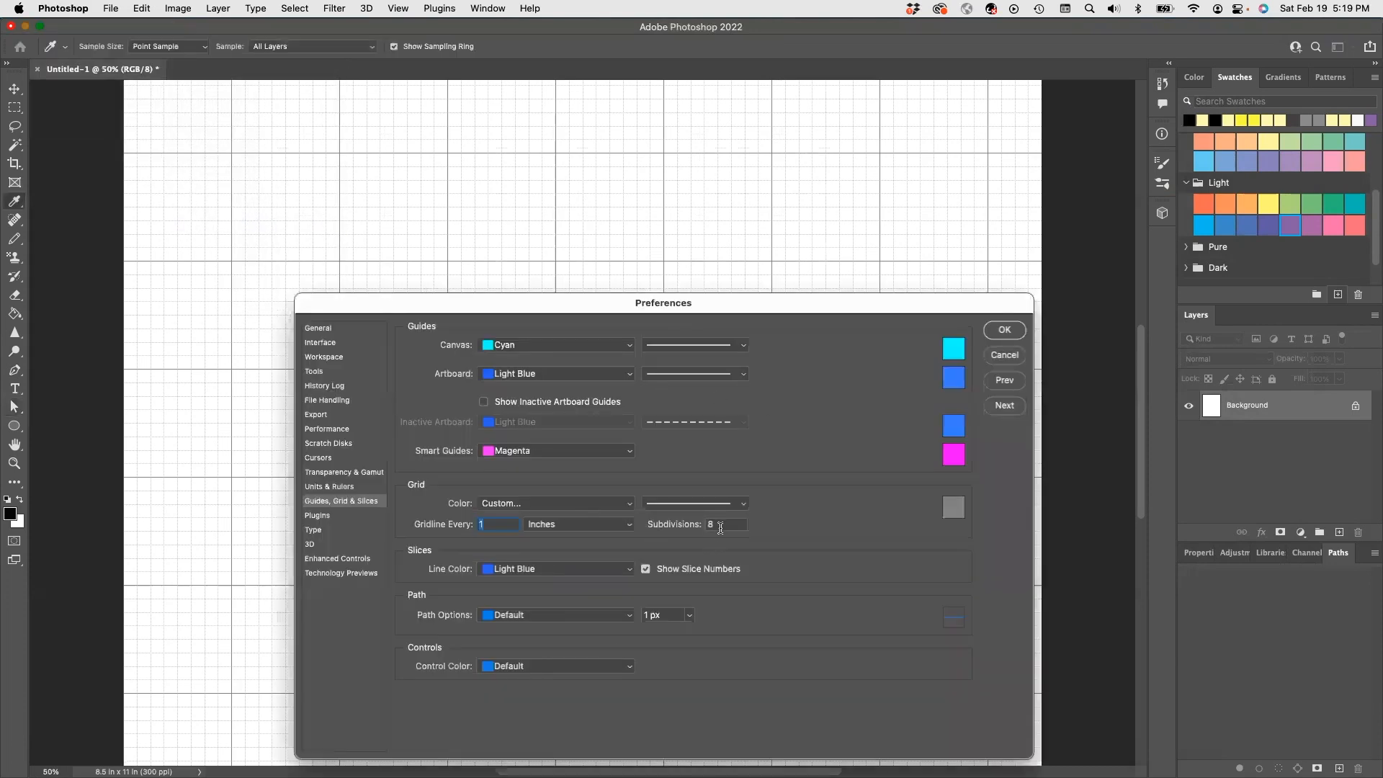
pyautogui.moveTo(721, 527); pyautogui.dragTo(698, 533)
pyautogui.write('4')
pyautogui.press('Return')
pyautogui.press('a')
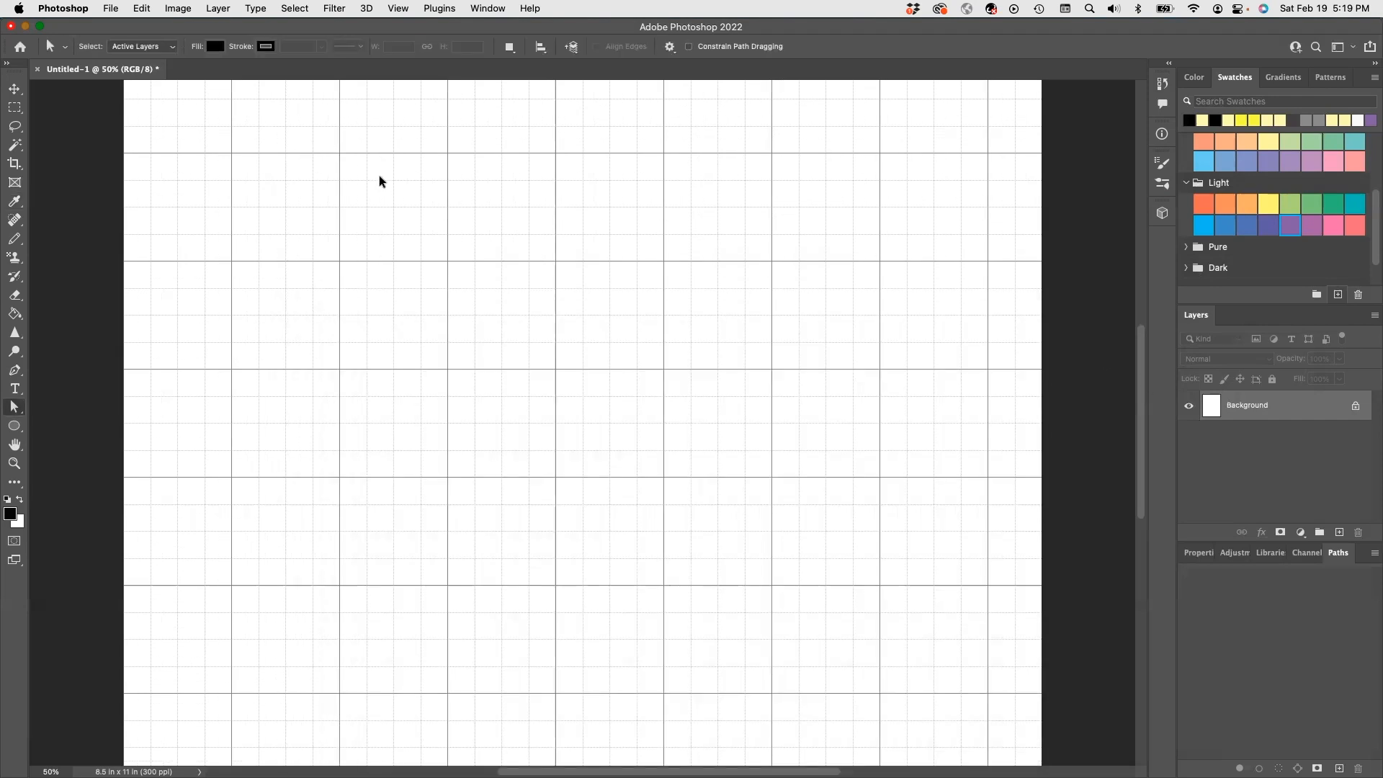
pyautogui.press('super+minus')
pyautogui.press('super+minus')
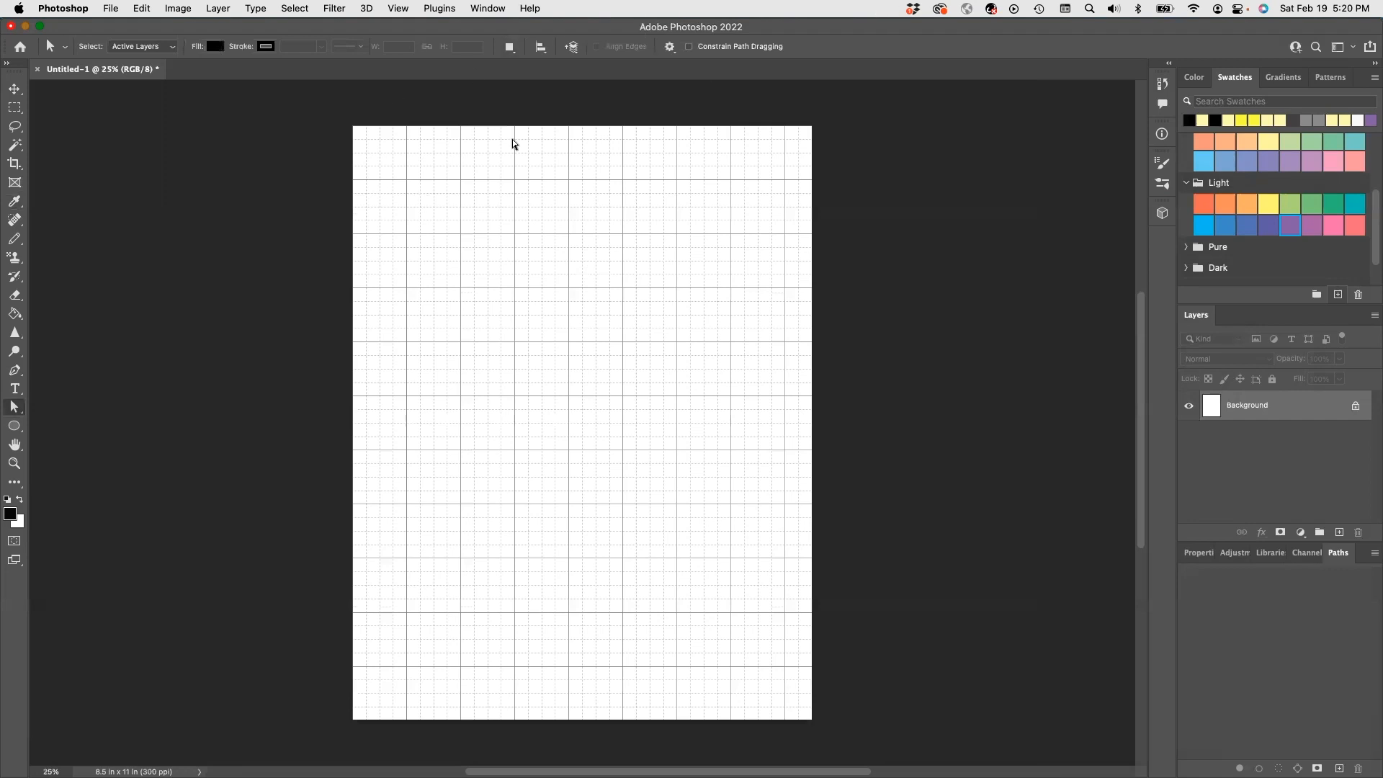
pyautogui.click(399, 9)
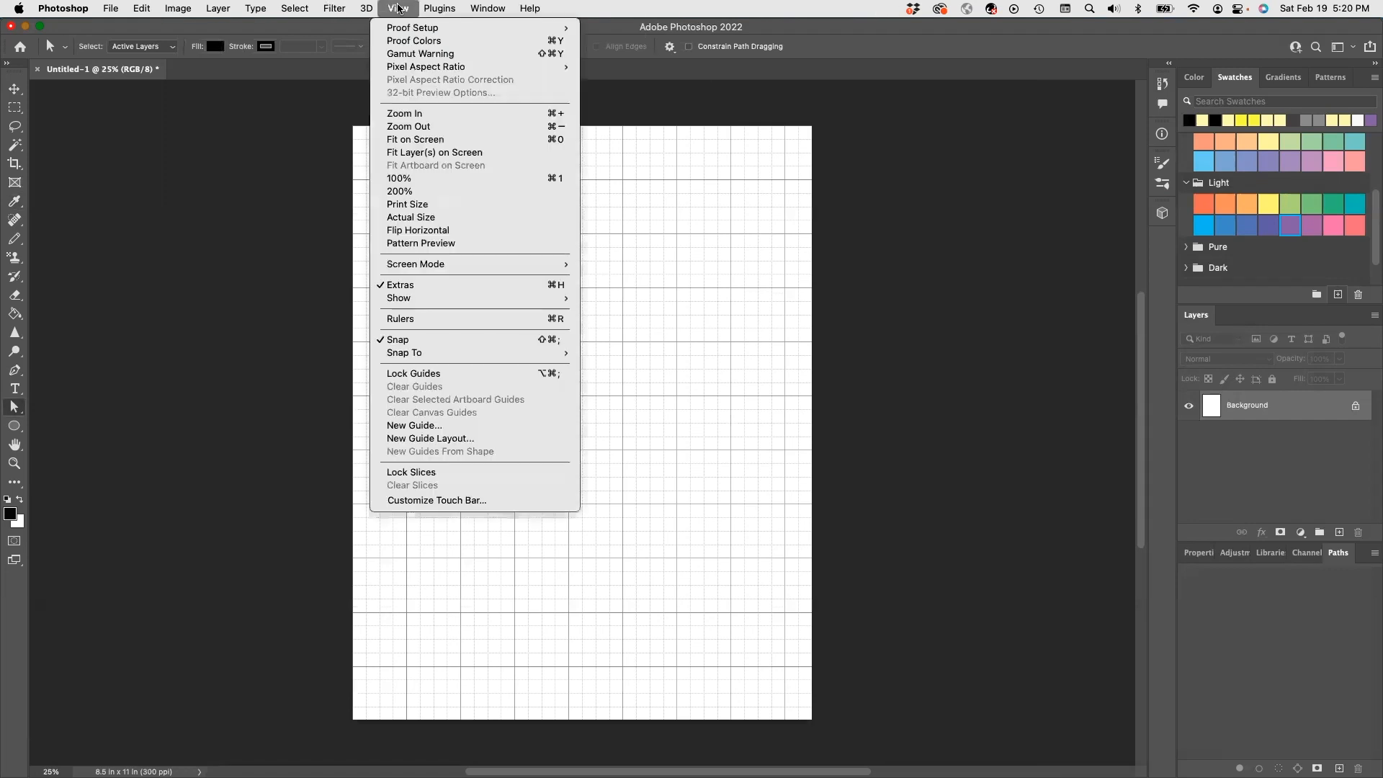
pyautogui.click(432, 320)
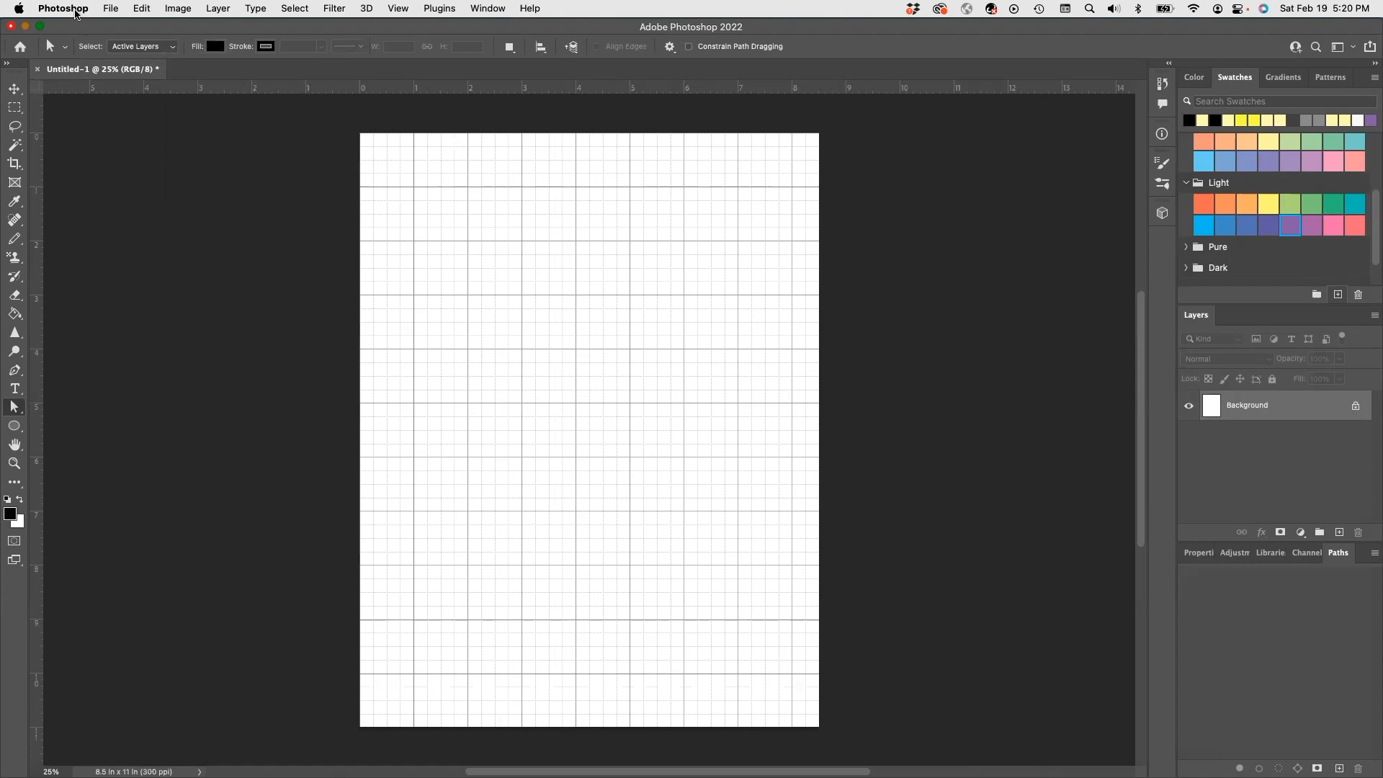
pyautogui.click(76, 8)
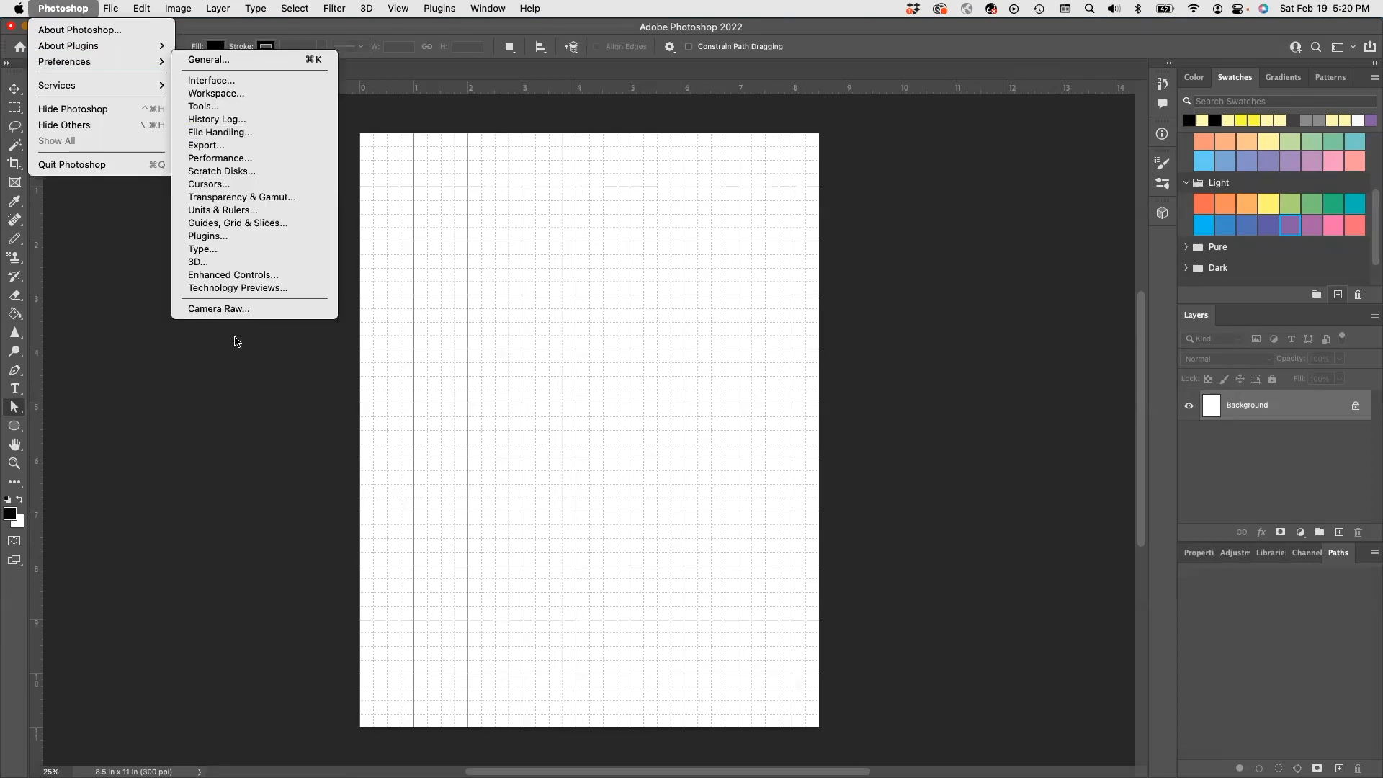
pyautogui.click(256, 212)
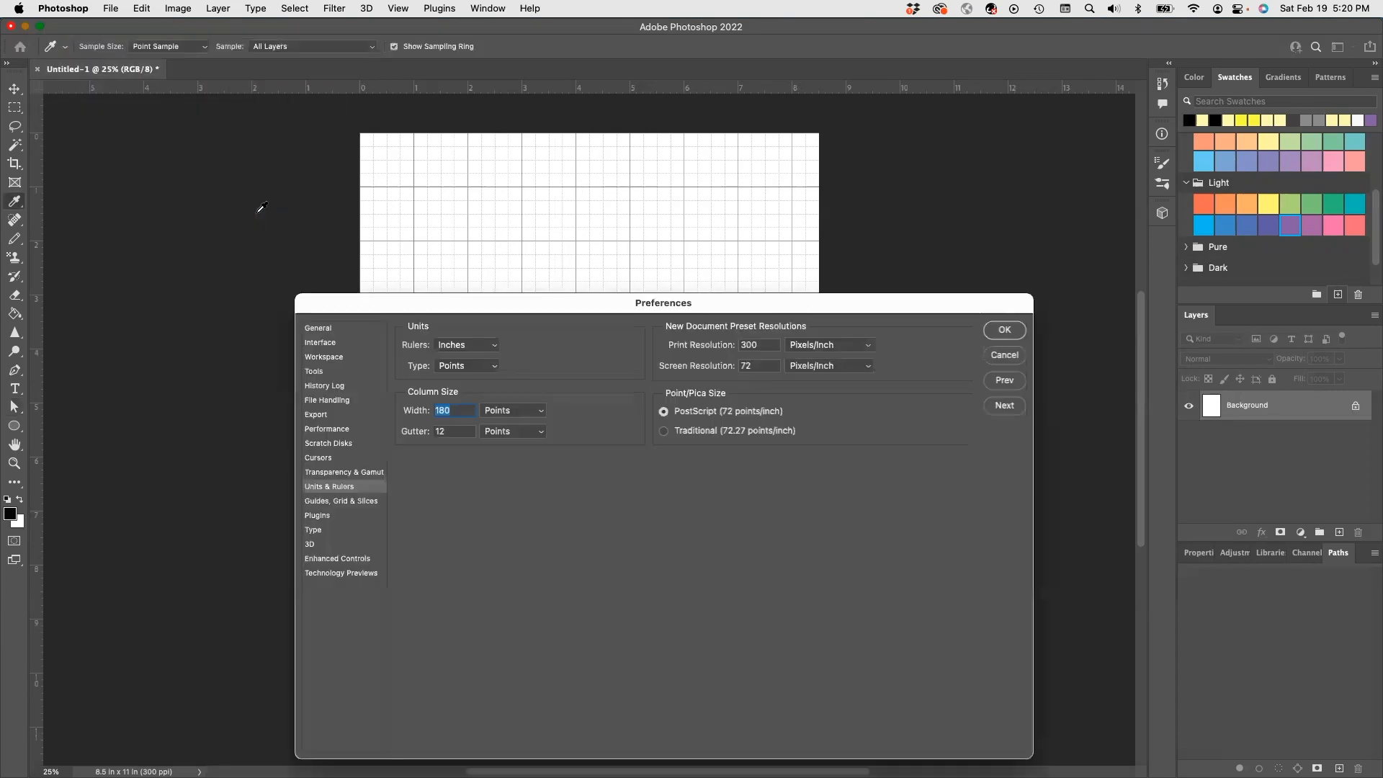
pyautogui.click(468, 349)
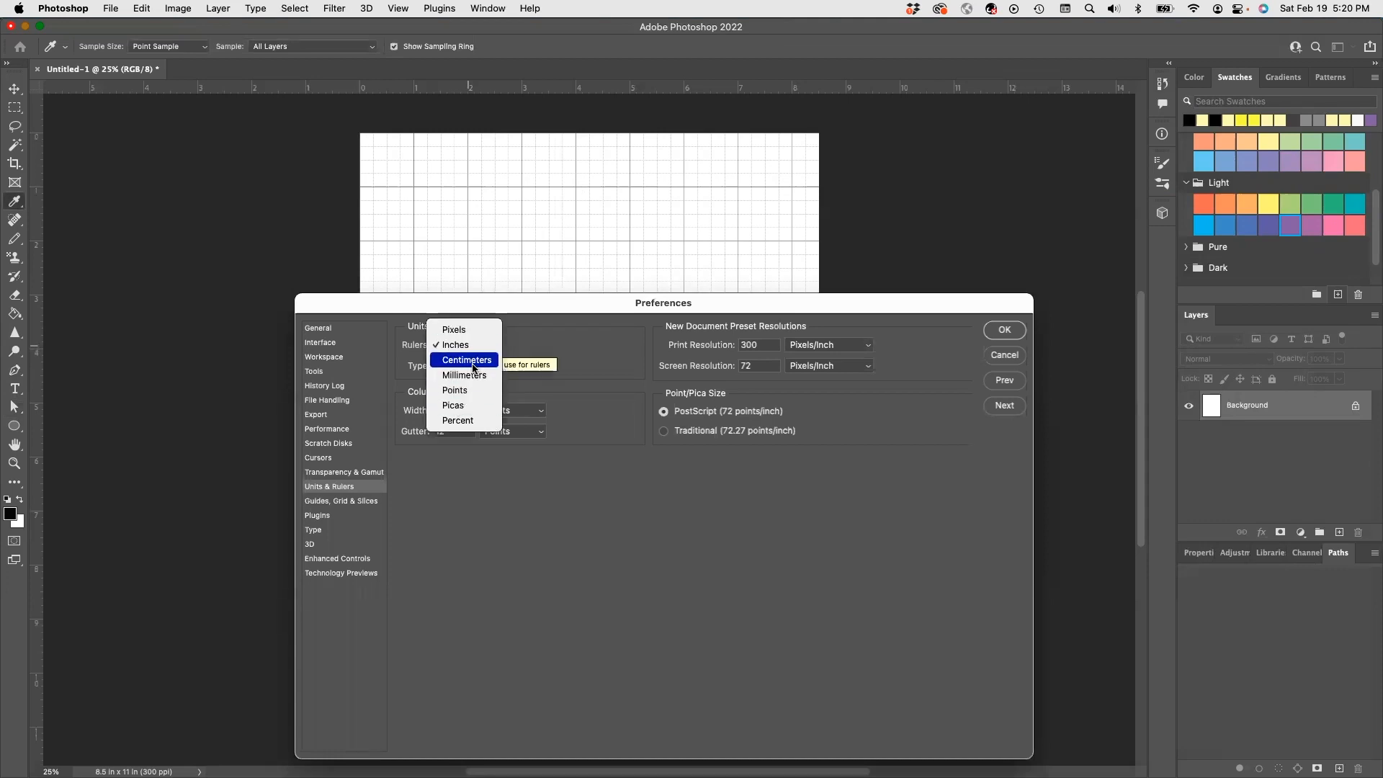
pyautogui.click(1008, 361)
pyautogui.click(1008, 361)
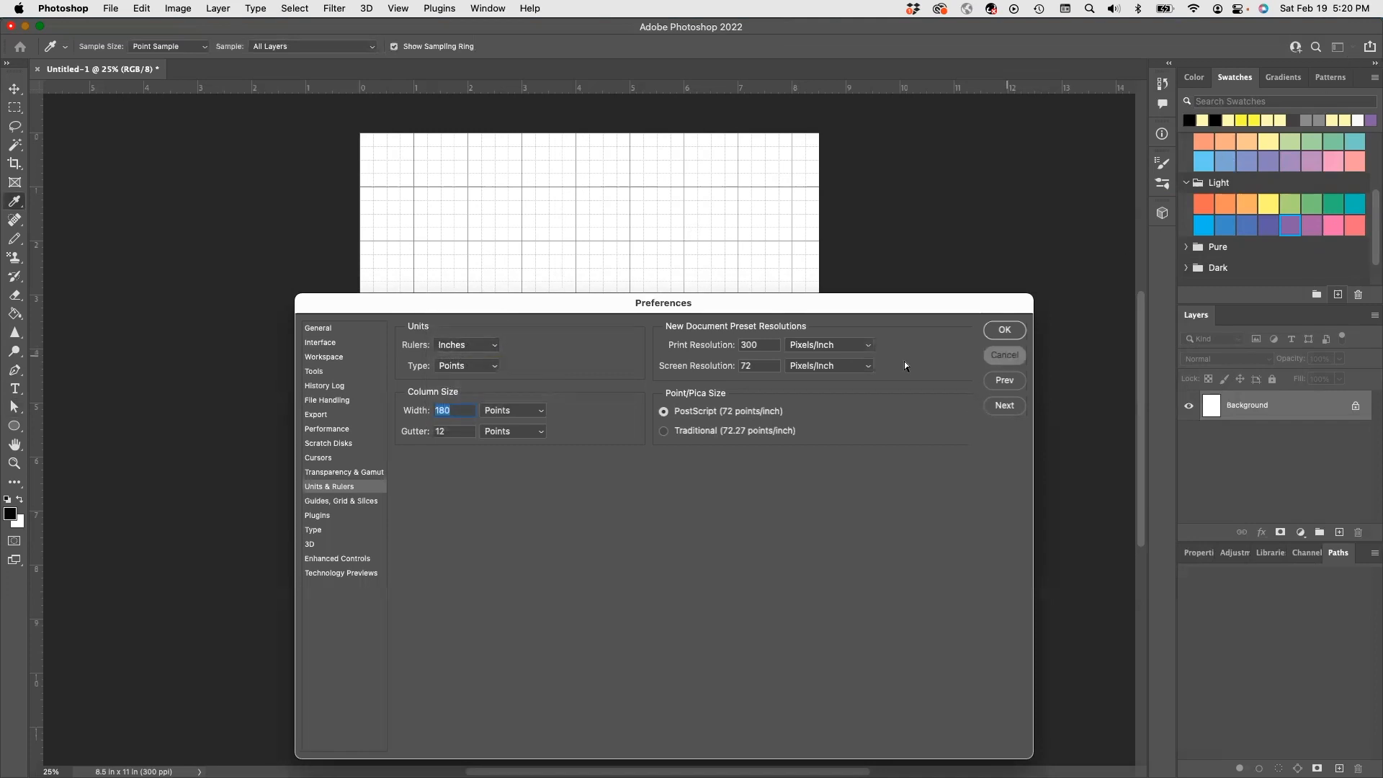
pyautogui.click(61, 8)
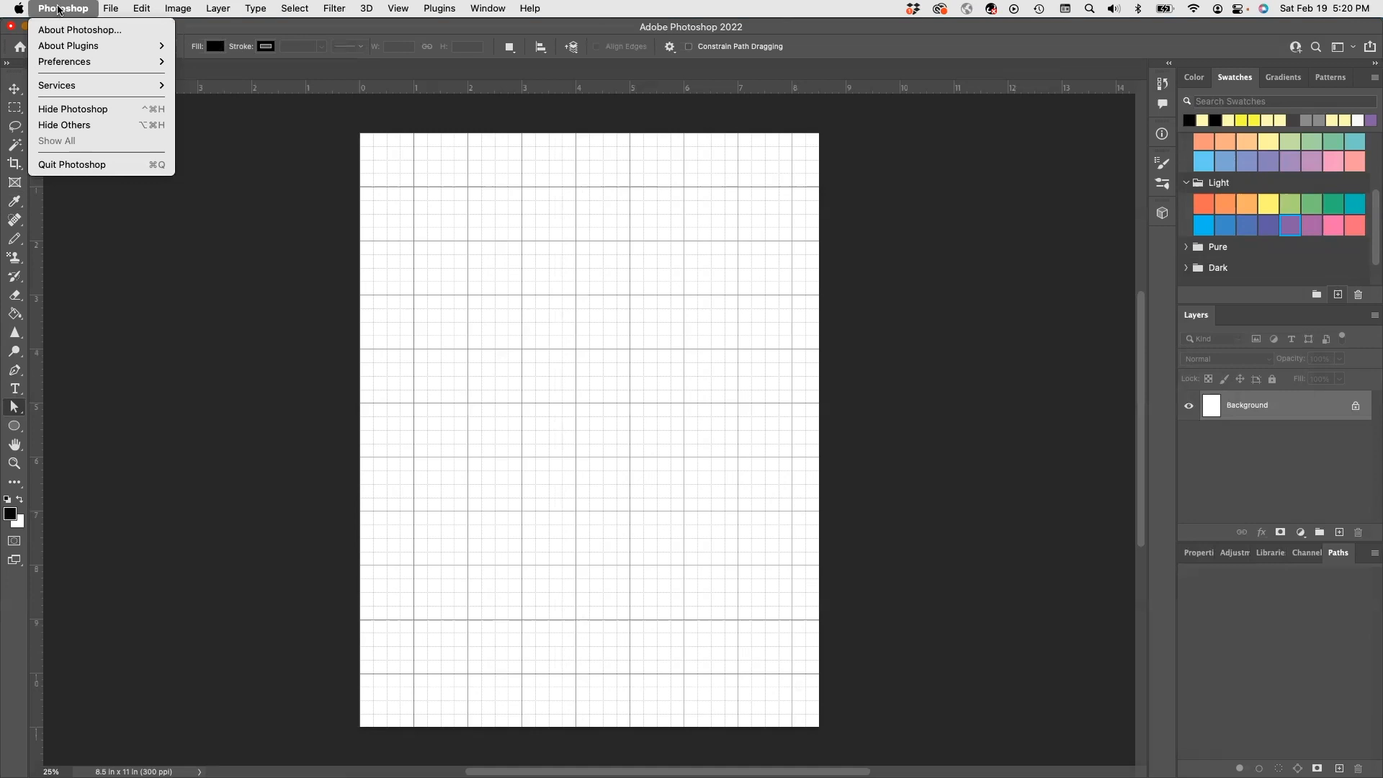
pyautogui.moveTo(139, 9)
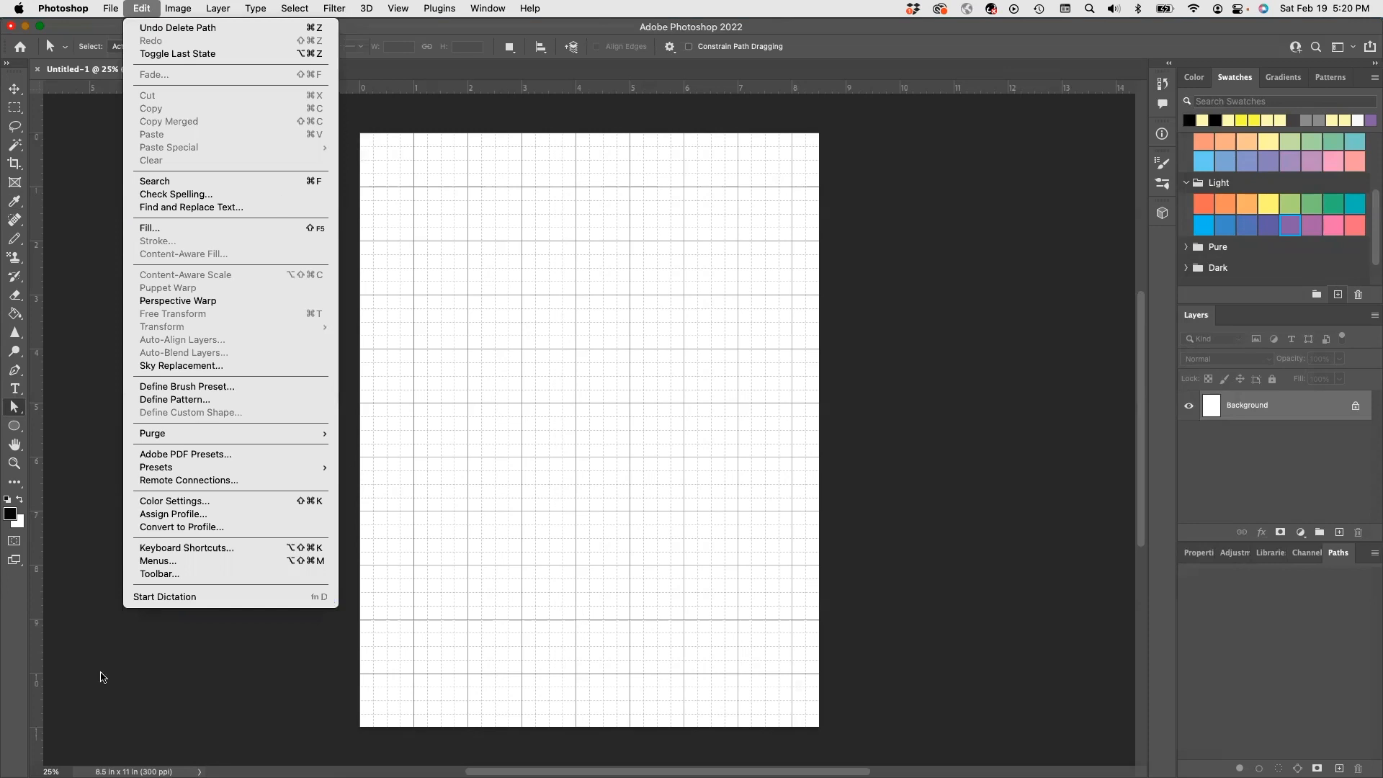
pyautogui.click(442, 115)
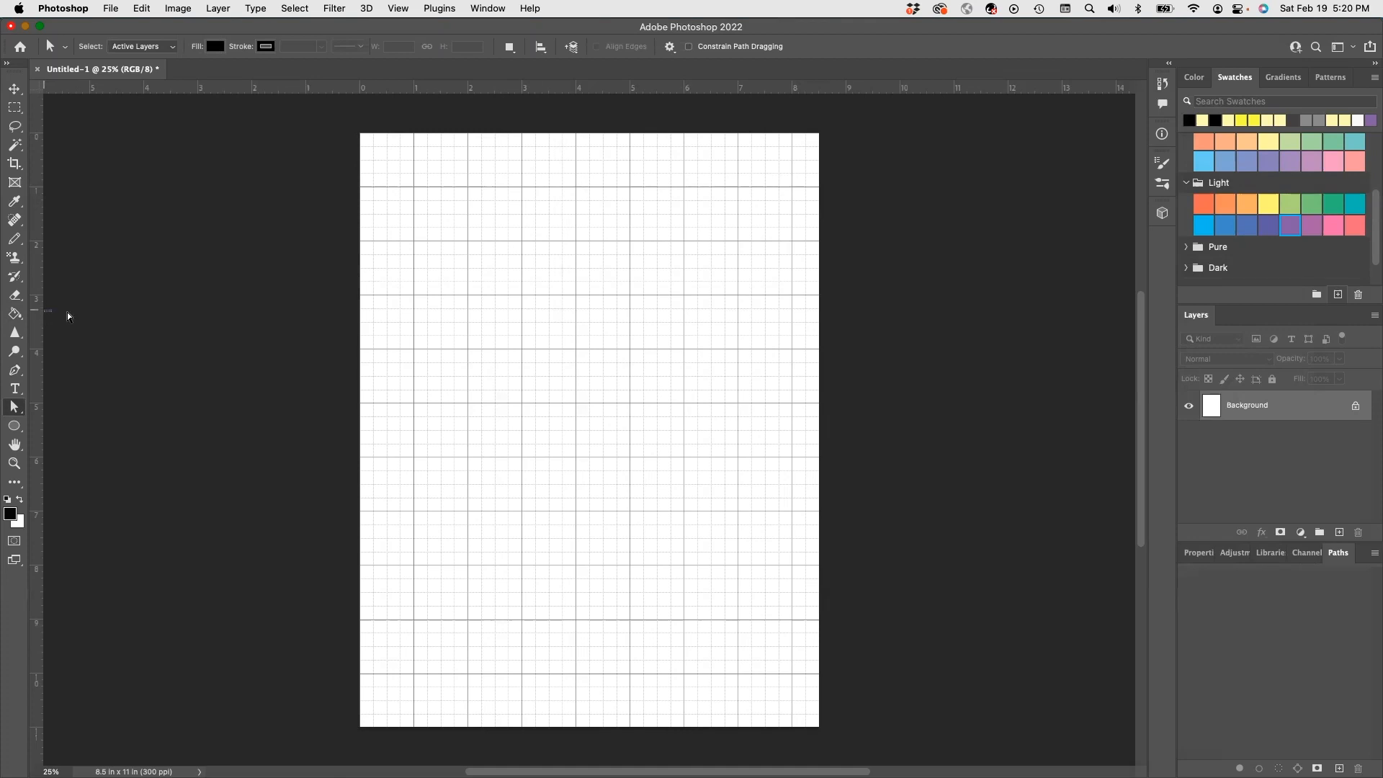
# - Place a vertical guide at the 4-inch mark and turn on View > Snap To > Grid
pyautogui.moveTo(38, 311); pyautogui.dragTo(575, 264)
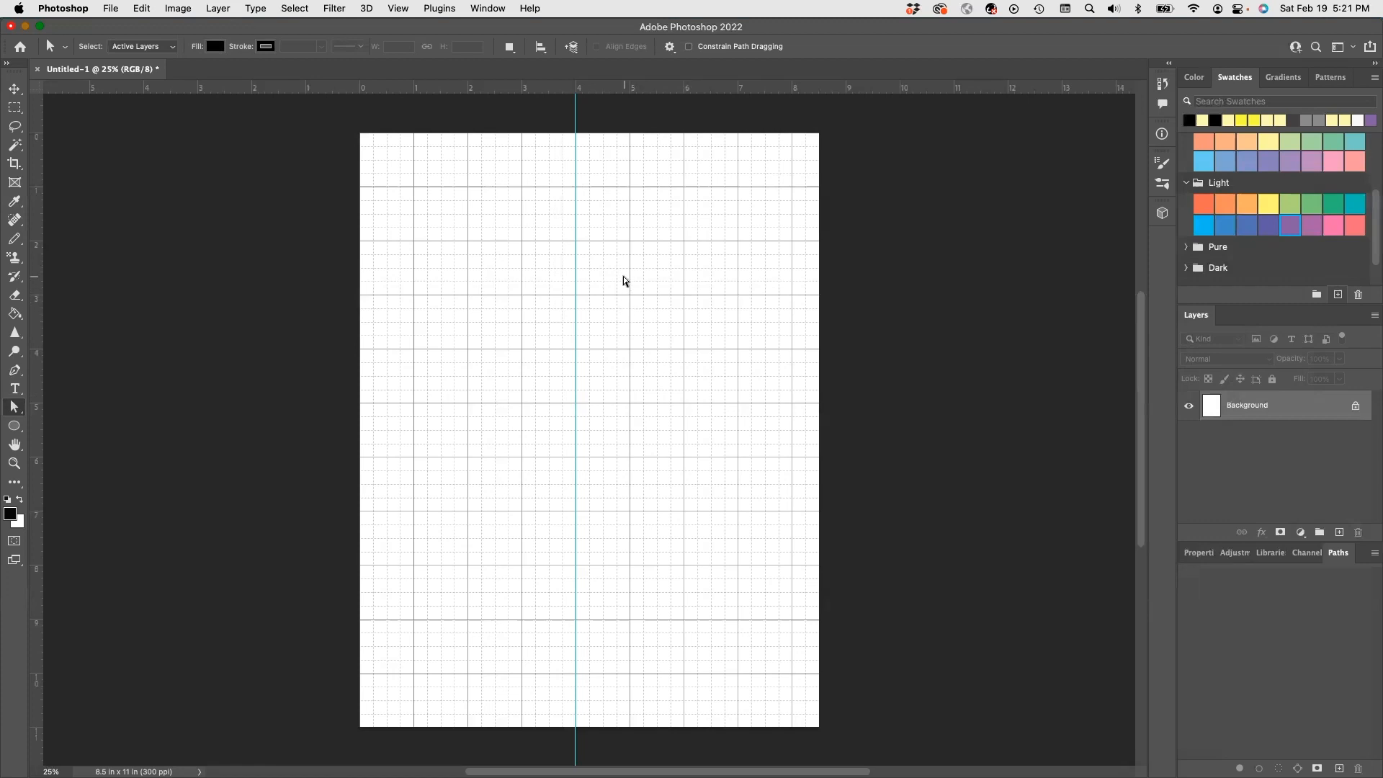
pyautogui.click(399, 8)
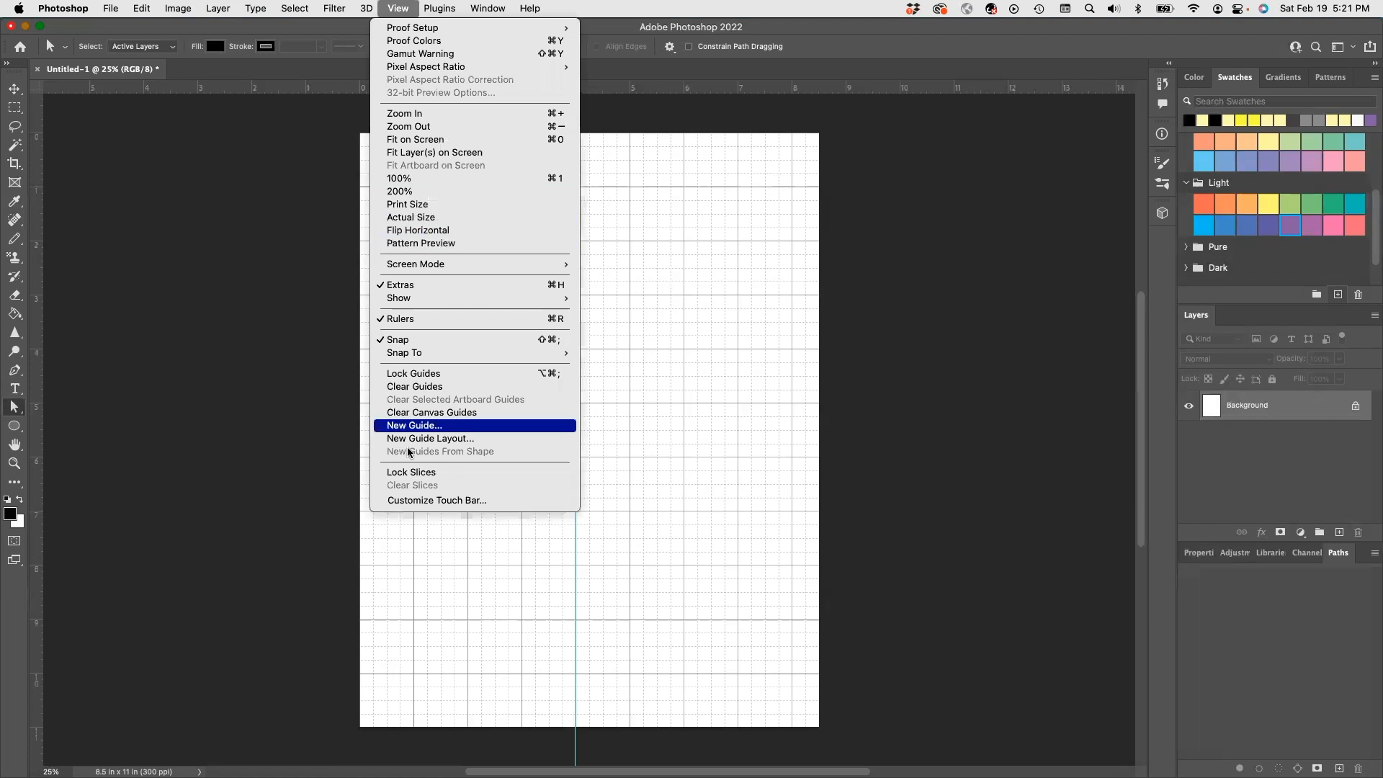
pyautogui.moveTo(417, 356)
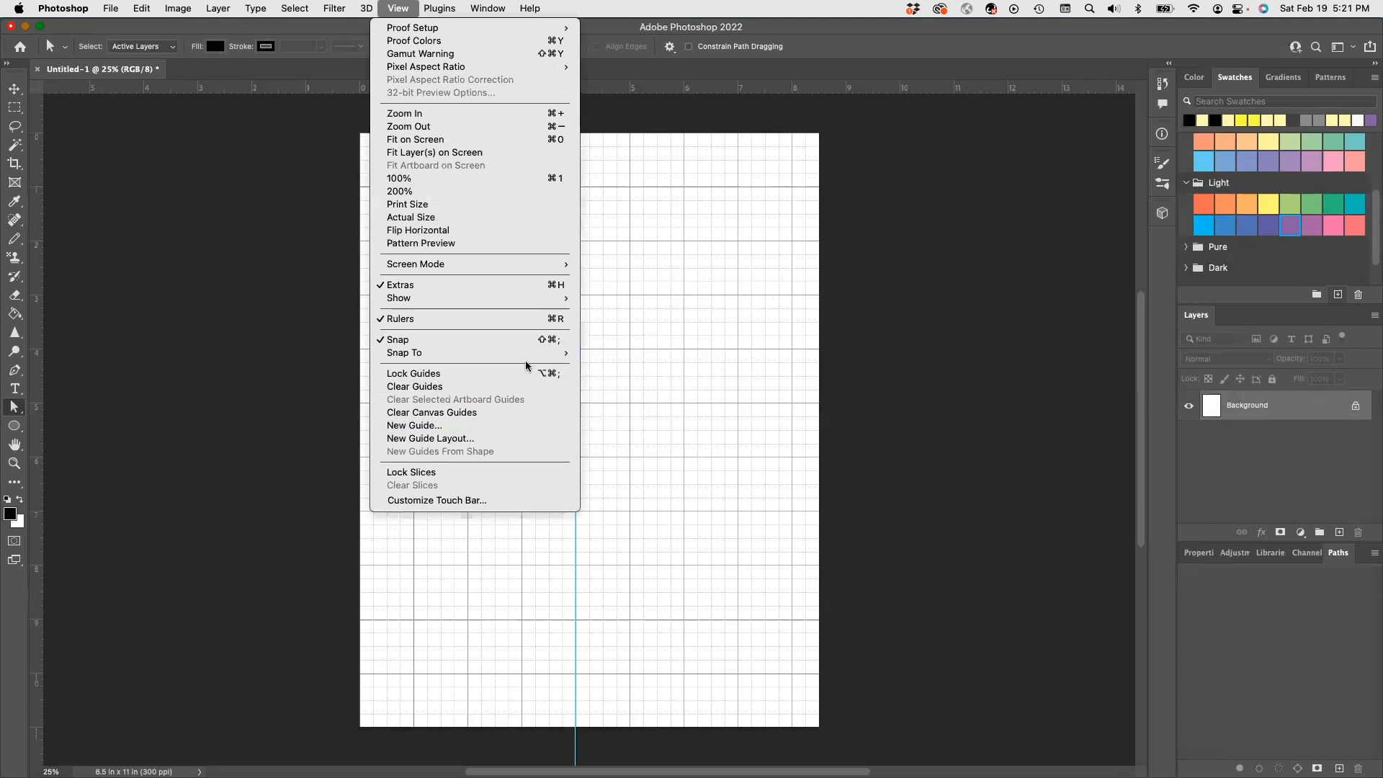
pyautogui.click(605, 366)
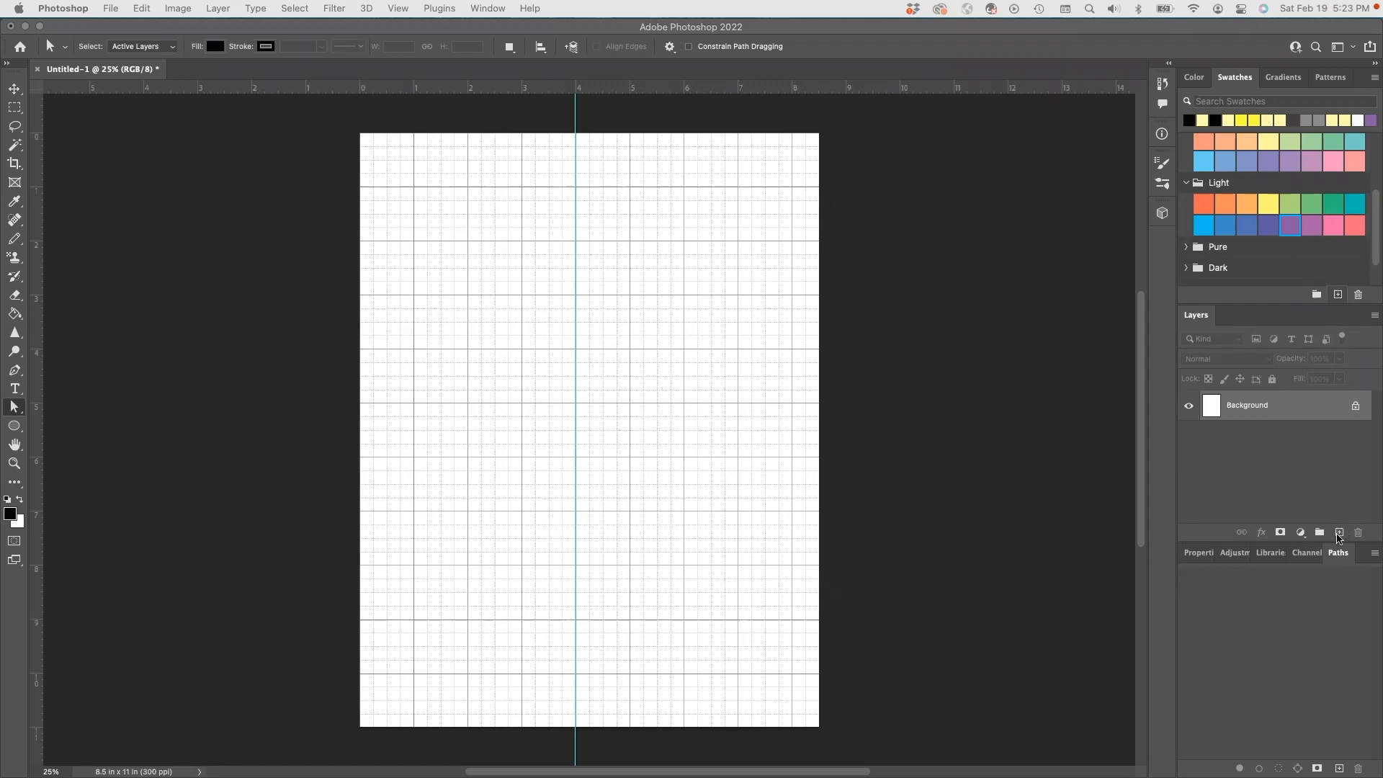
# - Add a new layer named Guides above the Background and select the Pencil tool
pyautogui.click(1339, 533)
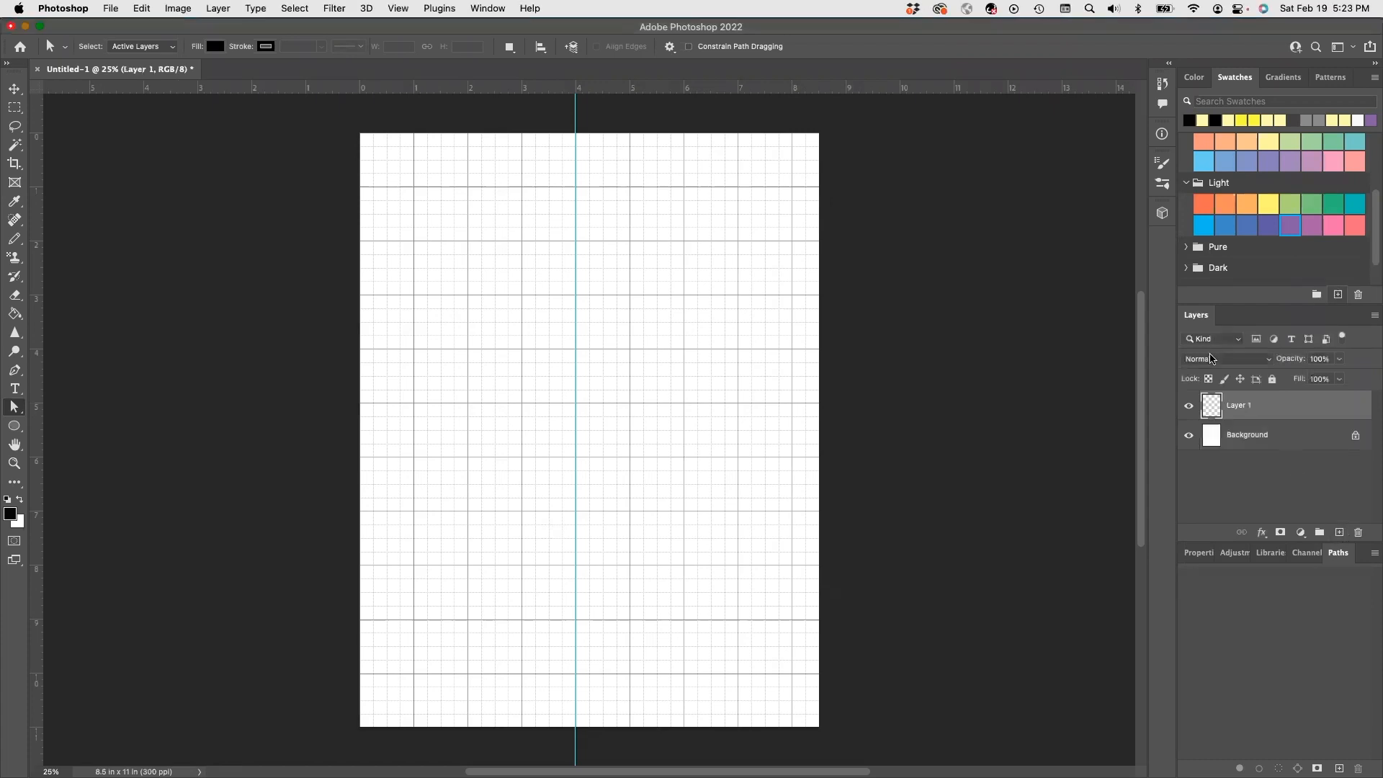
pyautogui.write('Guides')
pyautogui.press('Return')
pyautogui.click(16, 243)
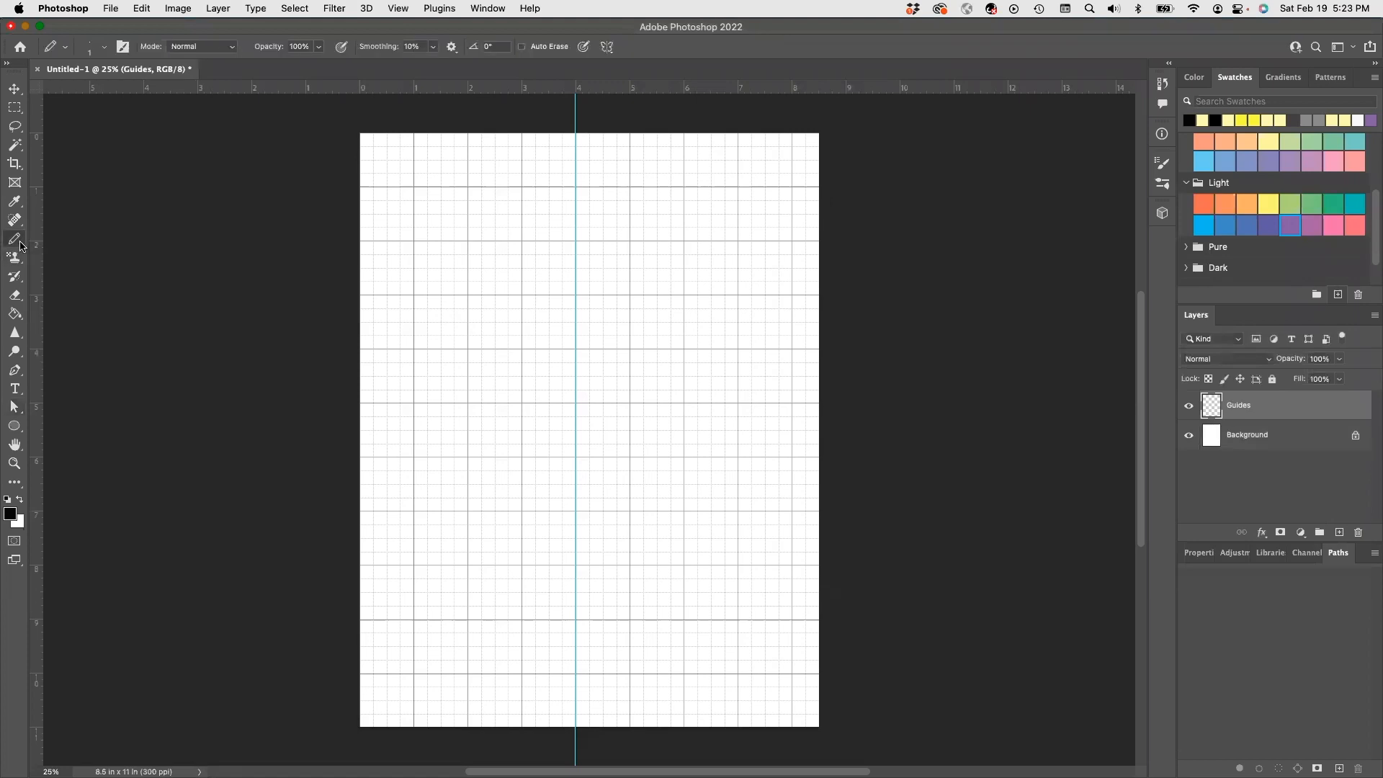
pyautogui.click(49, 251)
# - Choose orange-red as the foreground colour and enlarge the pencil tip size
pyautogui.click(1203, 204)
pyautogui.click(104, 49)
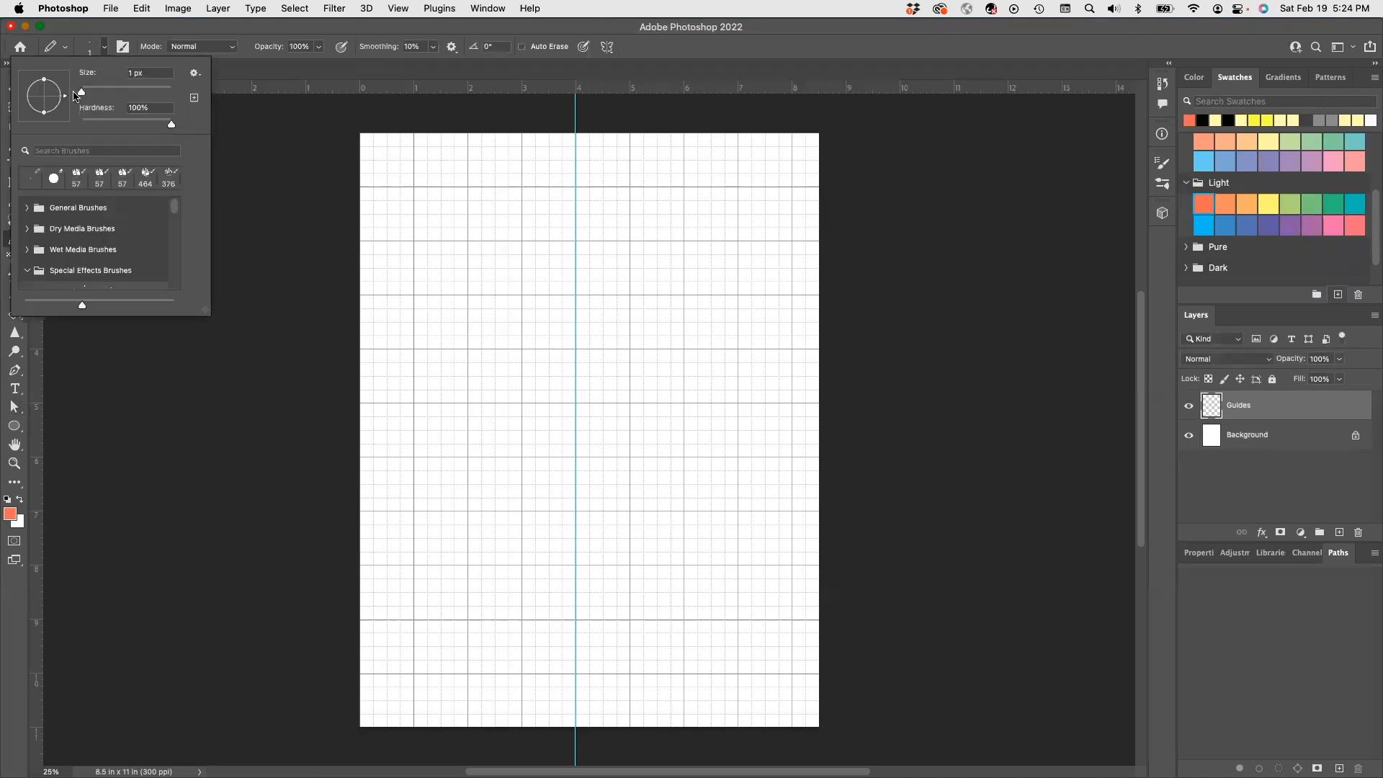
pyautogui.moveTo(82, 93); pyautogui.dragTo(87, 96)
pyautogui.moveTo(88, 95); pyautogui.dragTo(89, 96)
pyautogui.click(575, 187)
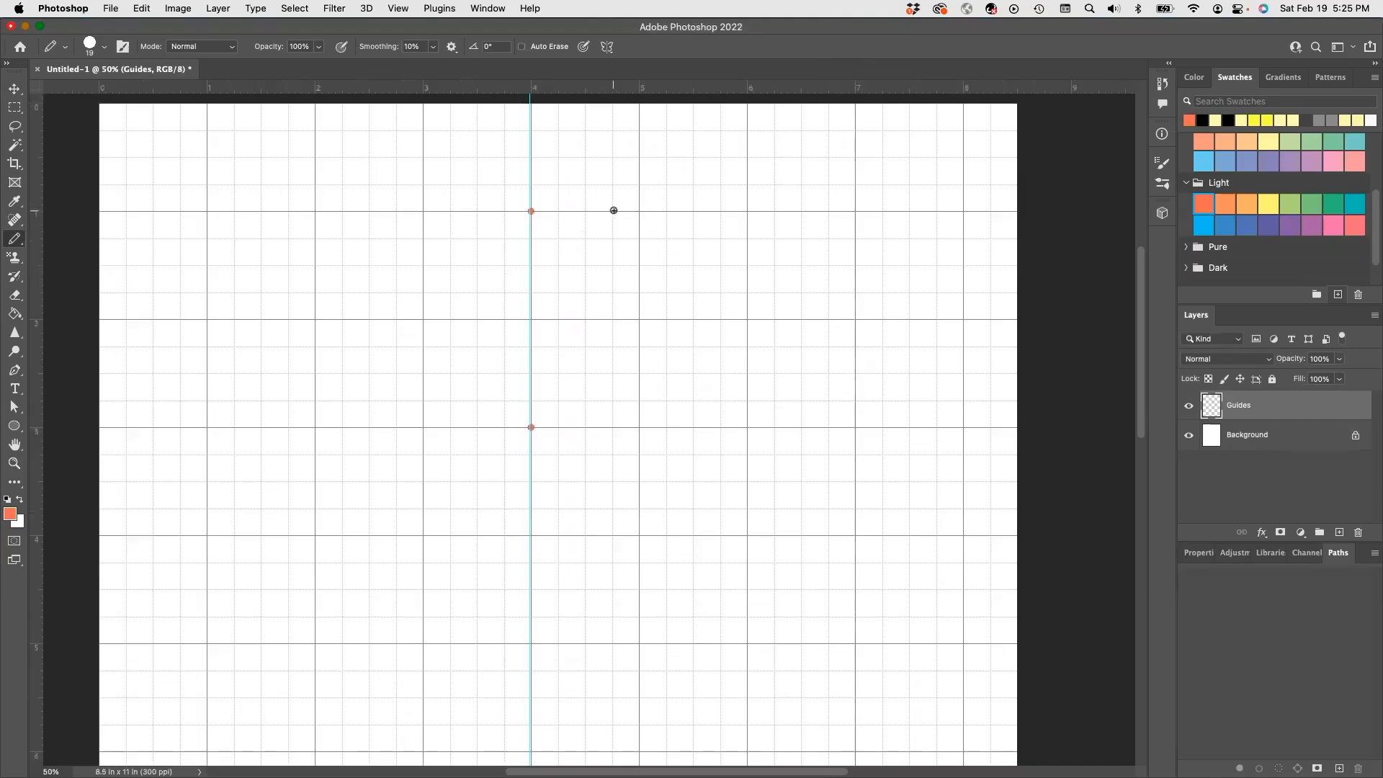
# - Mark the shoulder-neck, underarm and side hem points with orange pencil dots
pyautogui.click(612, 212)
pyautogui.click(774, 400)
pyautogui.scroll(-2, 667, 481)
pyautogui.scroll(-2, 660, 479)
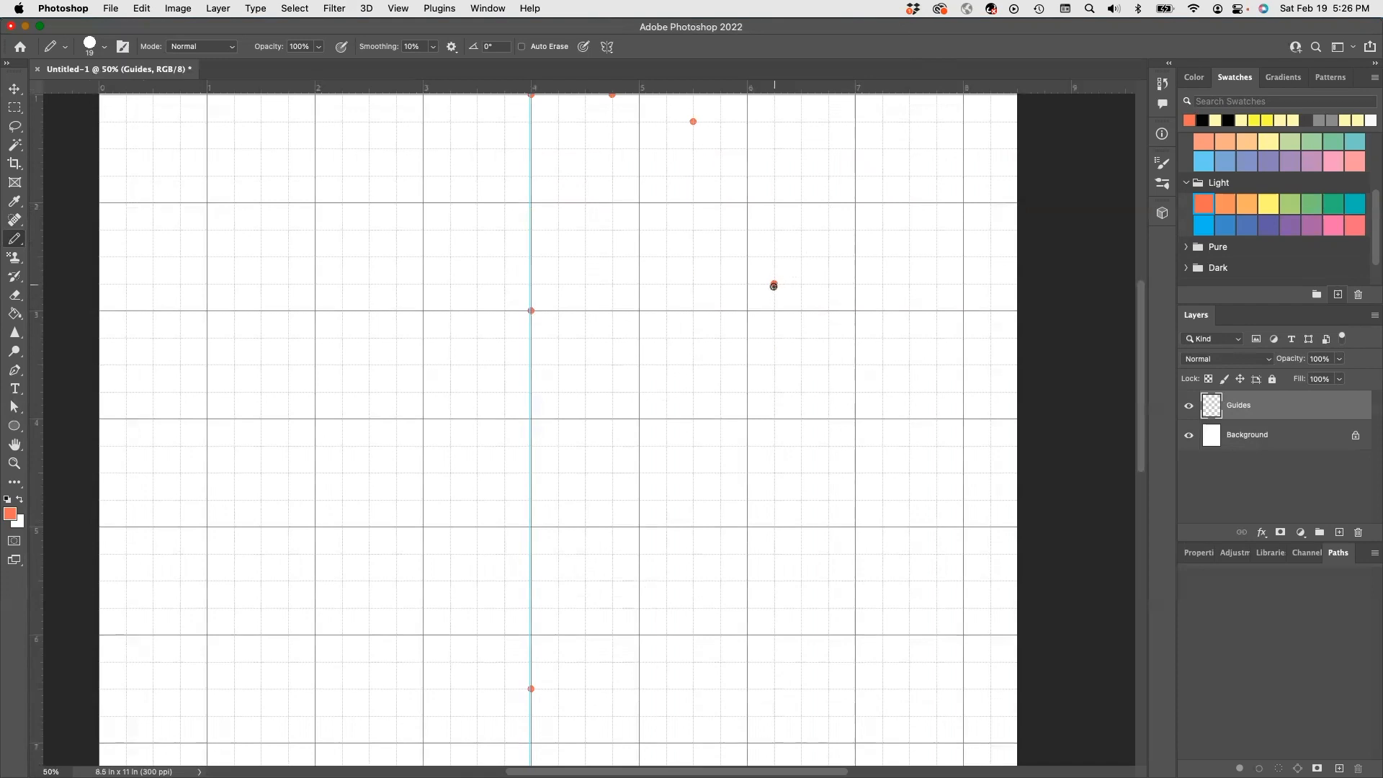
pyautogui.click(774, 689)
pyautogui.press('super+minus')
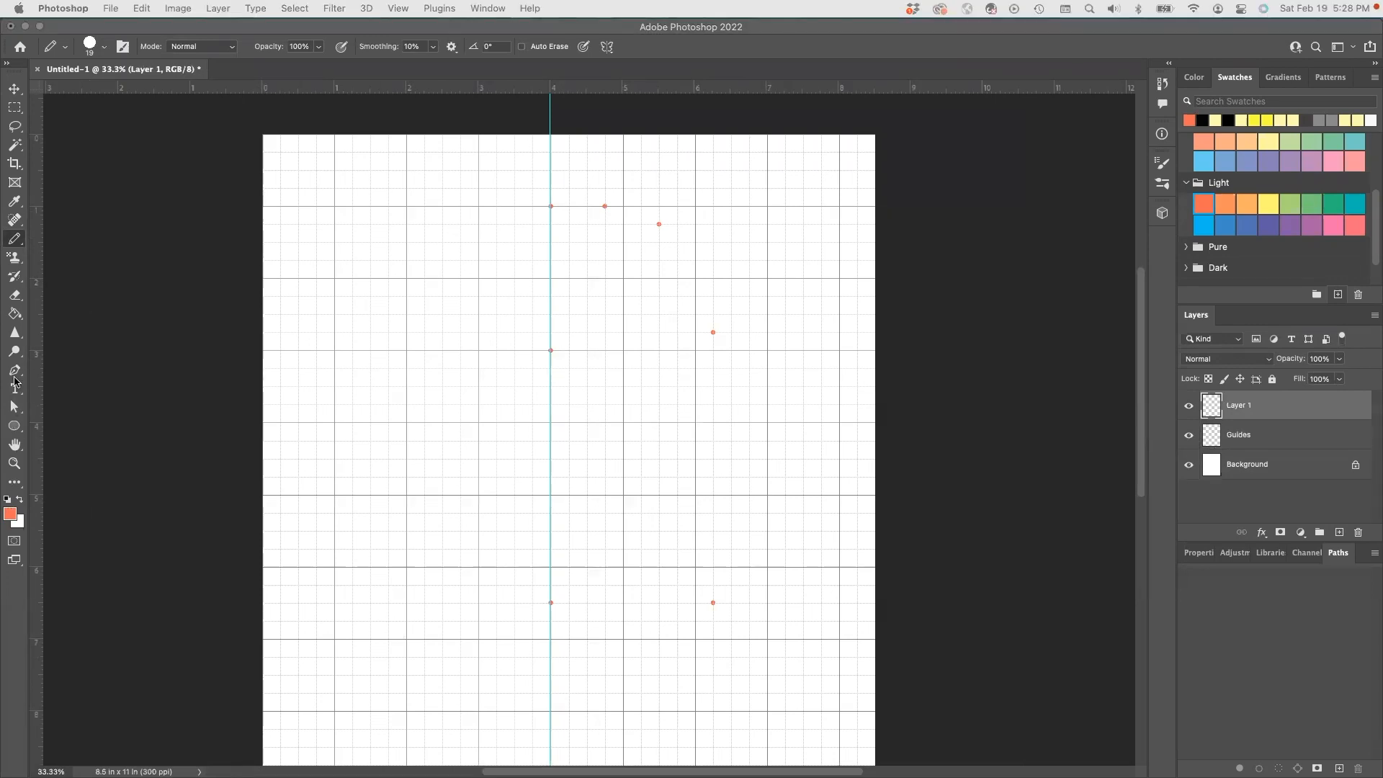
# - Start a Pen path at the centre neck dot through the shoulder-neck and shoulder tip to the underarm
pyautogui.click(14, 372)
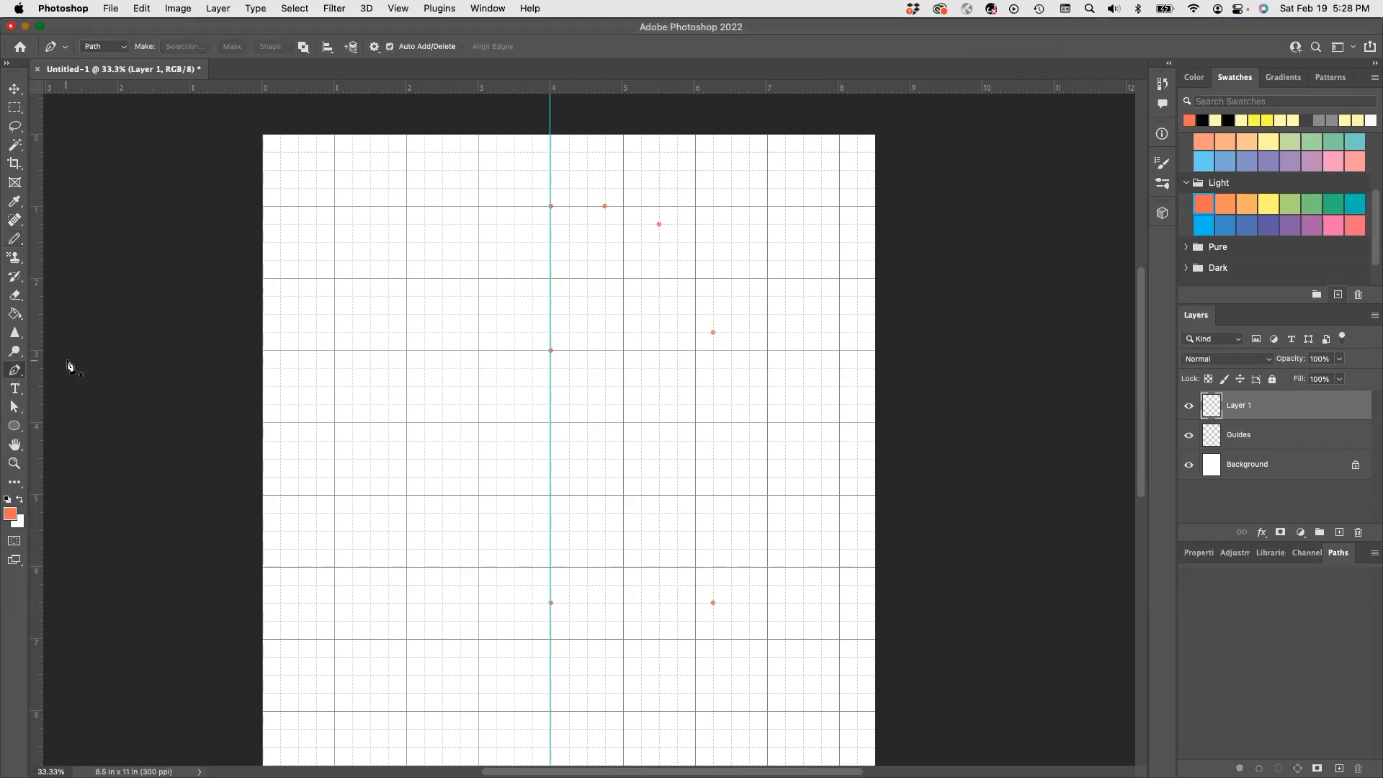
pyautogui.click(551, 352)
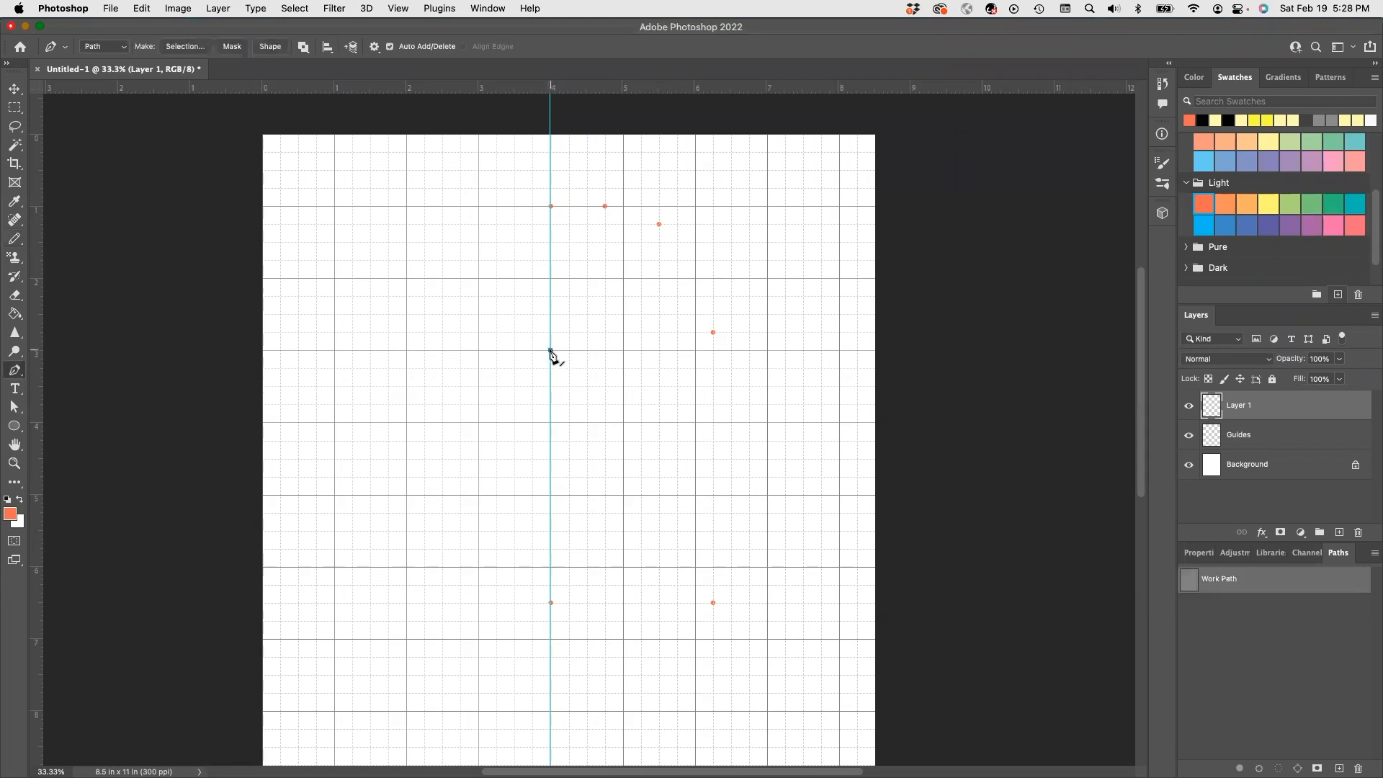
pyautogui.click(605, 206)
pyautogui.click(659, 224)
pyautogui.click(713, 332)
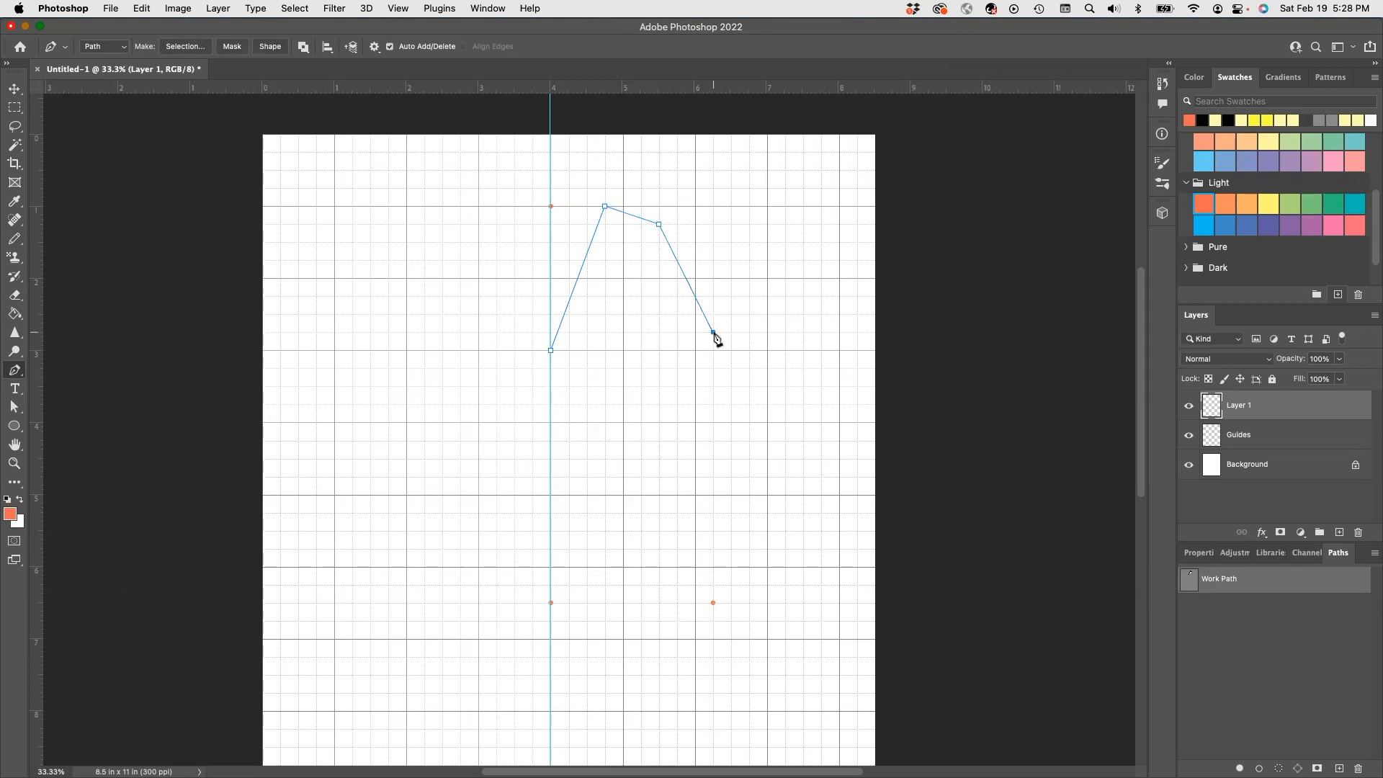
# - Curve the armhole into the underarm, then run the side seam down and the hem back to centre
pyautogui.moveTo(713, 332); pyautogui.dragTo(759, 339)
pyautogui.moveTo(713, 332); pyautogui.dragTo(714, 358)
pyautogui.press('super+z')
pyautogui.click(713, 332)
pyautogui.click(713, 602)
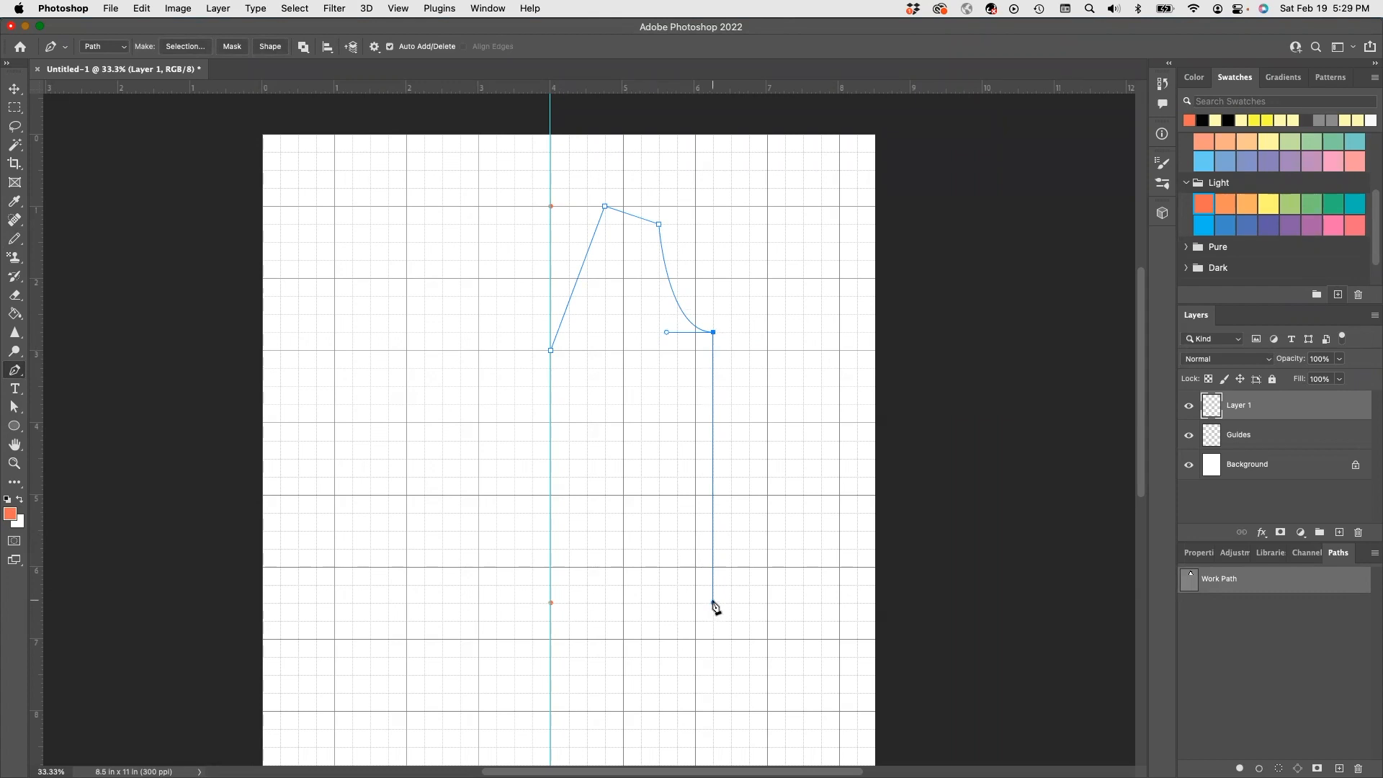
pyautogui.click(551, 603)
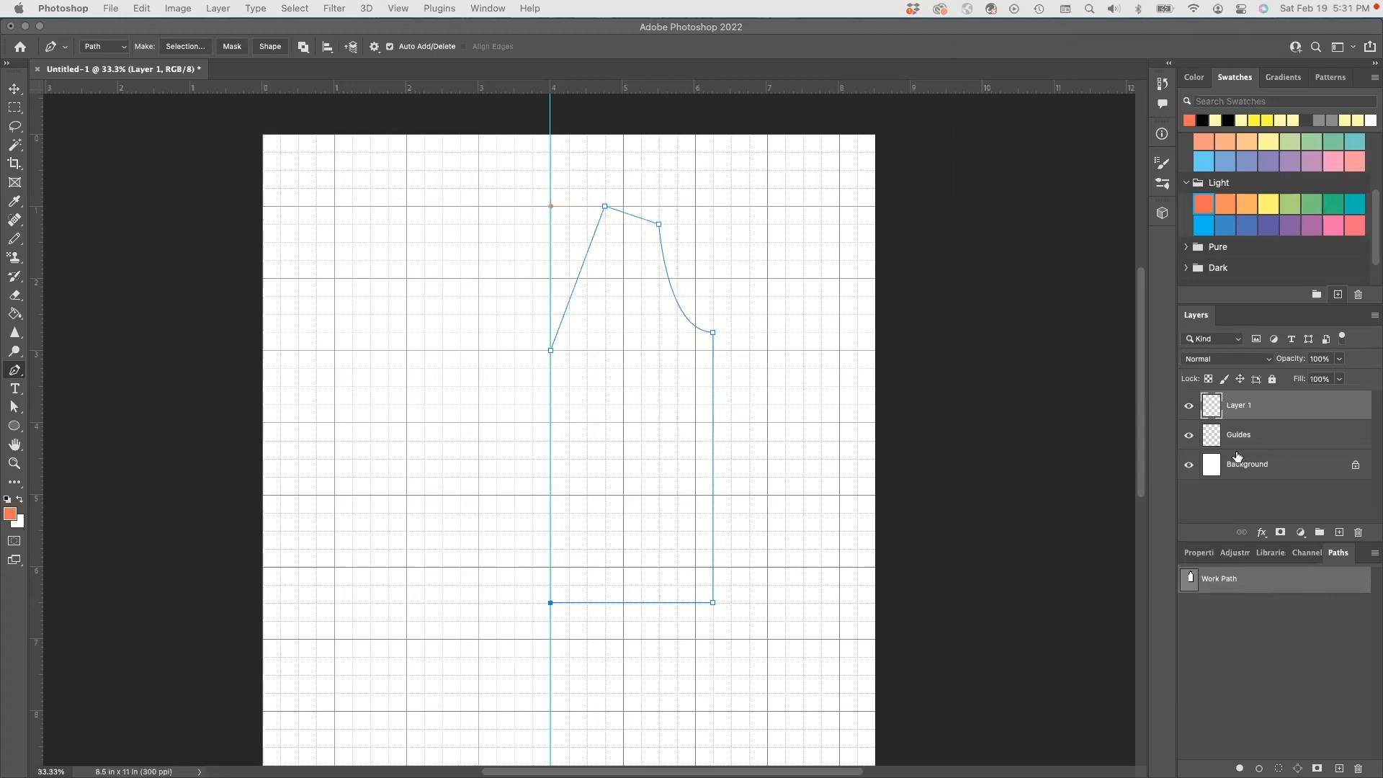
# - Rename Layer 1 to Top, then delete that layer and confirm the deletion
pyautogui.doubleClick(1239, 404)
pyautogui.write('Top')
pyautogui.click(1211, 411)
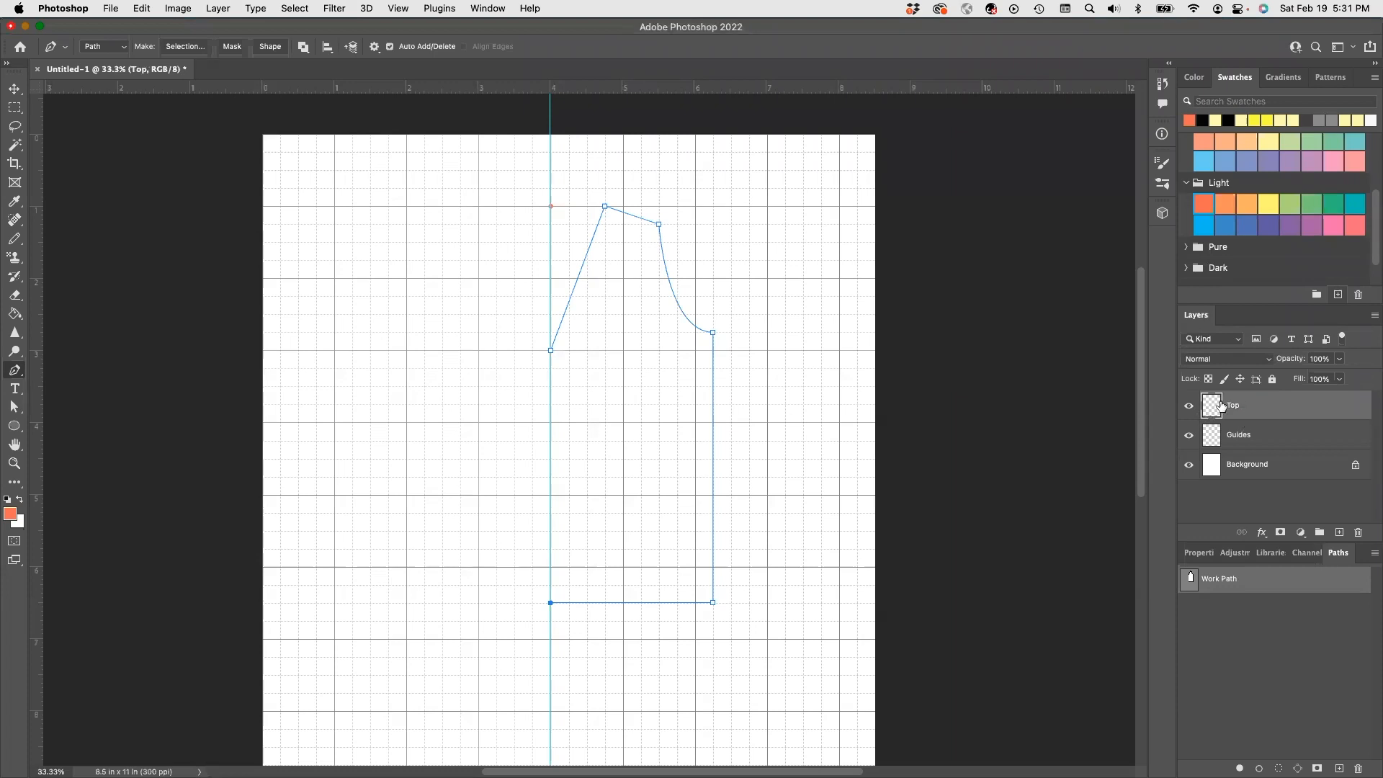
pyautogui.click(1359, 532)
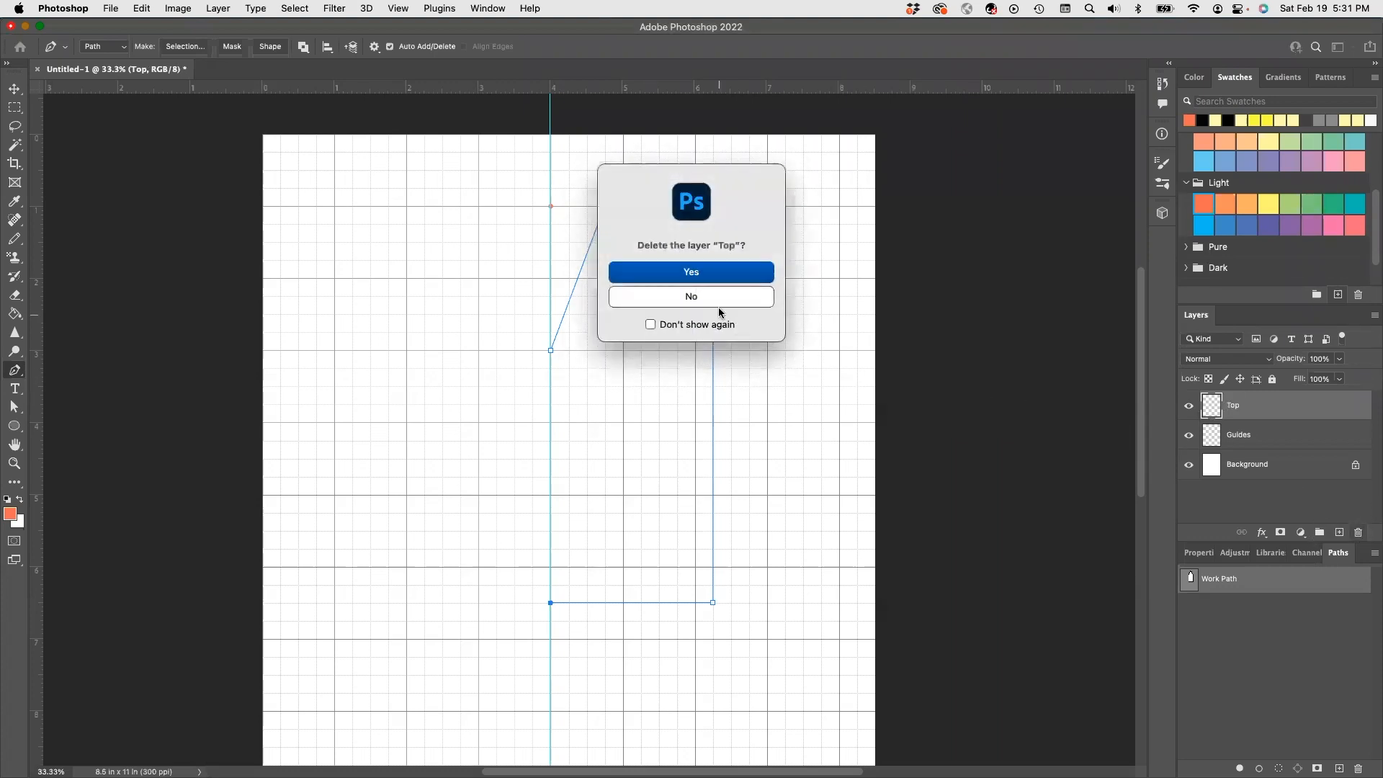
pyautogui.click(697, 271)
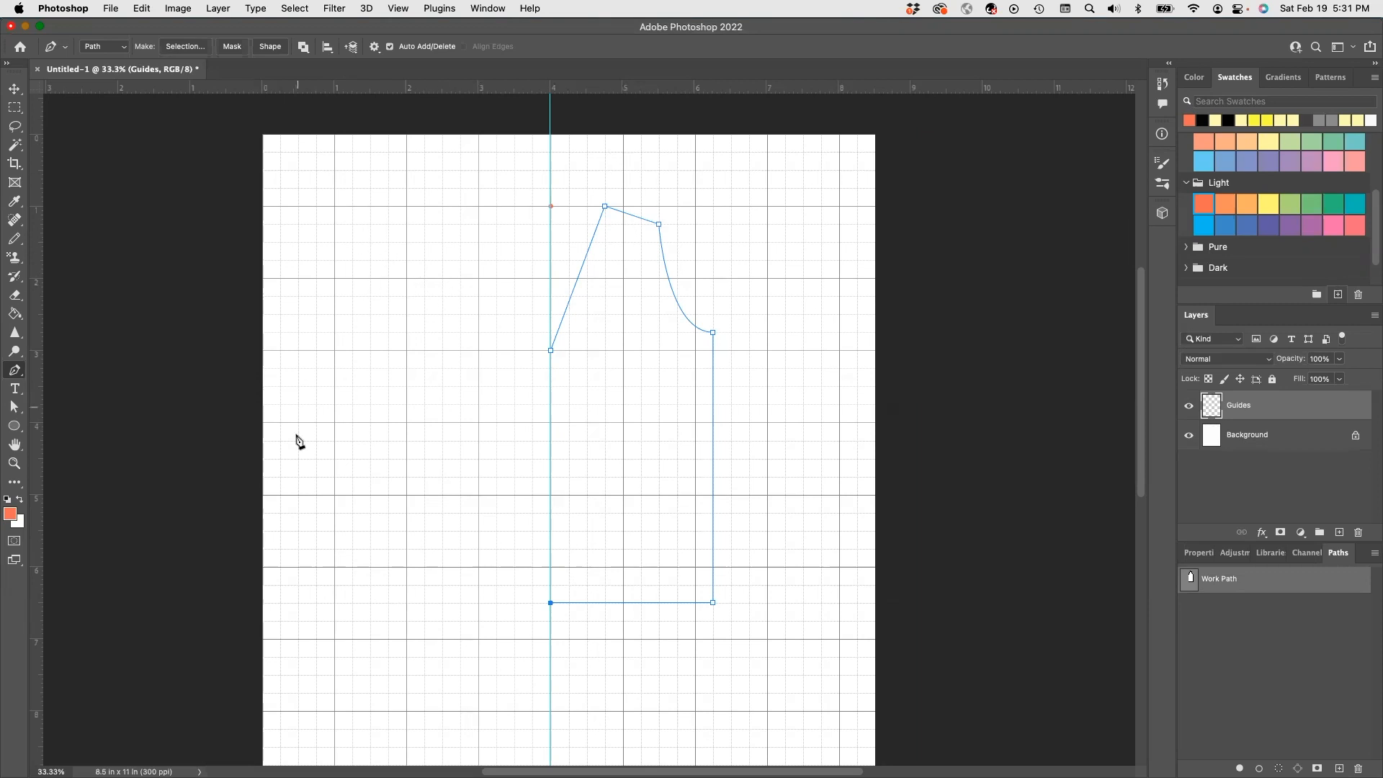
# - Copy the traced half path with the Path Selection tool and paste it left of the centre guide
pyautogui.click(19, 417)
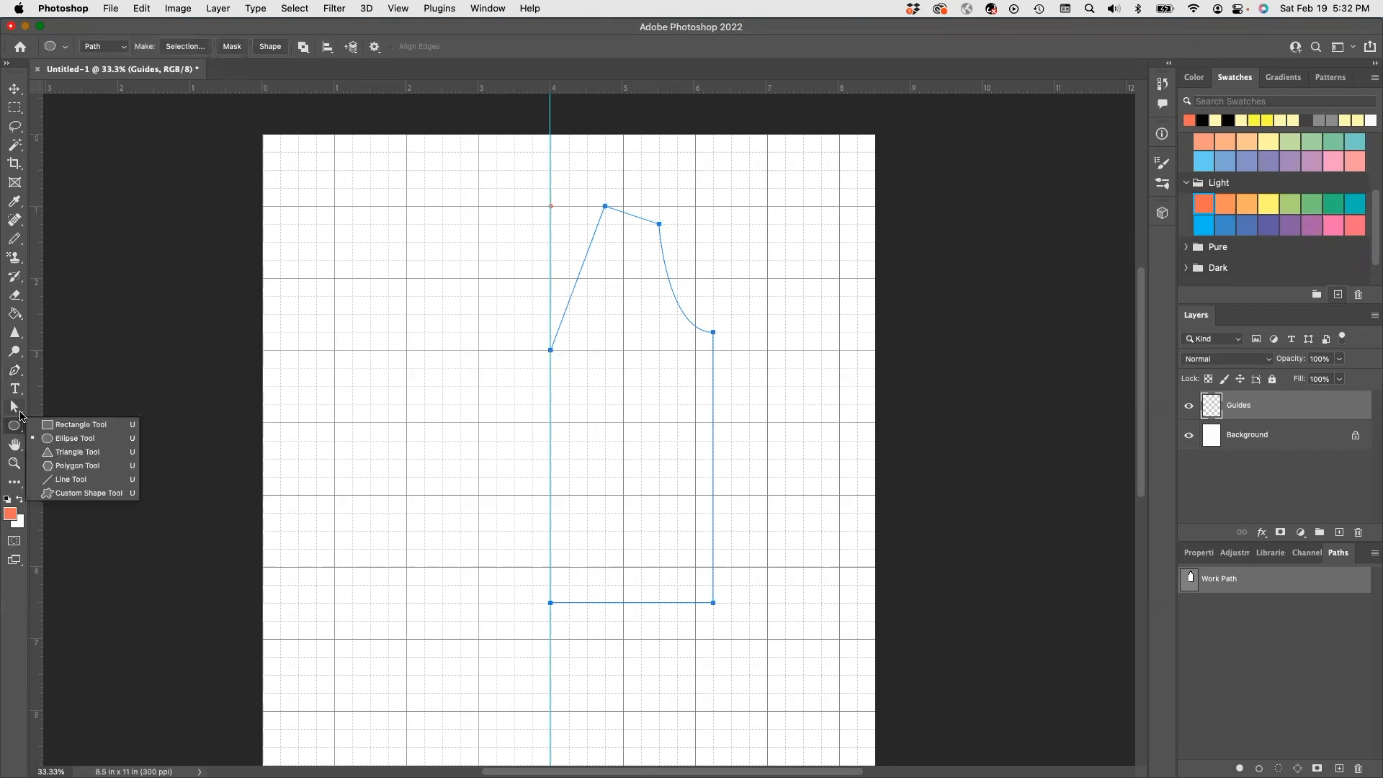
pyautogui.click(19, 411)
pyautogui.click(64, 416)
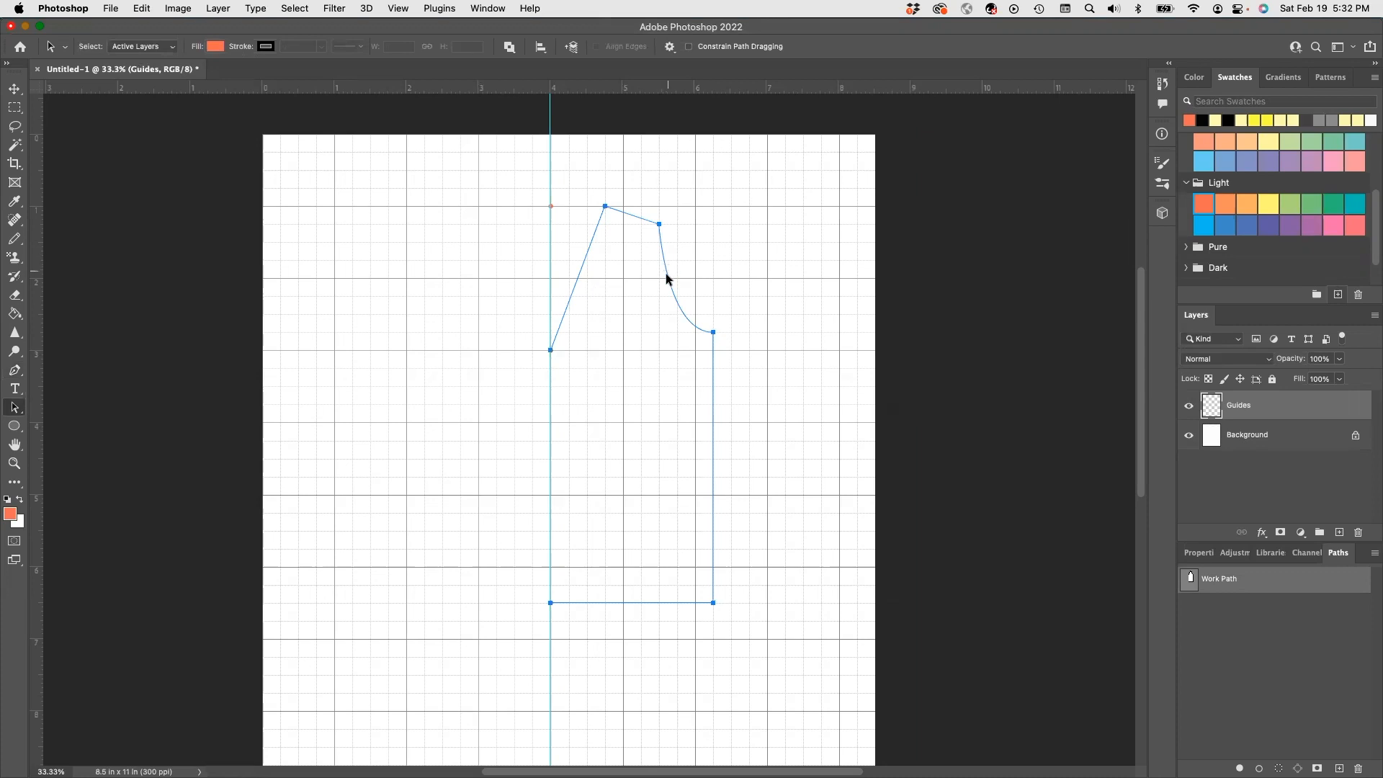
pyautogui.click(144, 10)
pyautogui.click(161, 109)
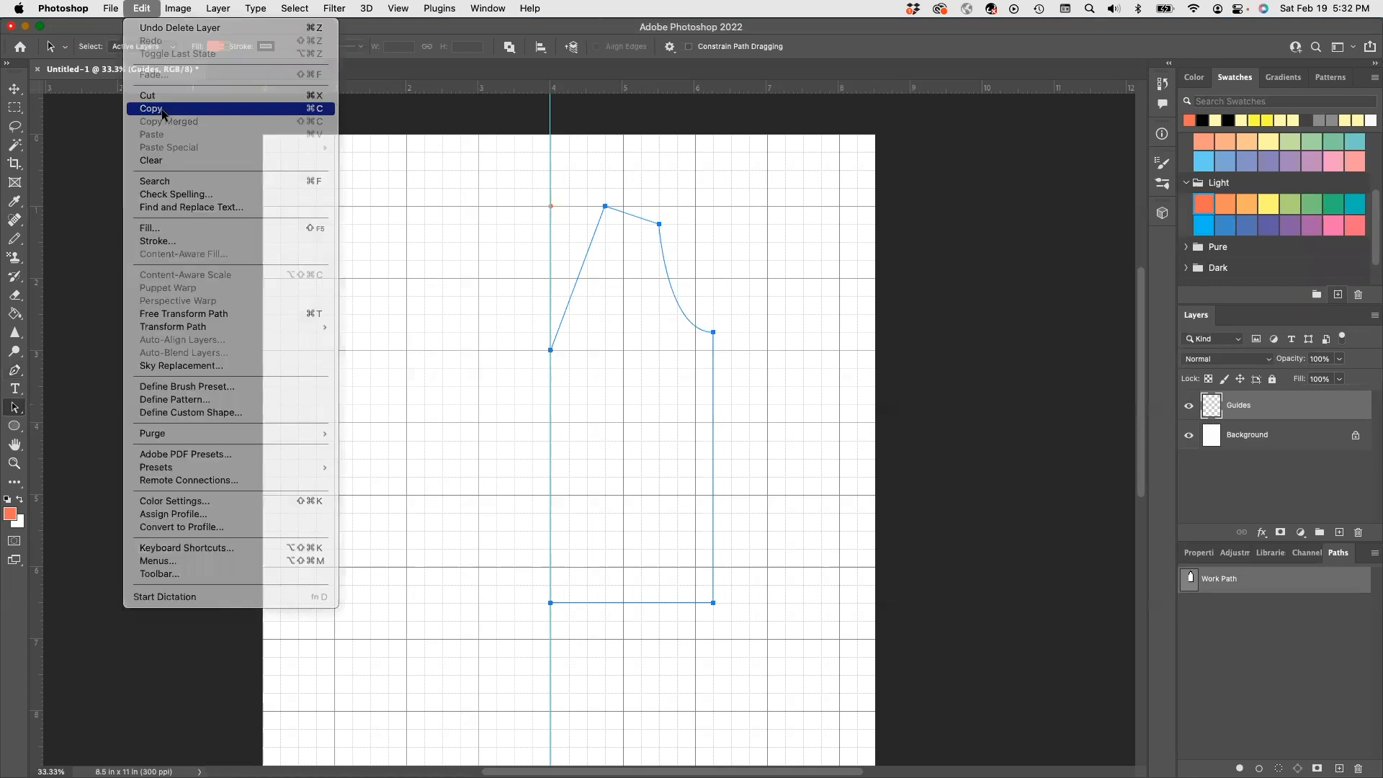
pyautogui.click(145, 8)
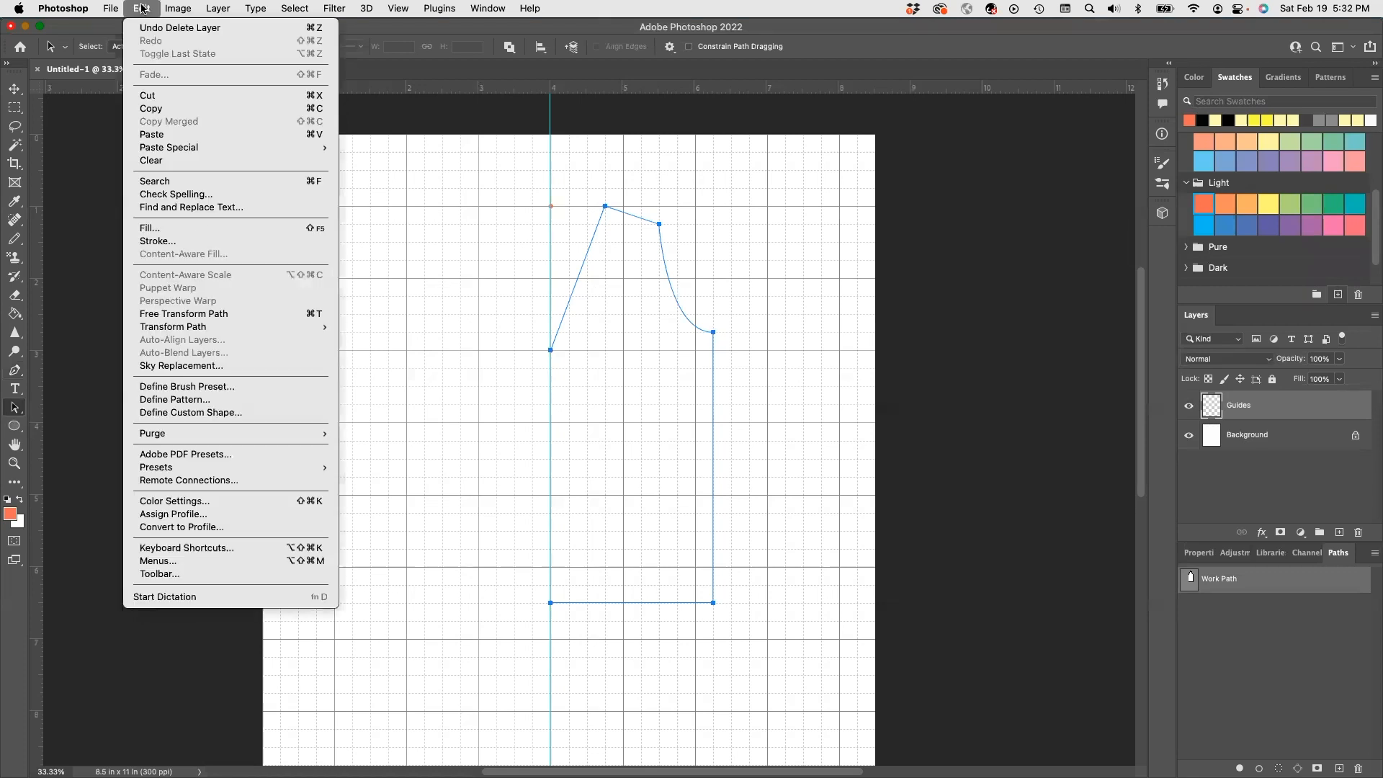
pyautogui.click(198, 135)
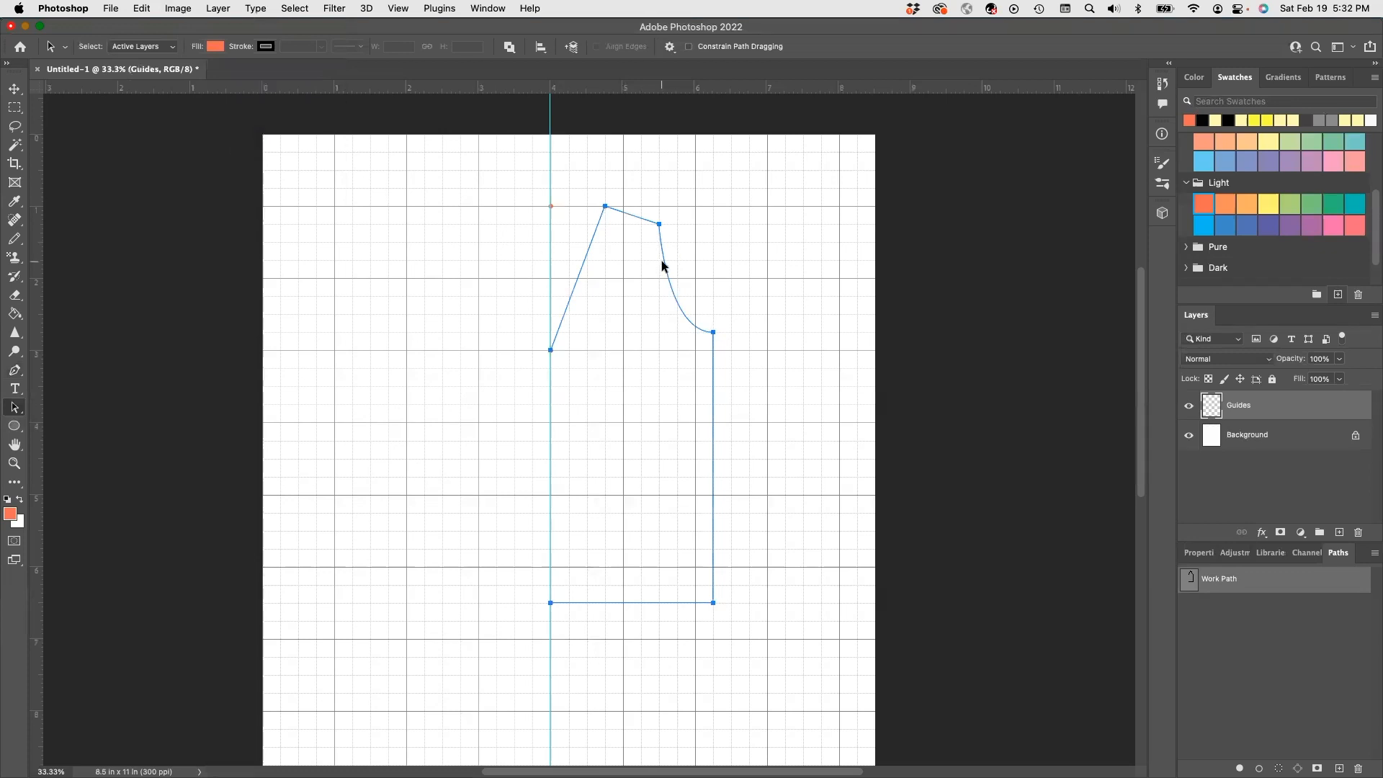
pyautogui.moveTo(663, 264); pyautogui.dragTo(499, 276)
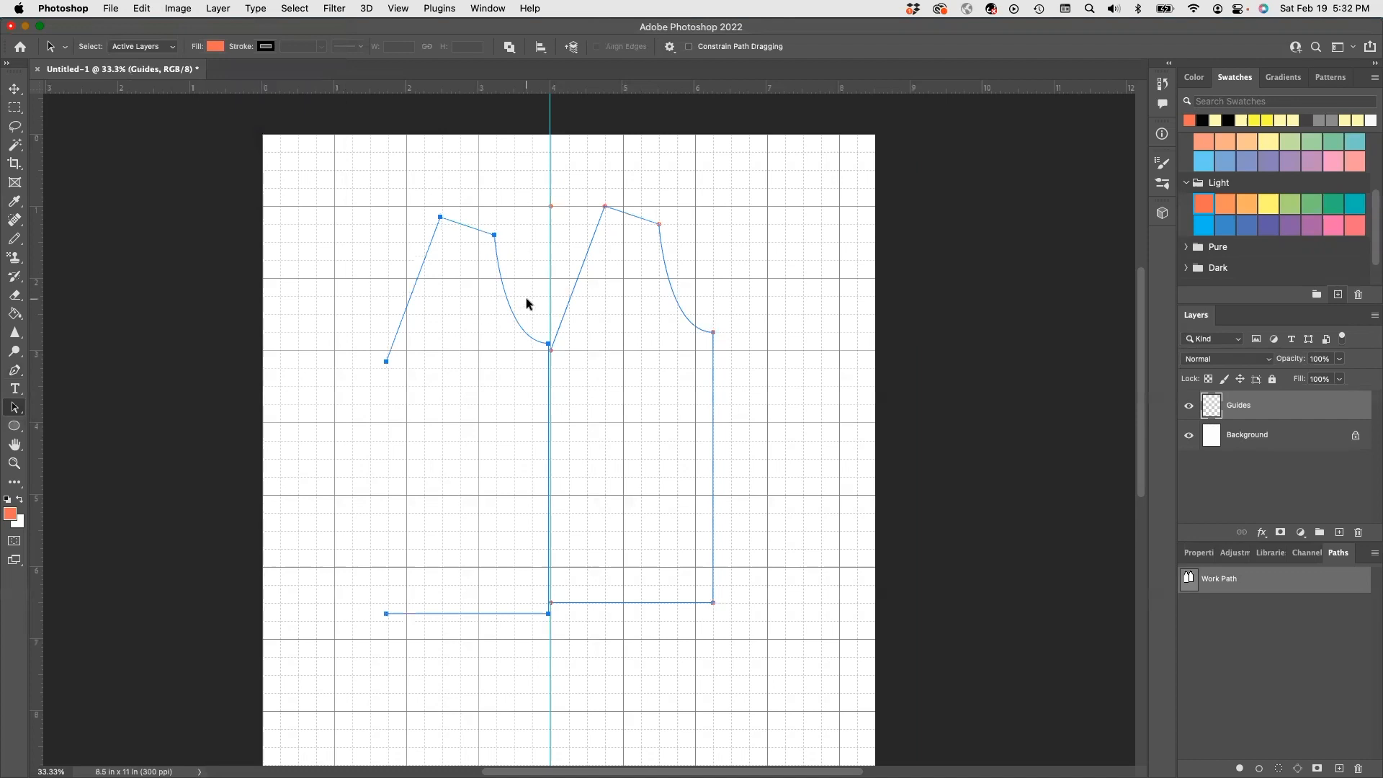
# - Flip the pasted half horizontally and nudge it so the V-neck meets at centre
pyautogui.click(143, 9)
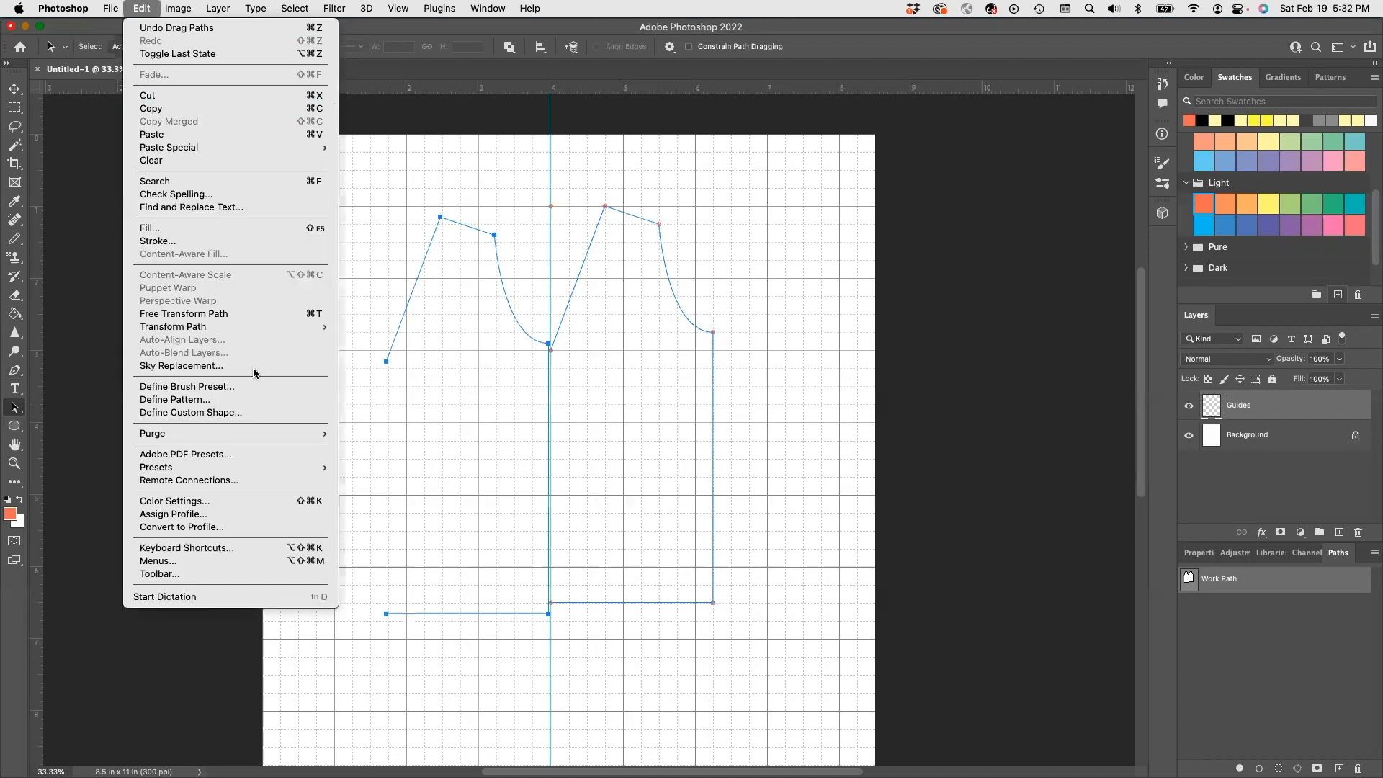
pyautogui.moveTo(233, 333)
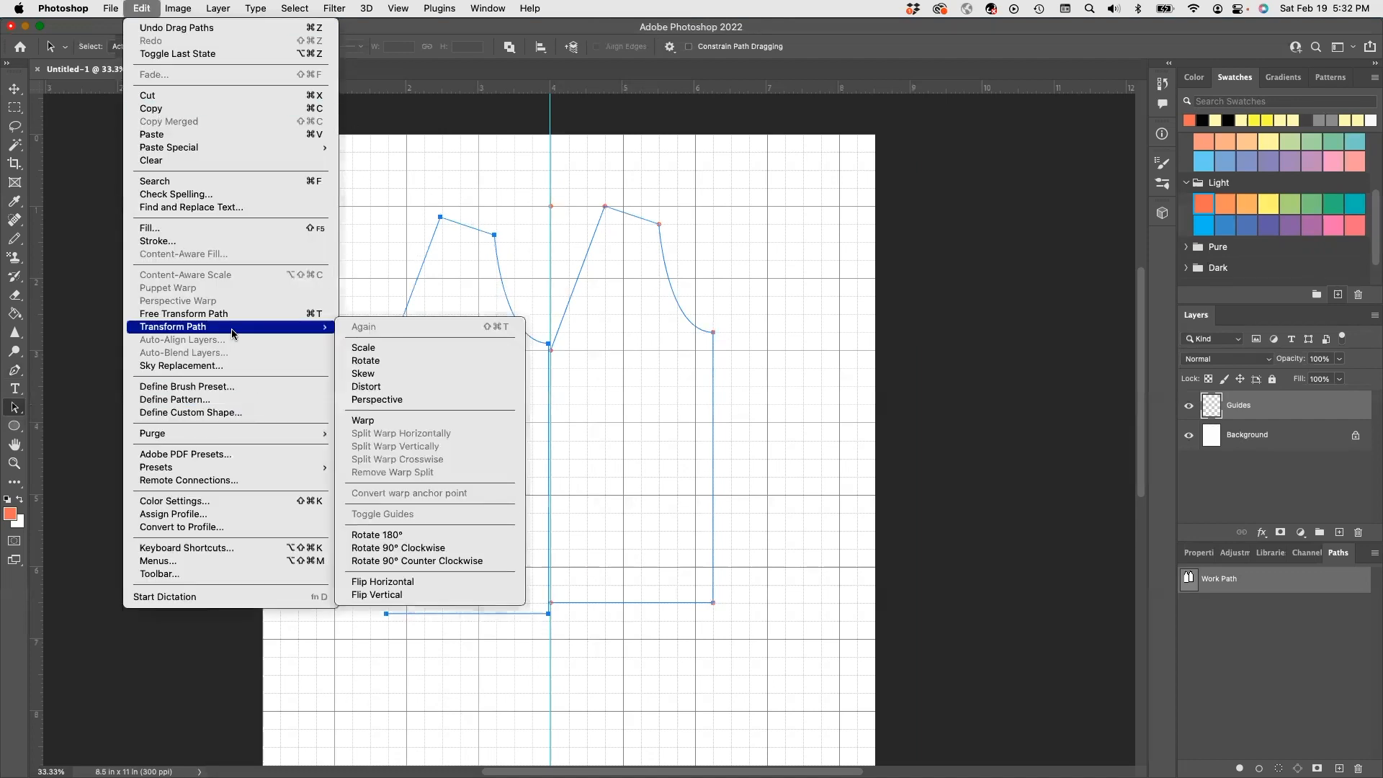
pyautogui.click(393, 581)
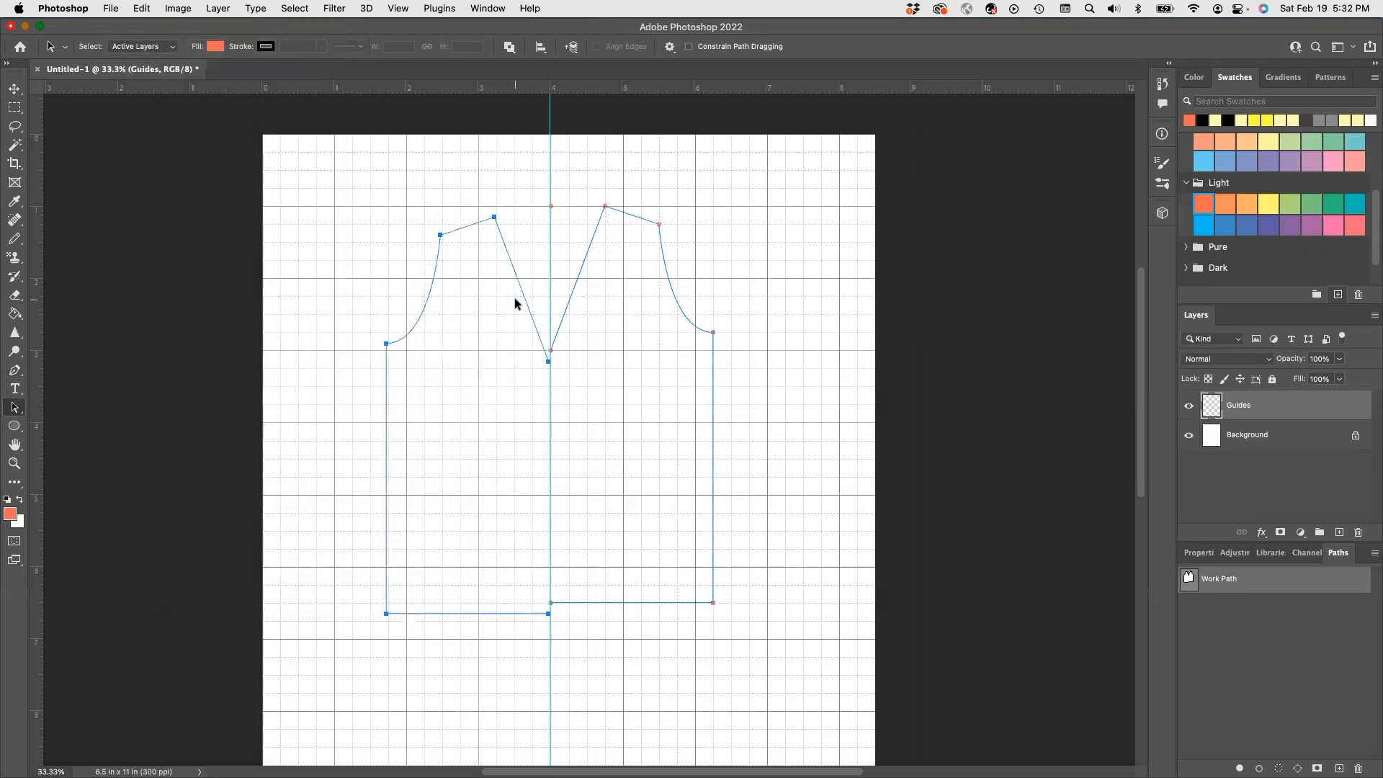
pyautogui.moveTo(520, 290); pyautogui.dragTo(521, 285)
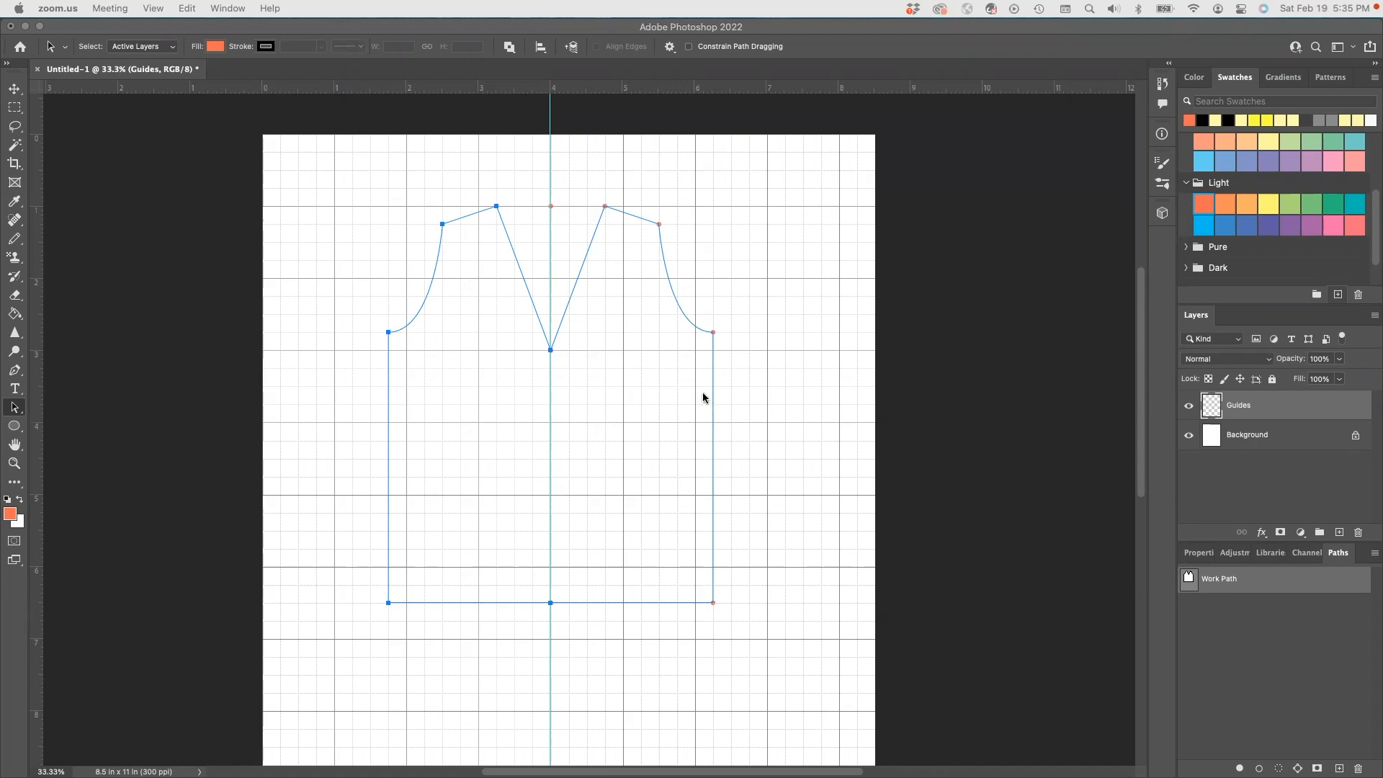
# - After test-loading and deselecting each half, load the full bodice Work Path as a selection
pyautogui.click(644, 225)
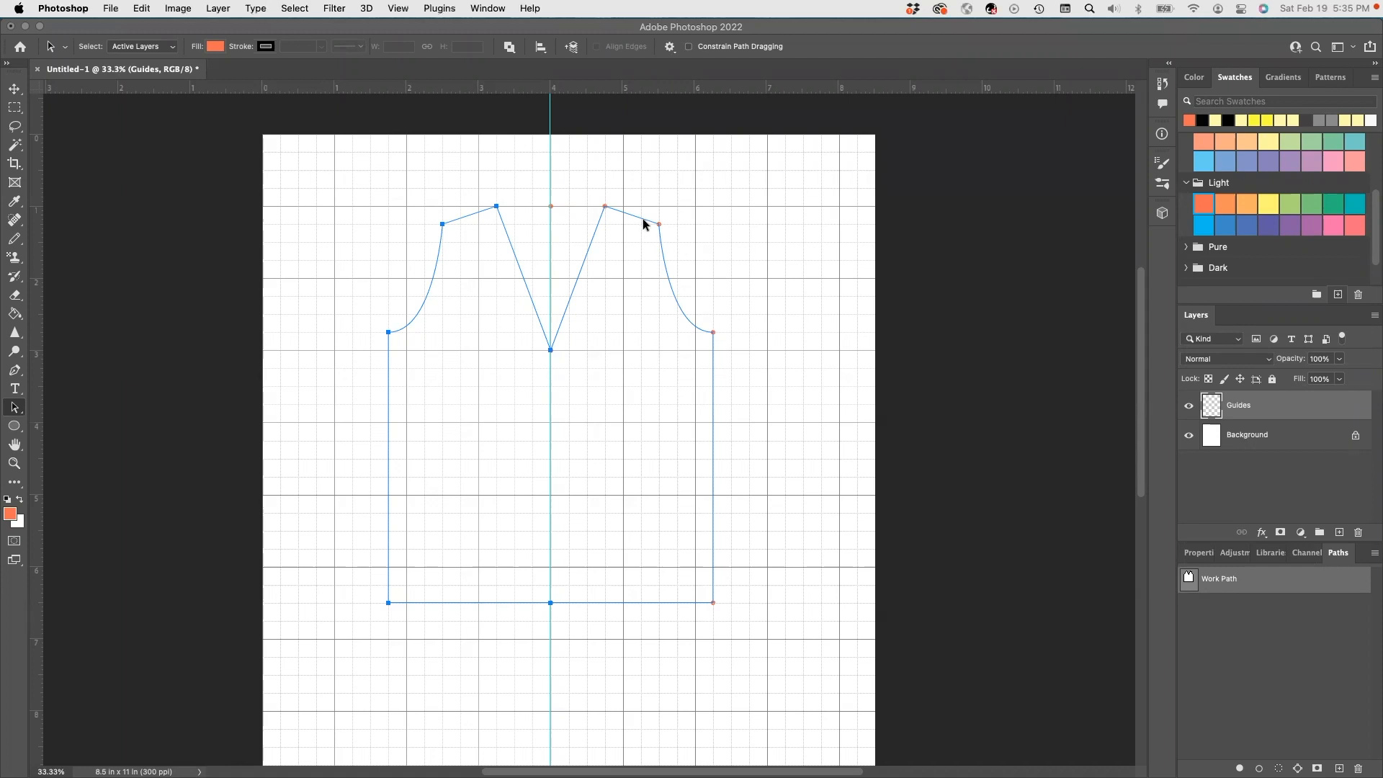
pyautogui.press('super+Return')
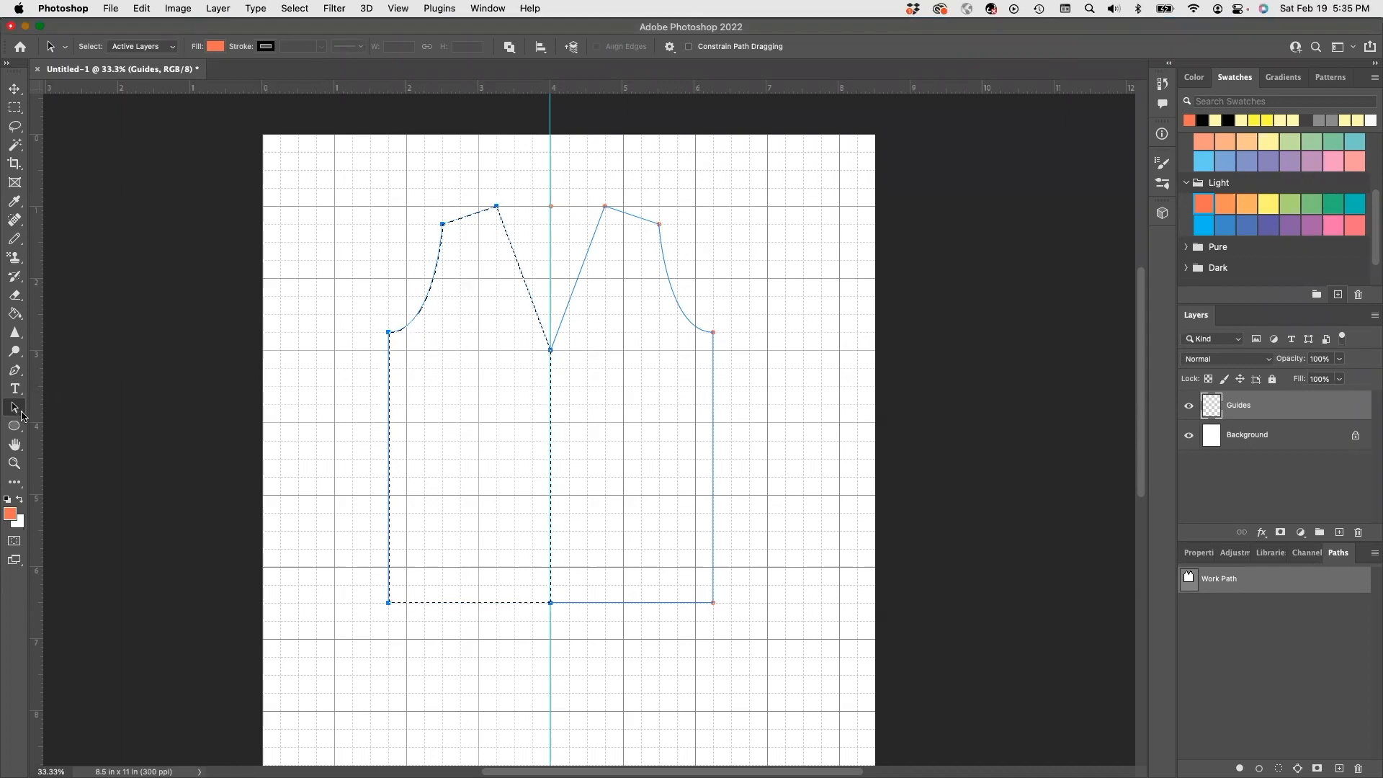
pyautogui.press('super+d')
pyautogui.press('super+Return')
pyautogui.press('super+d')
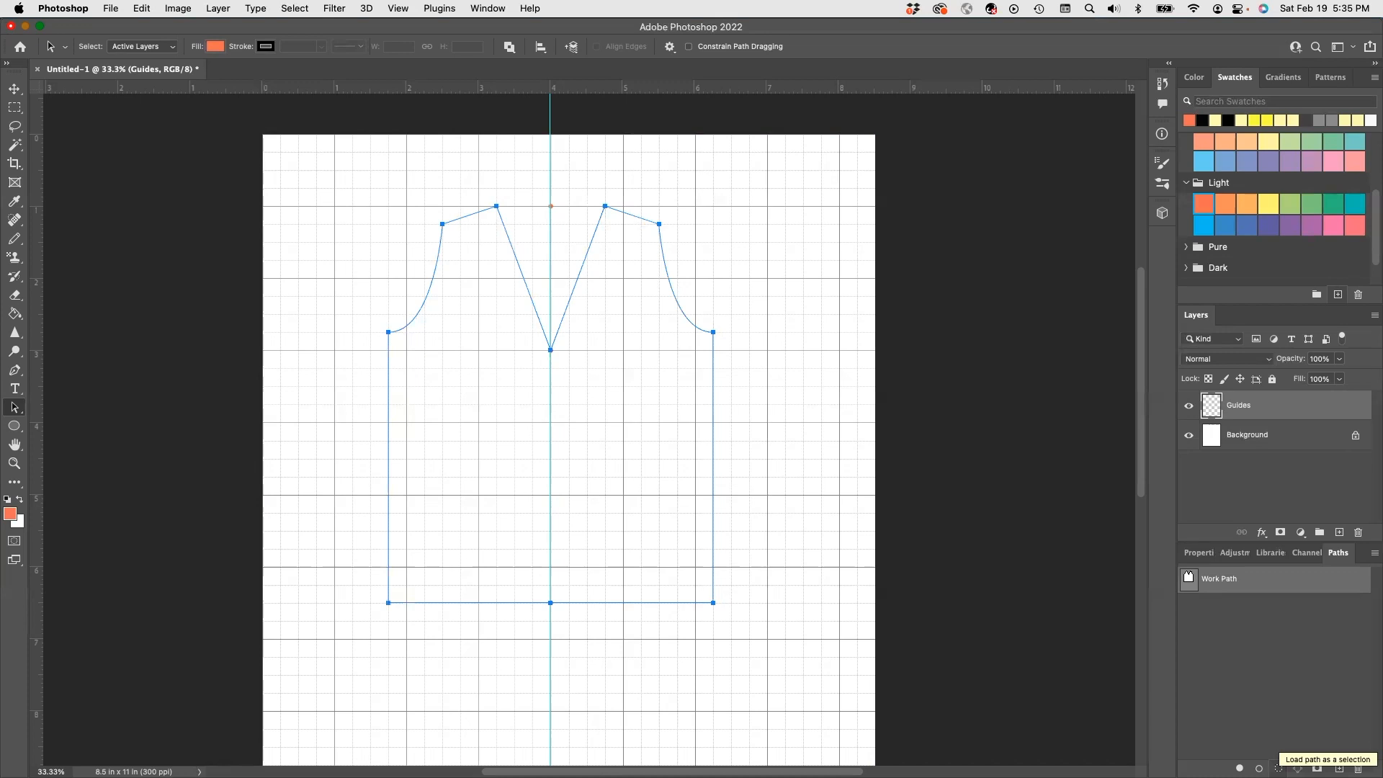
pyautogui.click(1278, 768)
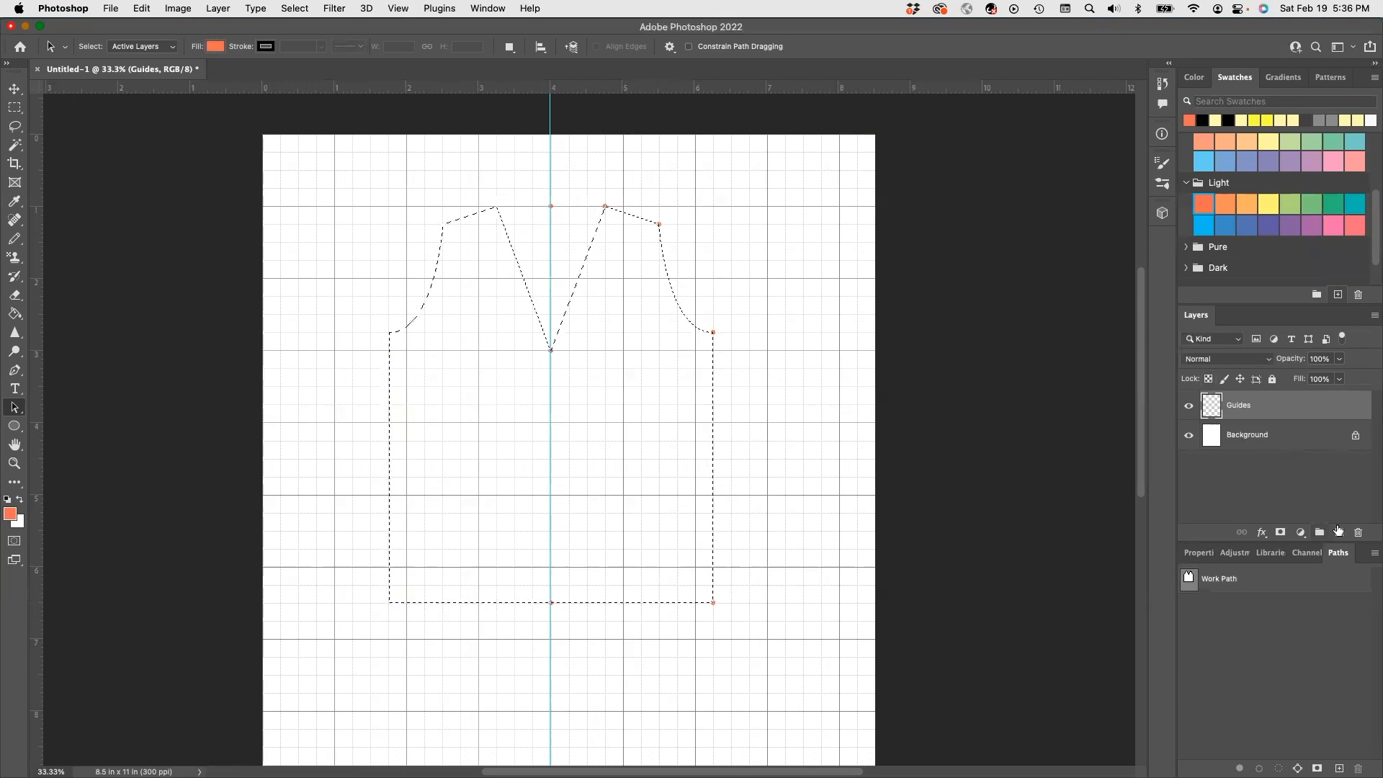
# - Add a new layer and name it Top
pyautogui.click(1337, 532)
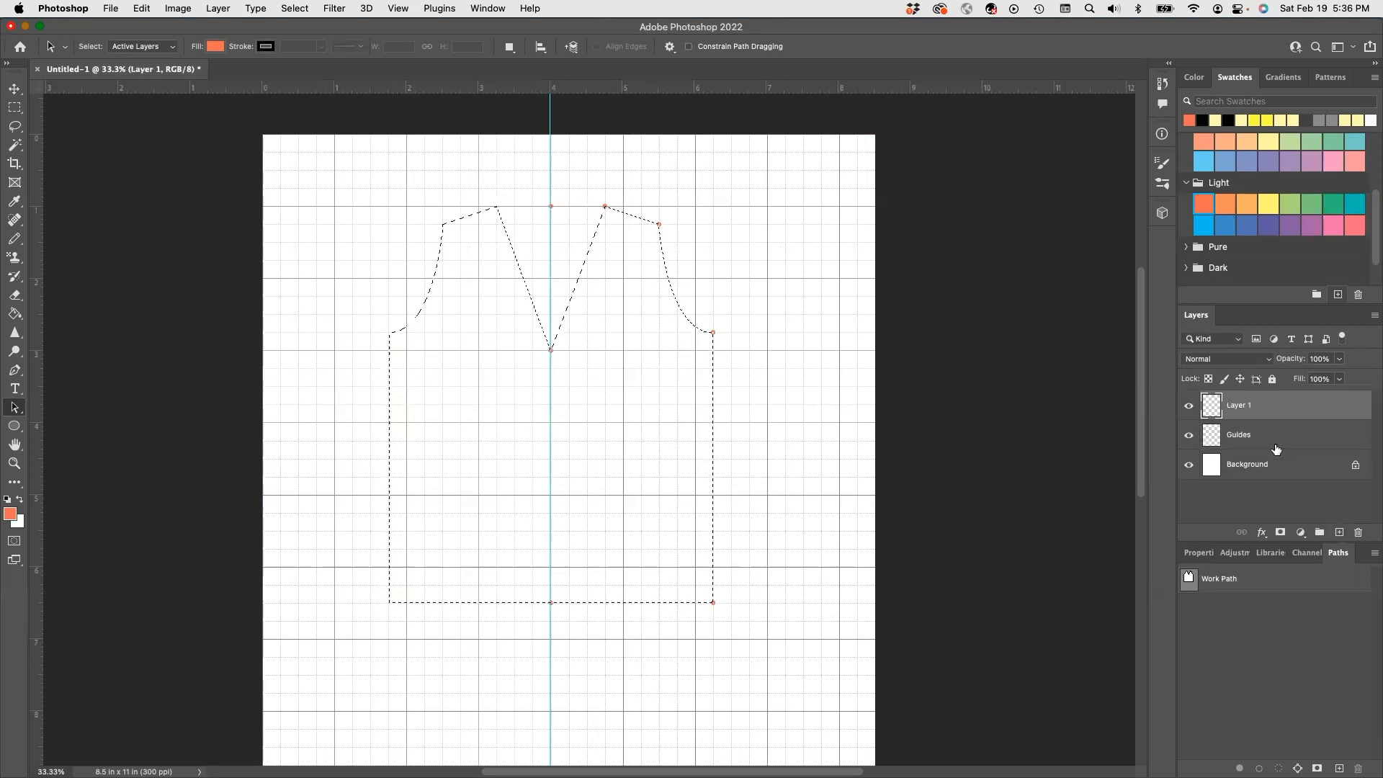
pyautogui.doubleClick(1235, 405)
pyautogui.write('Top')
pyautogui.press('Return')
# - Stroke the bodice selection with a 10 px black line via Edit > Stroke
pyautogui.click(148, 8)
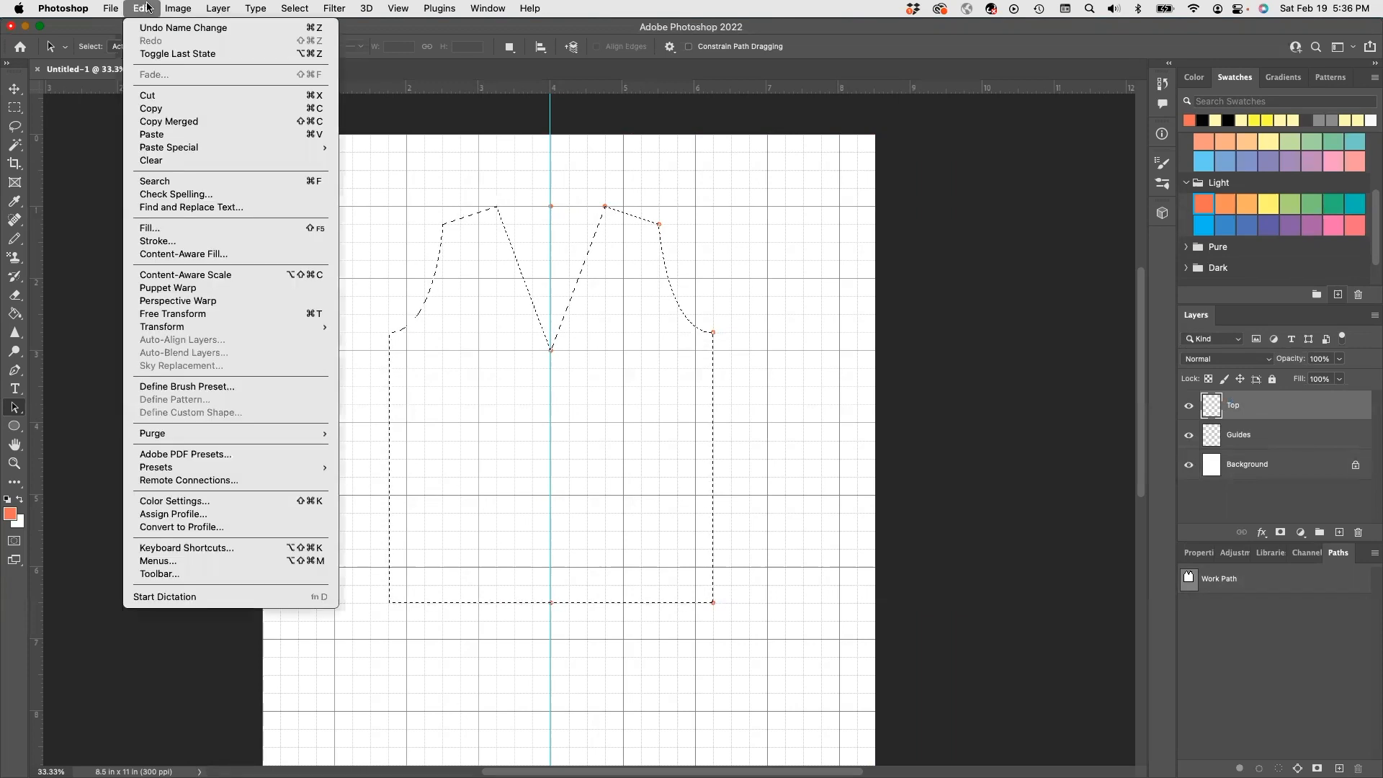
pyautogui.click(211, 242)
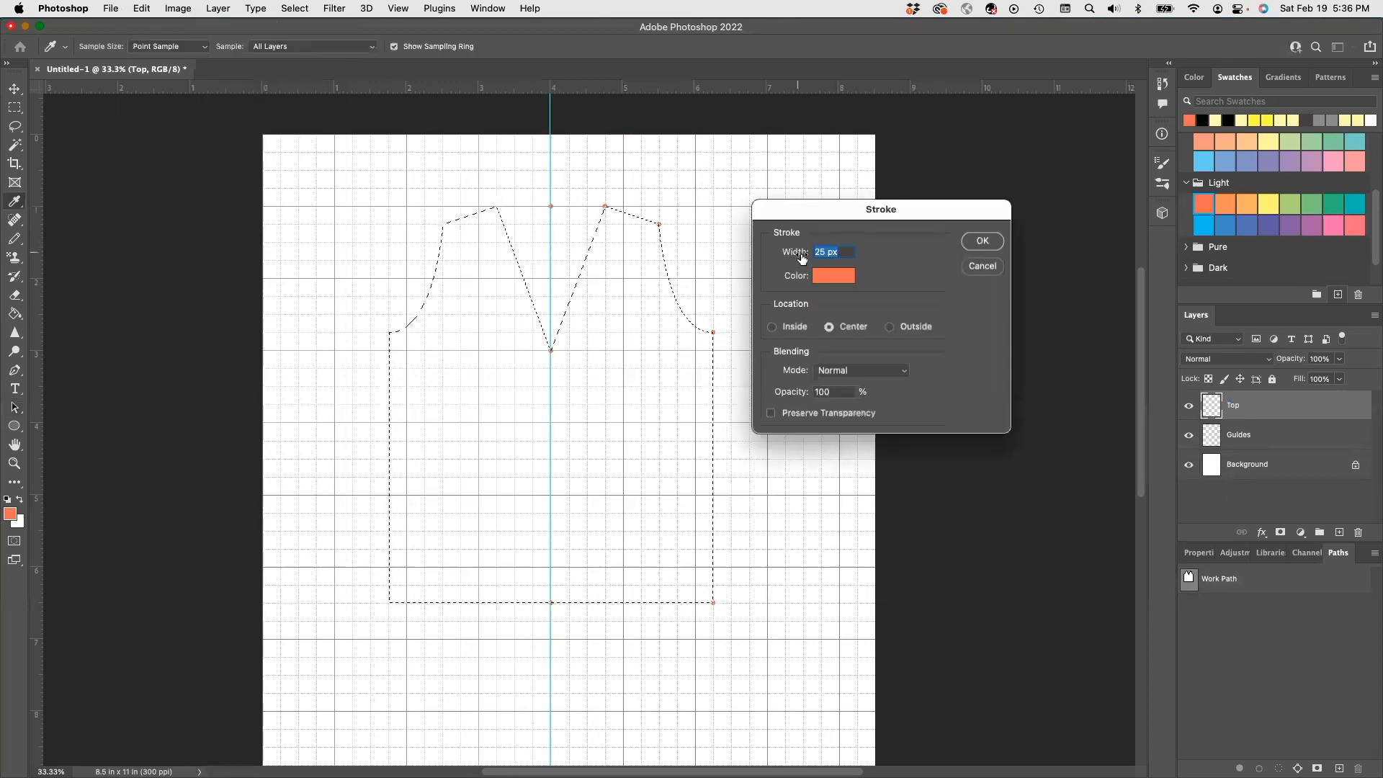
pyautogui.write('10')
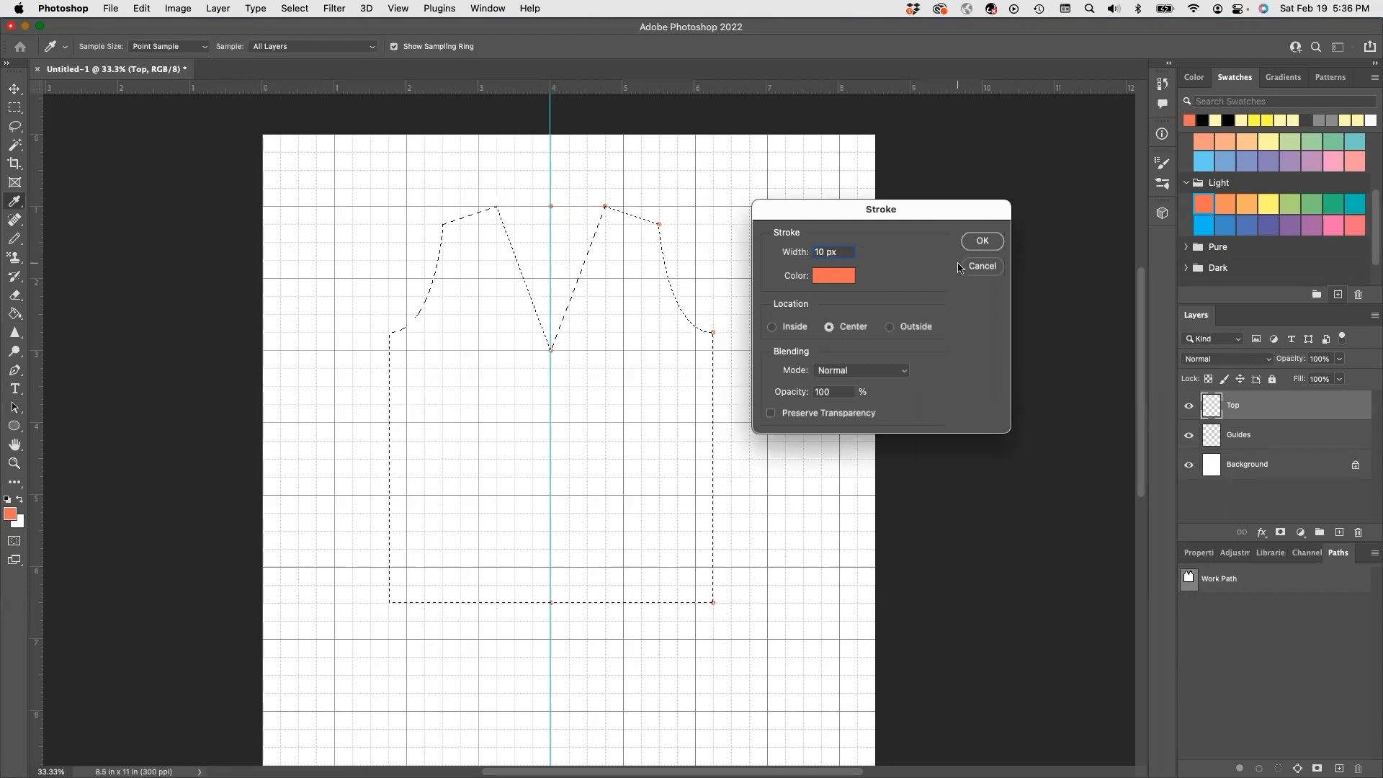
pyautogui.click(848, 278)
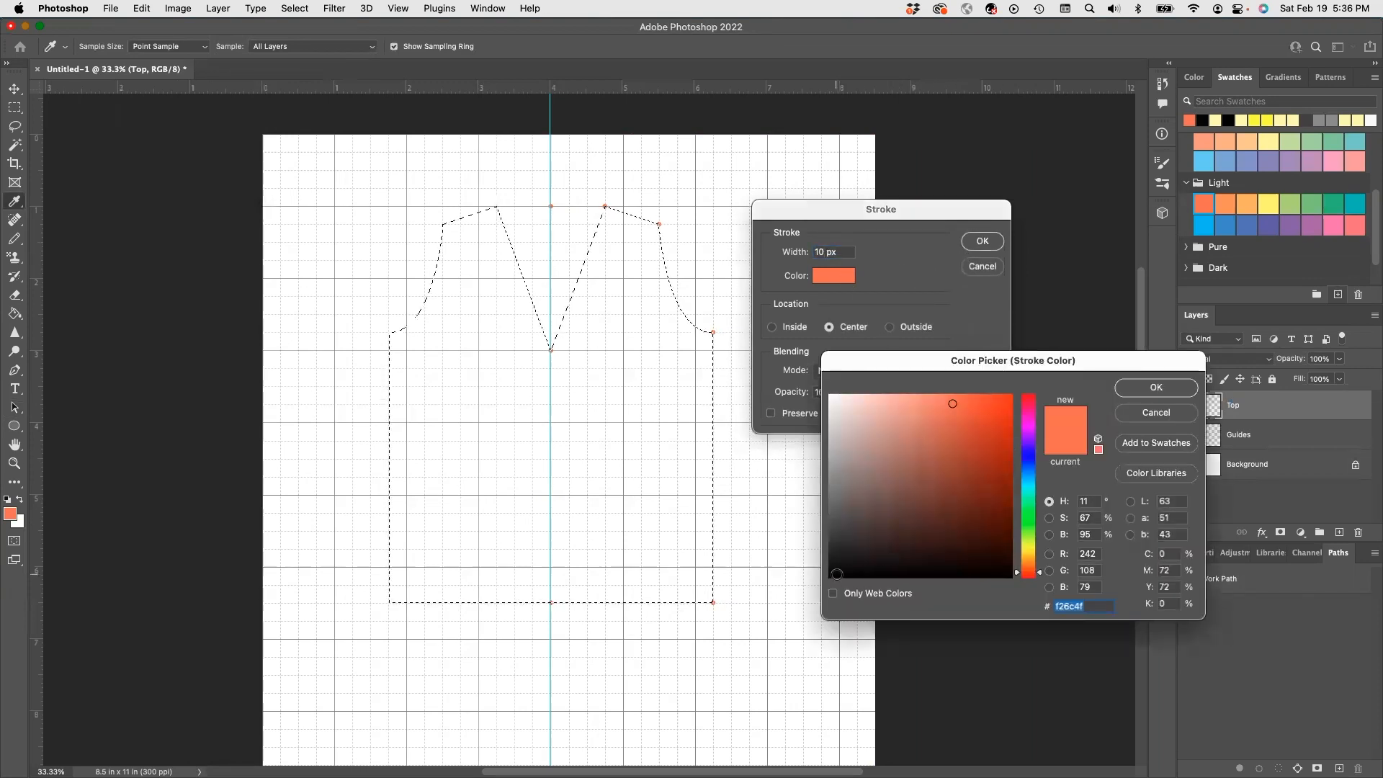
pyautogui.click(836, 574)
pyautogui.click(1167, 390)
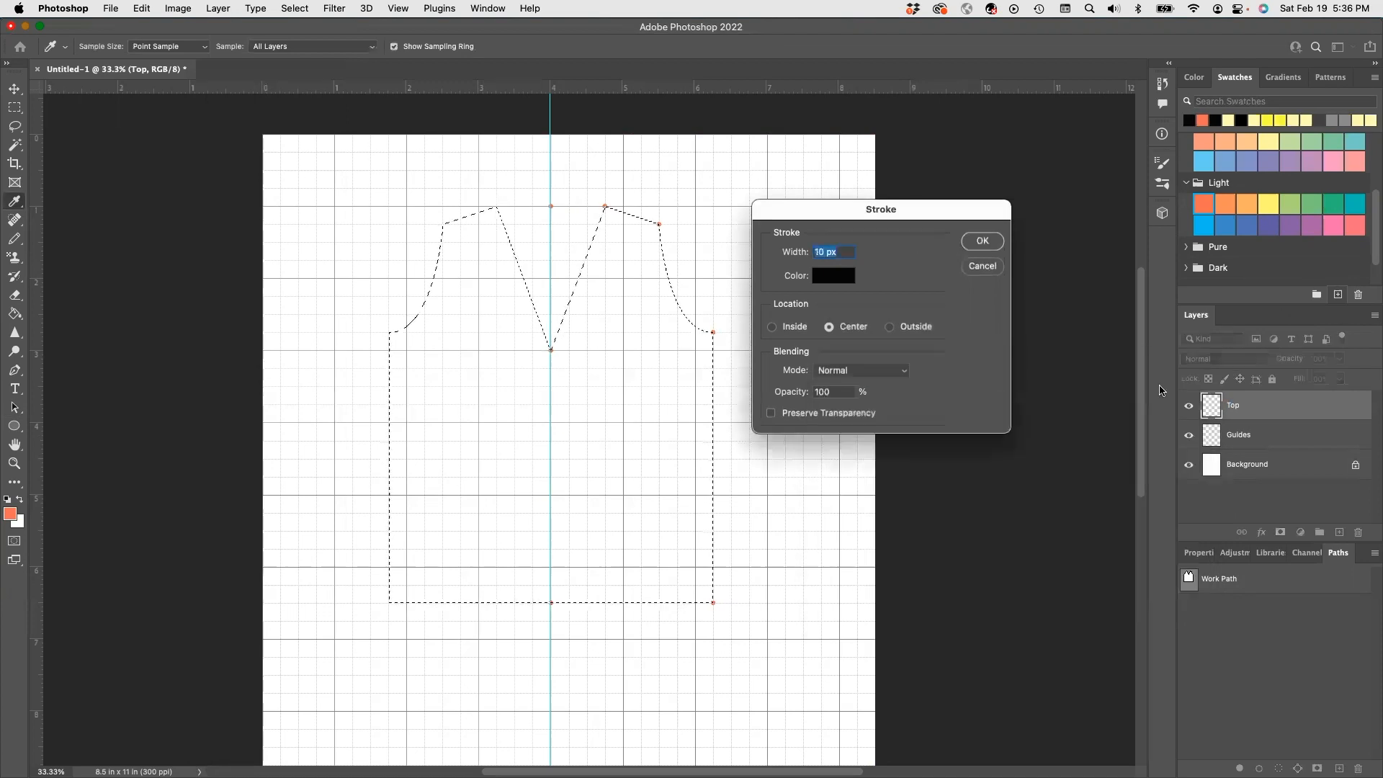
pyautogui.click(980, 242)
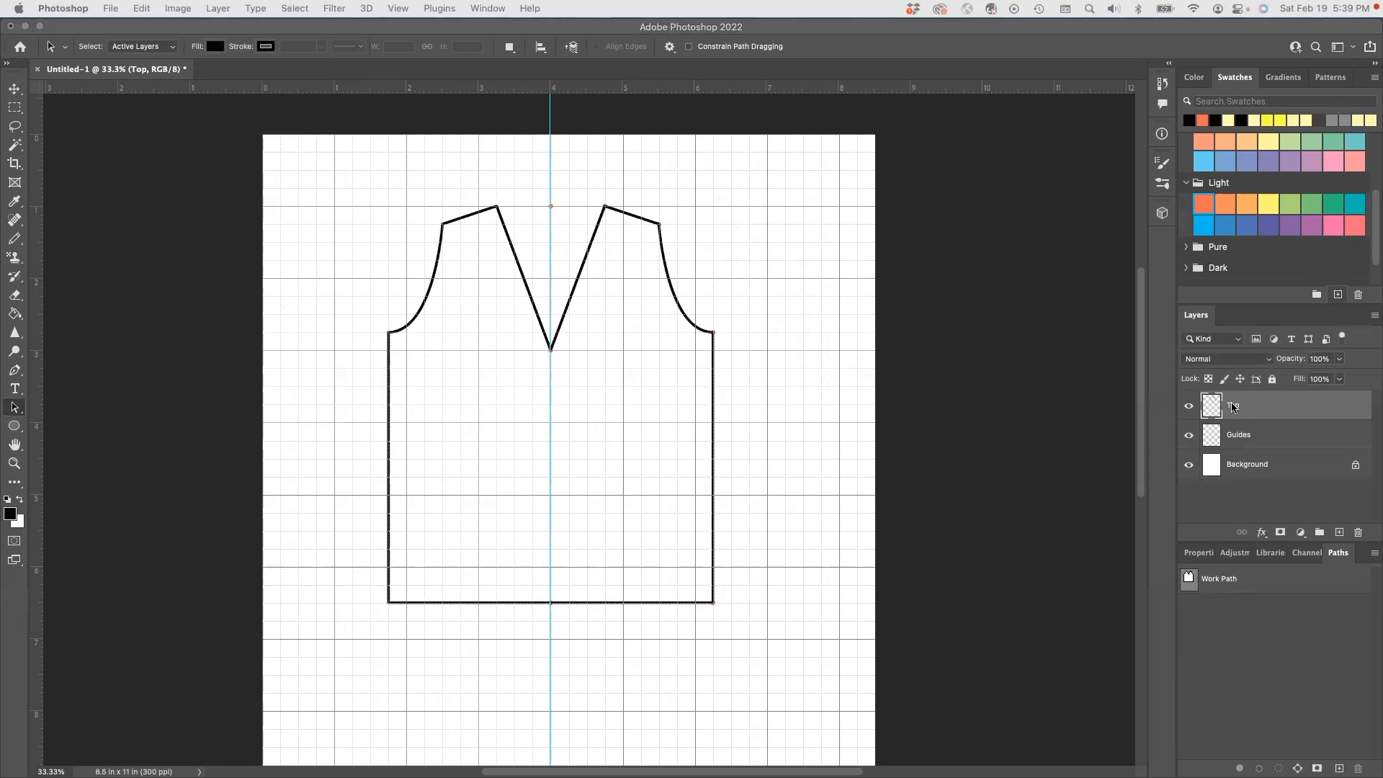
# - Fill the inside of the bodice with mauve using the Paint Bucket, then deselect
pyautogui.click(1237, 404)
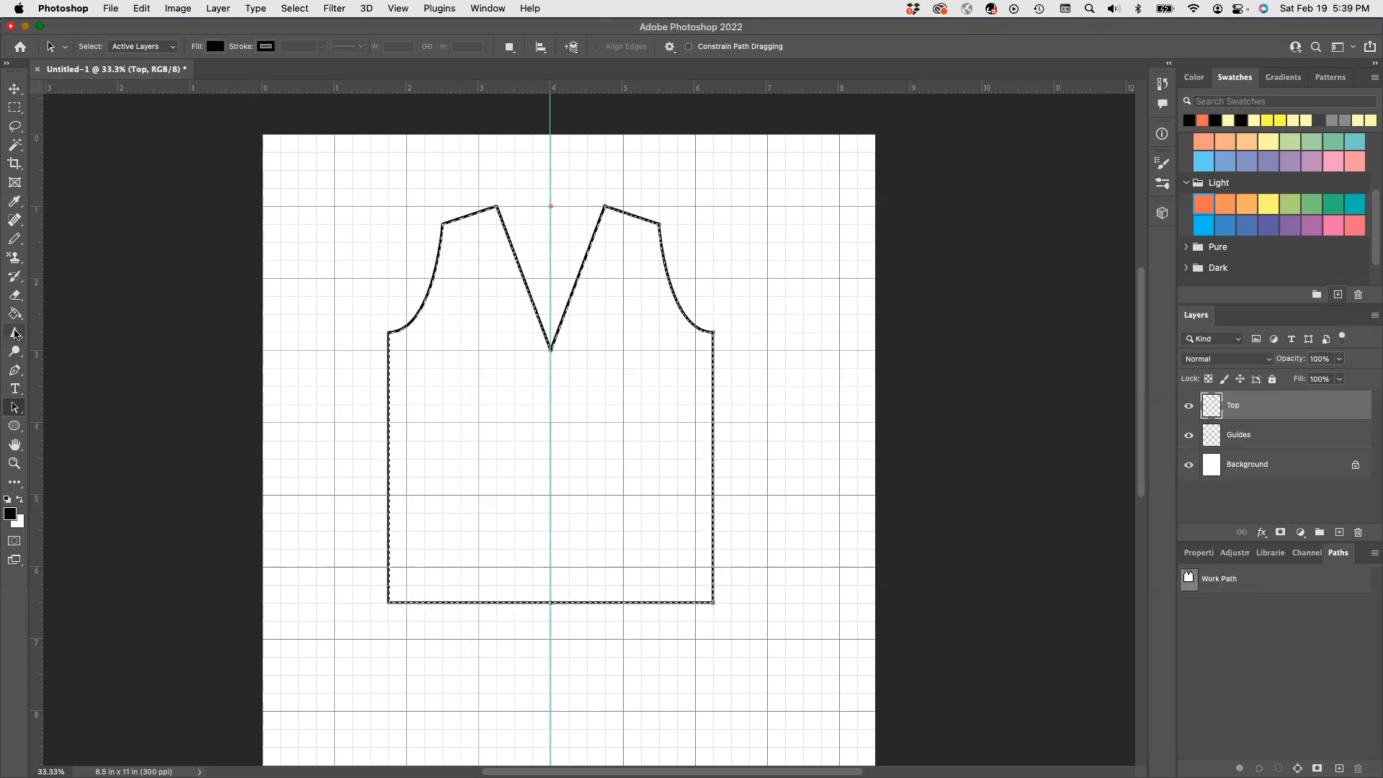
pyautogui.click(14, 314)
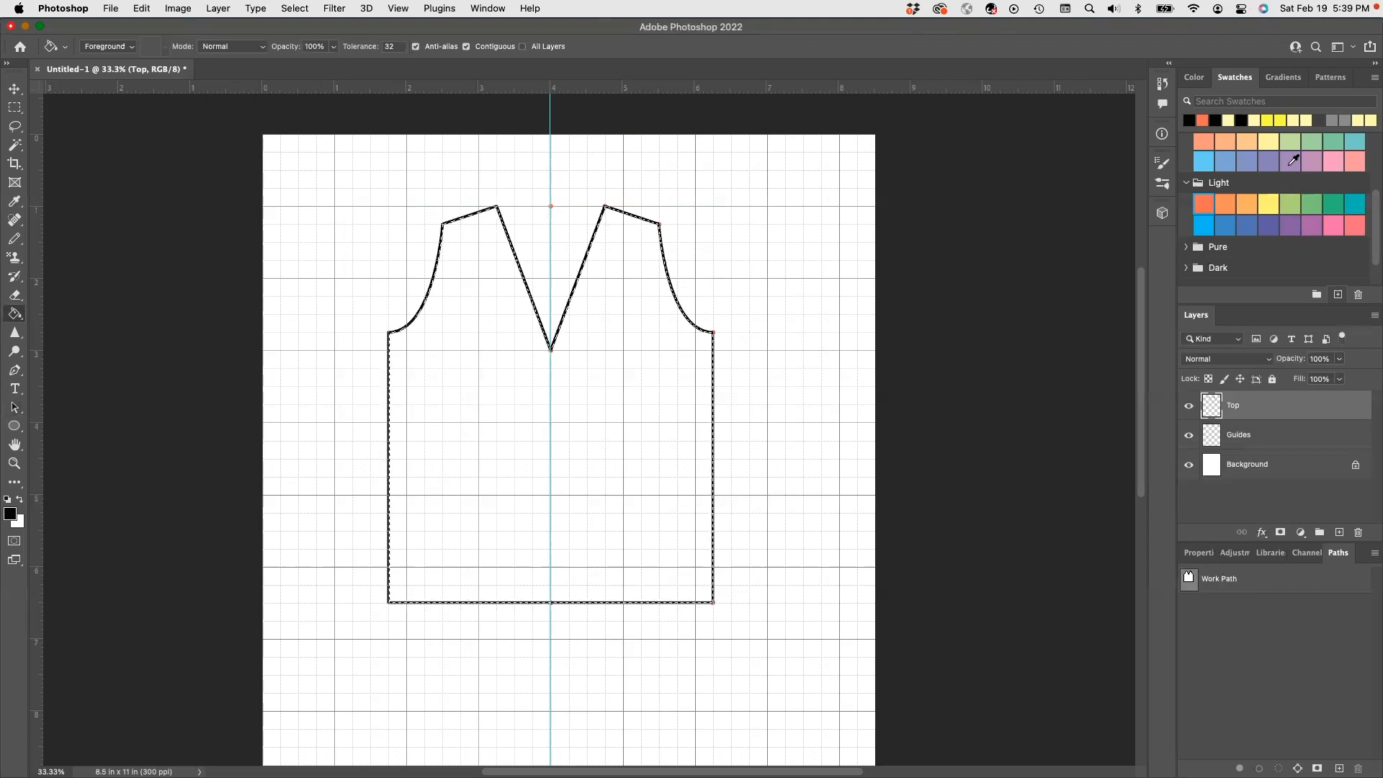
pyautogui.click(1318, 157)
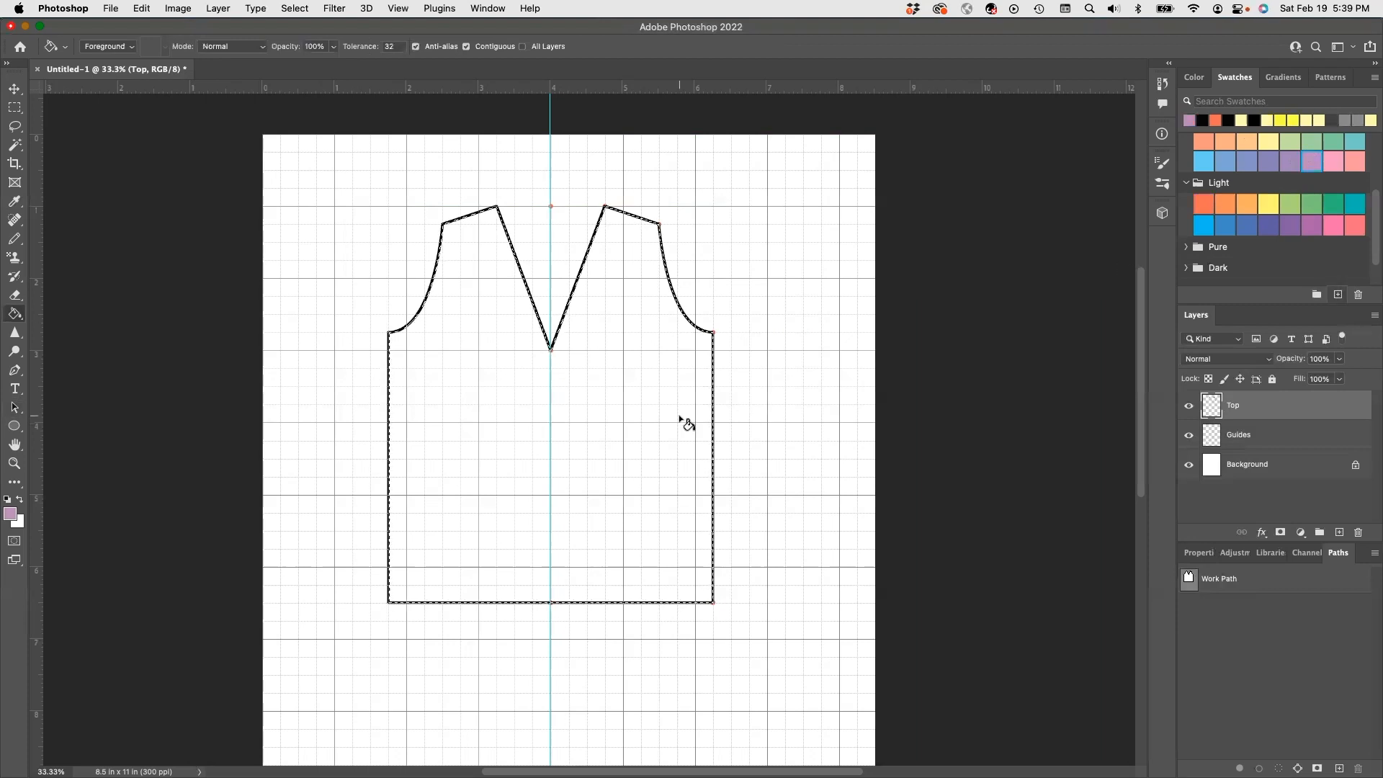
pyautogui.click(537, 432)
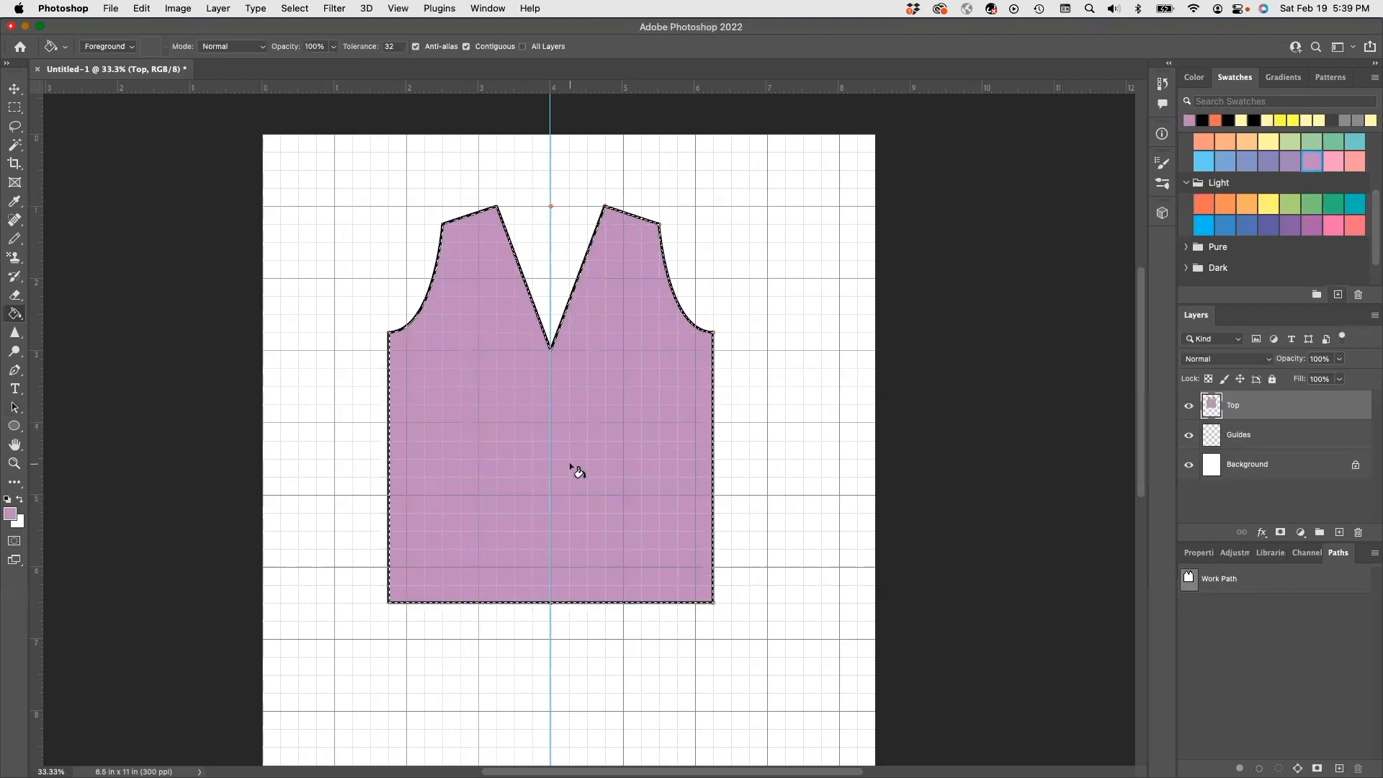
pyautogui.press('cmd+d')
# - Free-transform the mauve bodice down to about 49.6% of its size
pyautogui.click(14, 91)
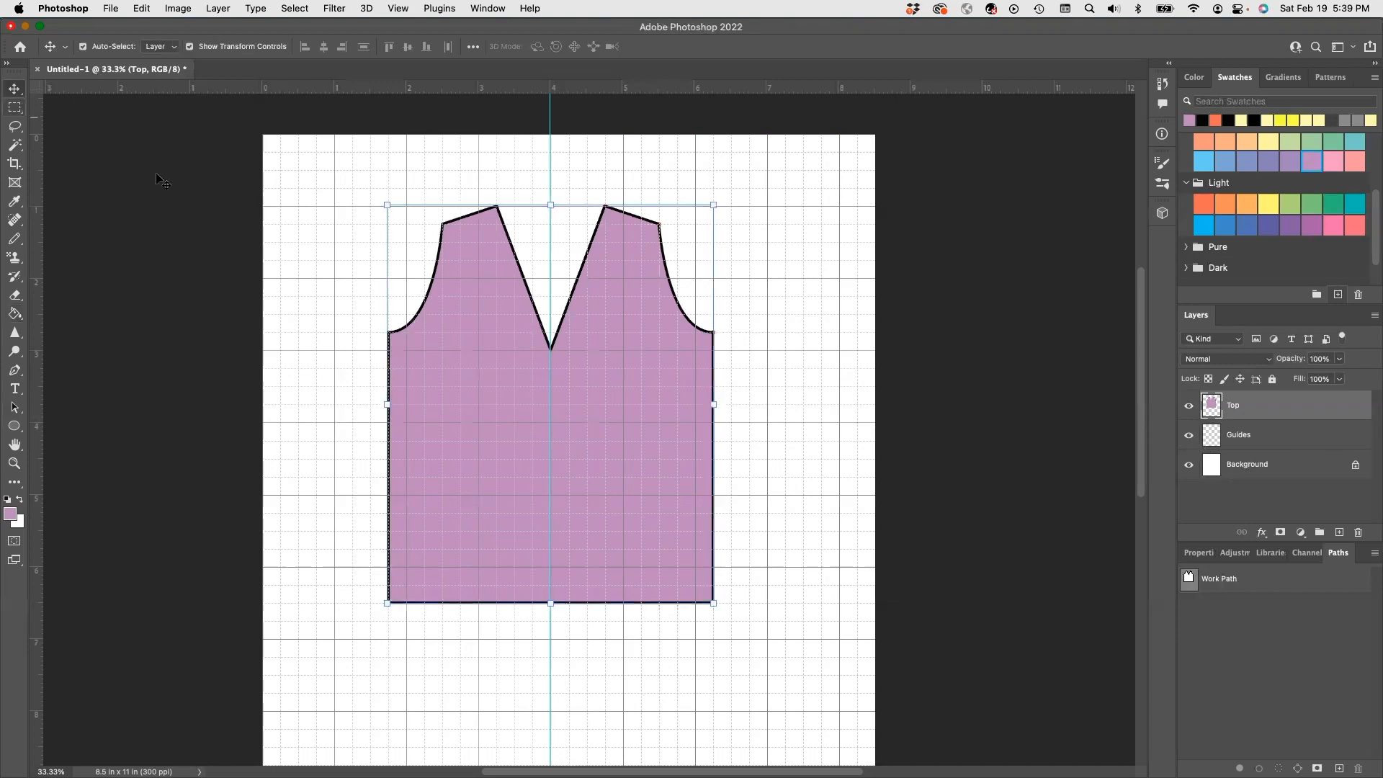
pyautogui.click(385, 206)
pyautogui.moveTo(388, 206); pyautogui.dragTo(428, 255)
pyautogui.moveTo(432, 430); pyautogui.dragTo(462, 430)
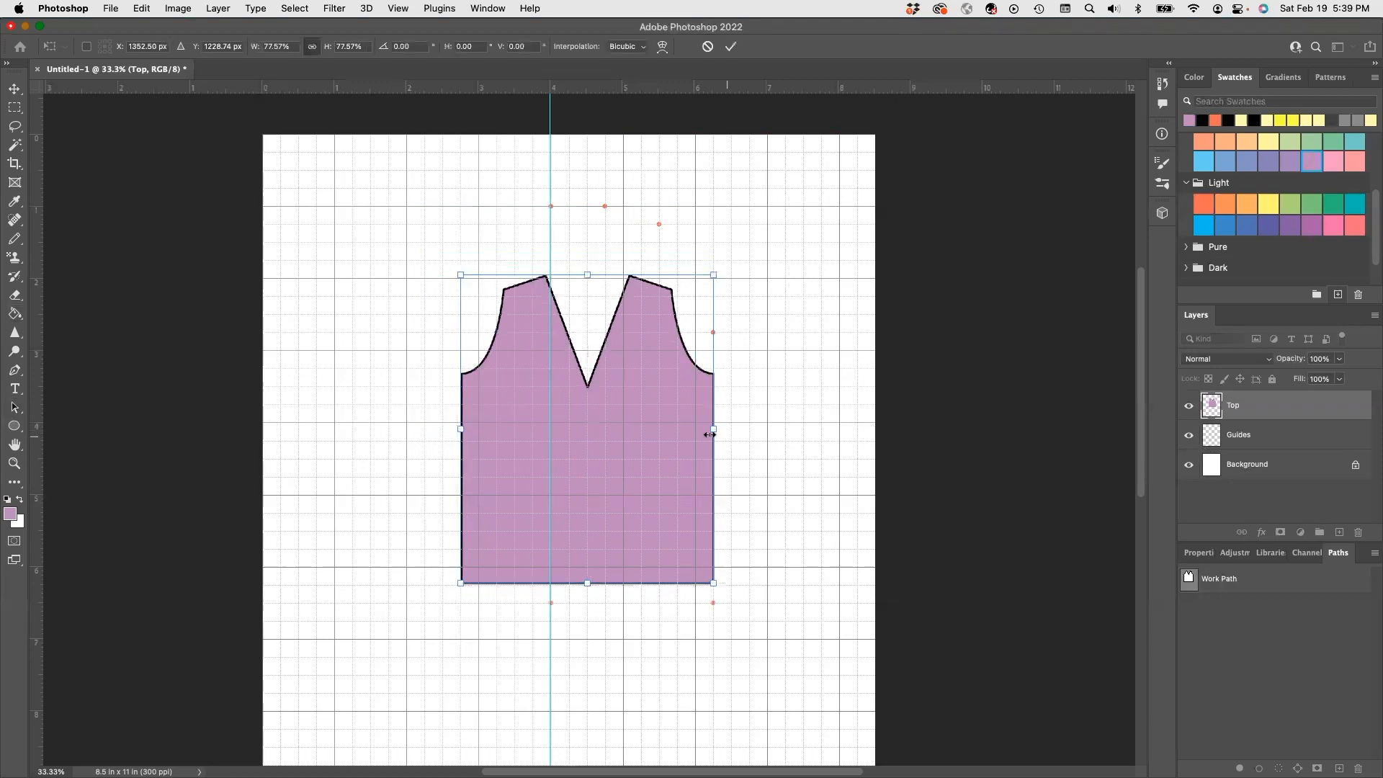
pyautogui.moveTo(712, 432); pyautogui.dragTo(659, 439)
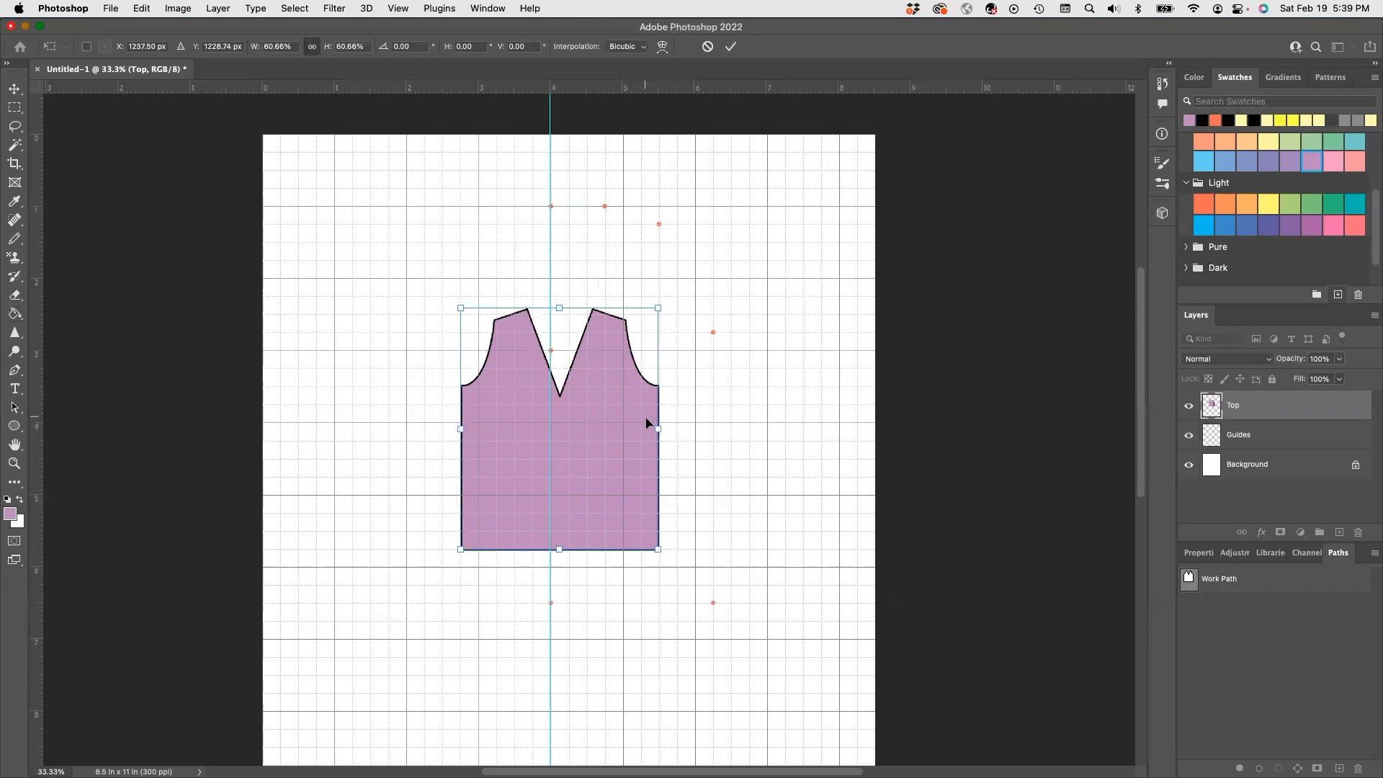
pyautogui.moveTo(658, 426); pyautogui.dragTo(623, 428)
# - Move the shrunken bodice up toward the top of the page, centre it, and hide the Guides layer
pyautogui.moveTo(544, 463); pyautogui.dragTo(551, 340)
pyautogui.click(1189, 435)
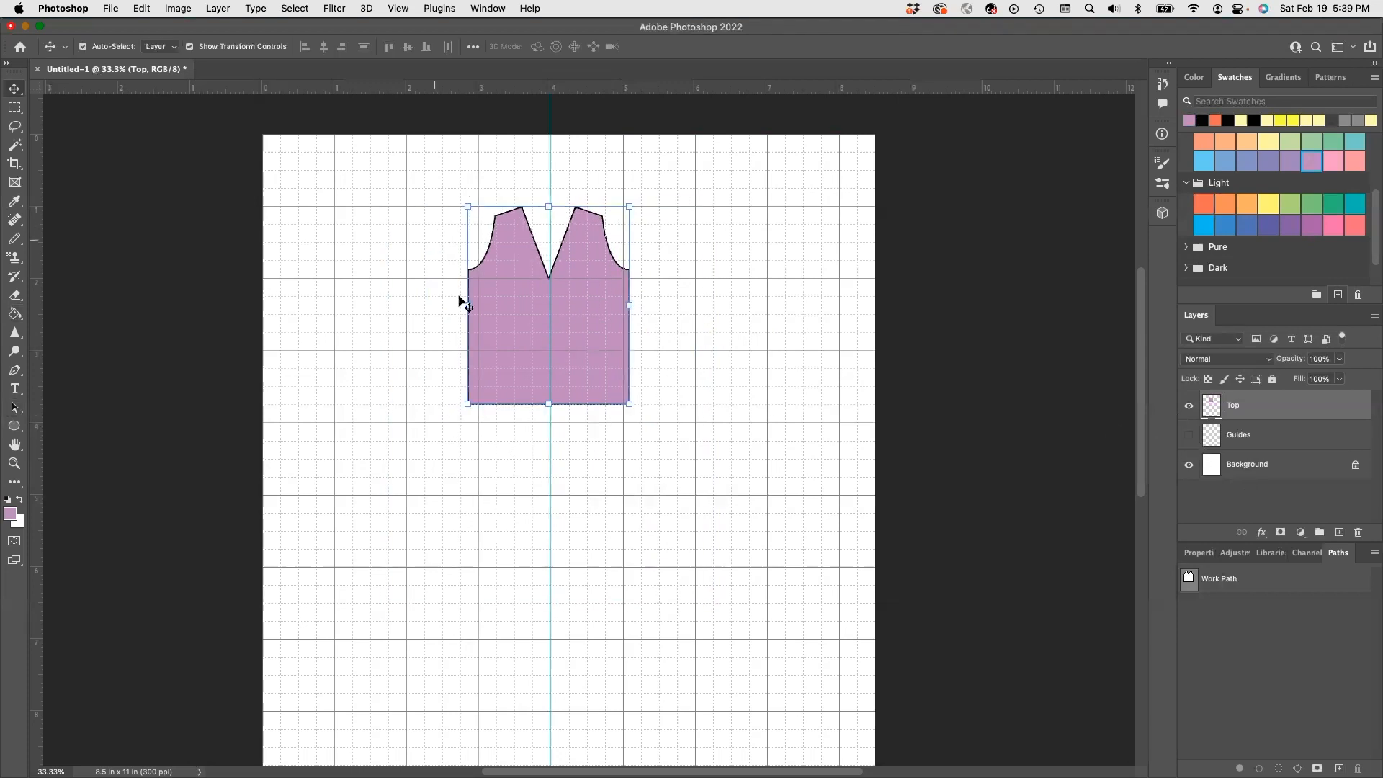
pyautogui.moveTo(542, 341); pyautogui.dragTo(546, 336)
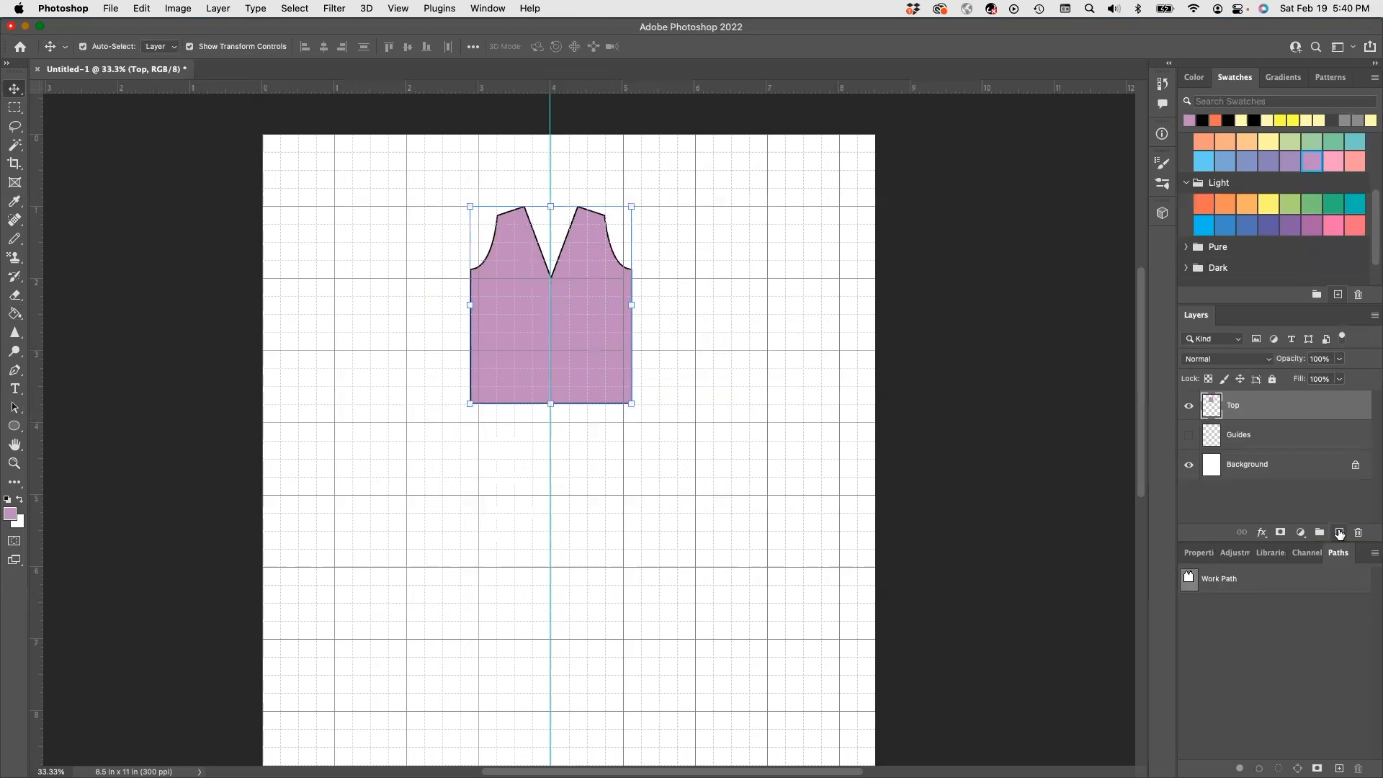
pyautogui.click(1339, 532)
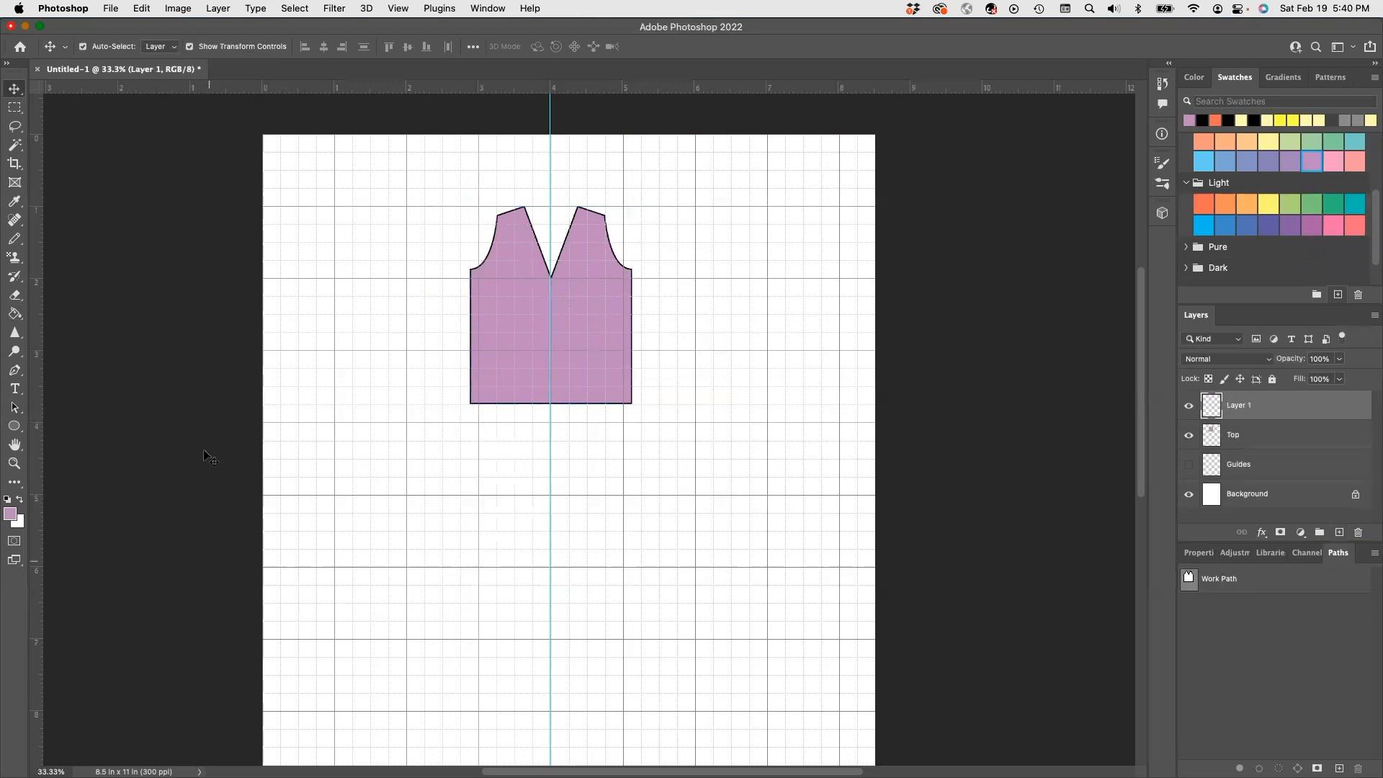
# - Draw a closed four-point trapezoid skirt outline with the Pen tool just below the bodice
pyautogui.click(13, 373)
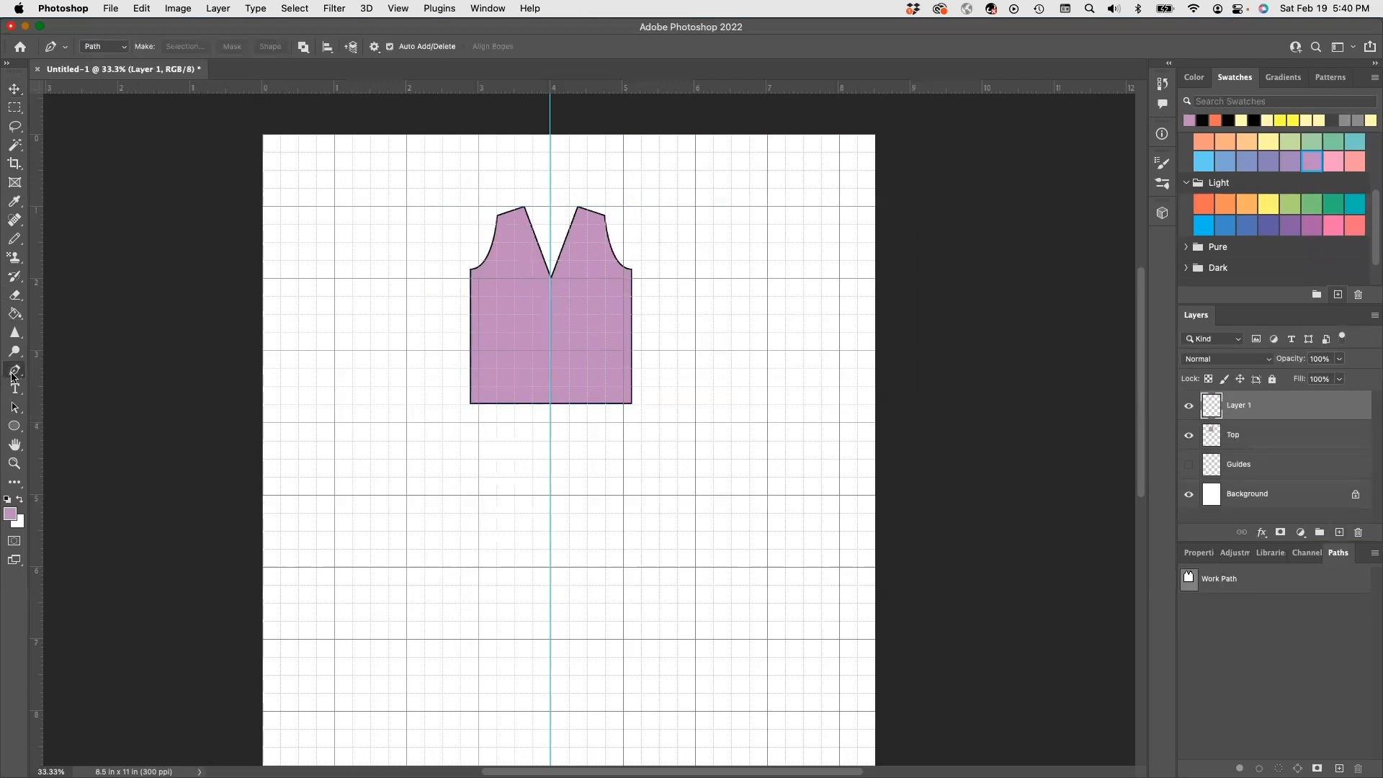
pyautogui.click(478, 439)
pyautogui.click(623, 440)
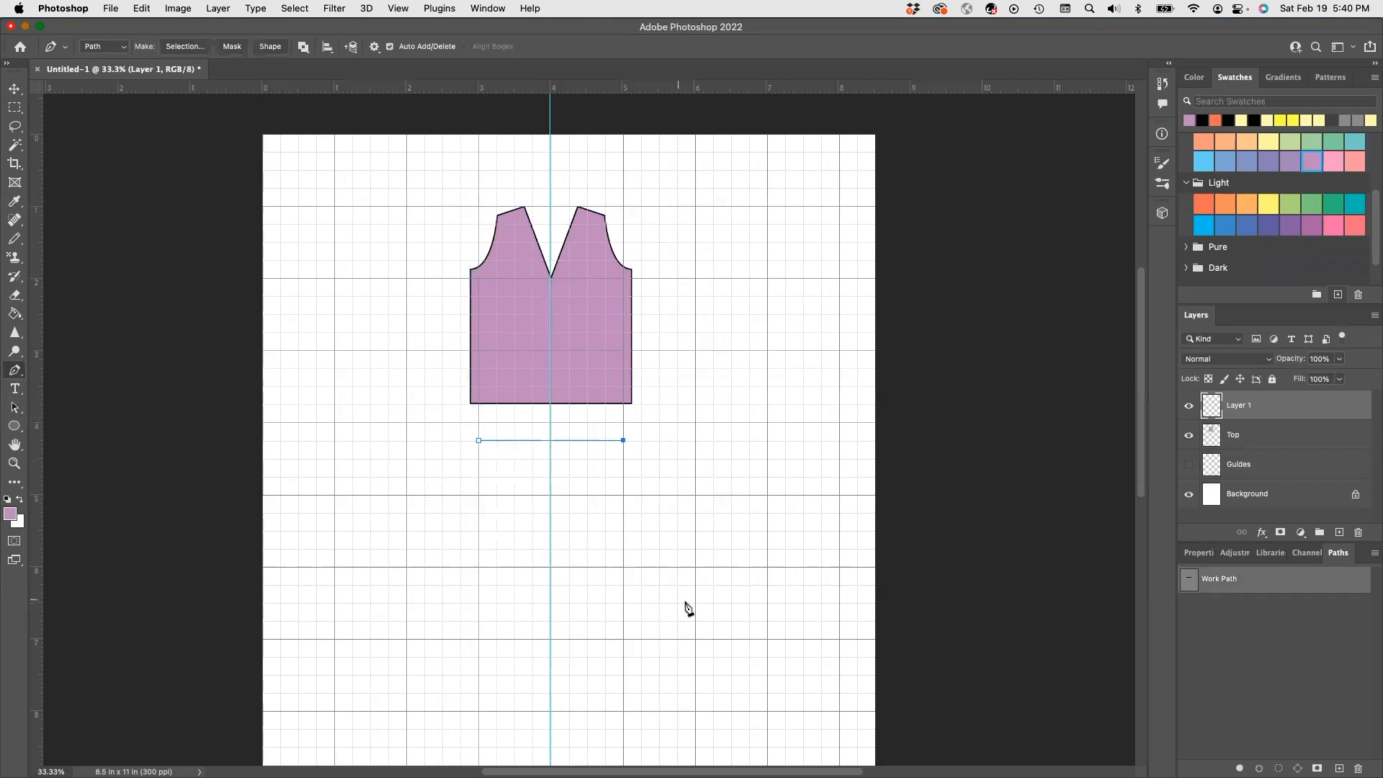
pyautogui.click(677, 566)
pyautogui.click(424, 567)
pyautogui.click(479, 440)
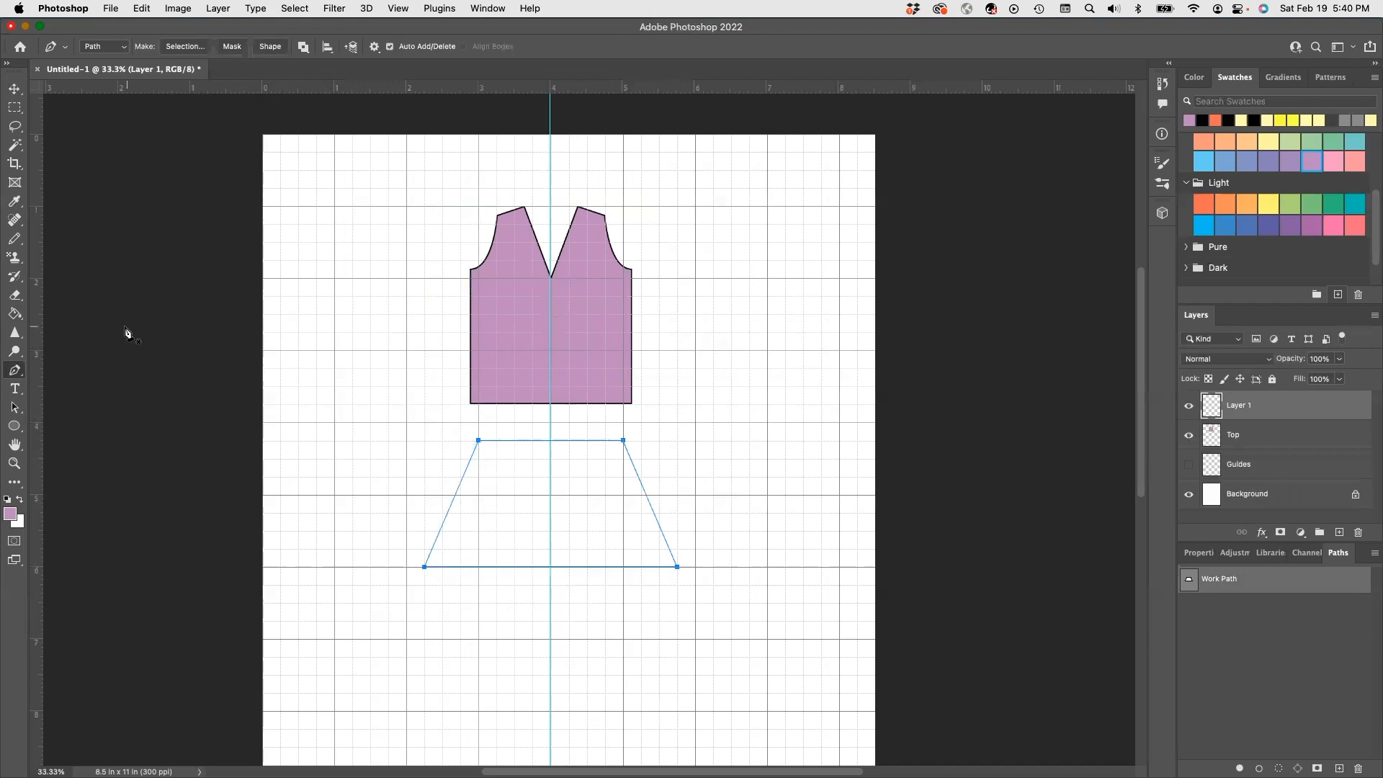
# - Adjust the outline so its top corners meet the bodice, then load the path as a selection
pyautogui.click(16, 409)
pyautogui.moveTo(20, 416); pyautogui.dragTo(72, 407)
pyautogui.moveTo(676, 566)
pyautogui.mouseDown()
pyautogui.moveTo(685, 554)
pyautogui.moveTo(659, 550)
pyautogui.mouseUp()
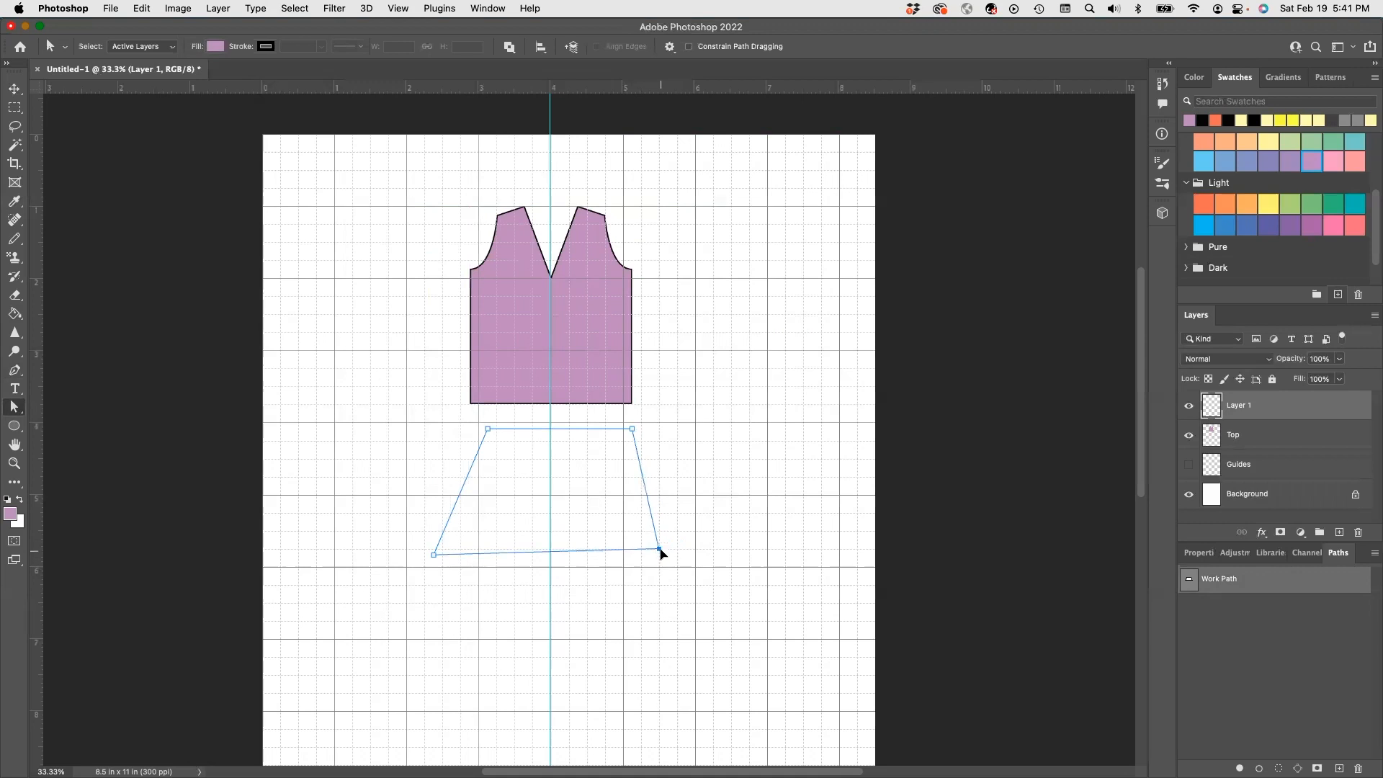
pyautogui.moveTo(433, 554); pyautogui.dragTo(442, 549)
pyautogui.moveTo(489, 431)
pyautogui.mouseDown()
pyautogui.moveTo(472, 440)
pyautogui.moveTo(476, 410)
pyautogui.mouseUp()
pyautogui.moveTo(632, 428); pyautogui.dragTo(625, 413)
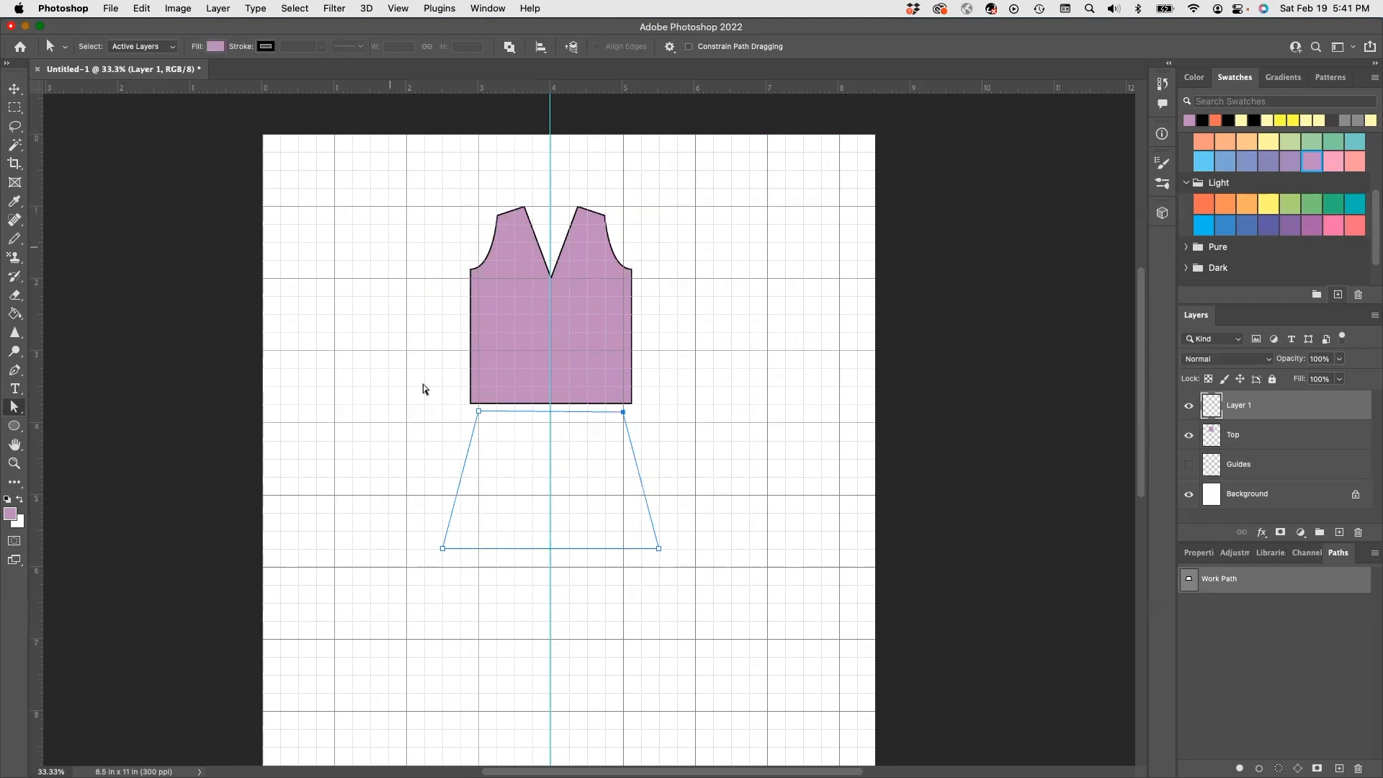
pyautogui.click(1279, 767)
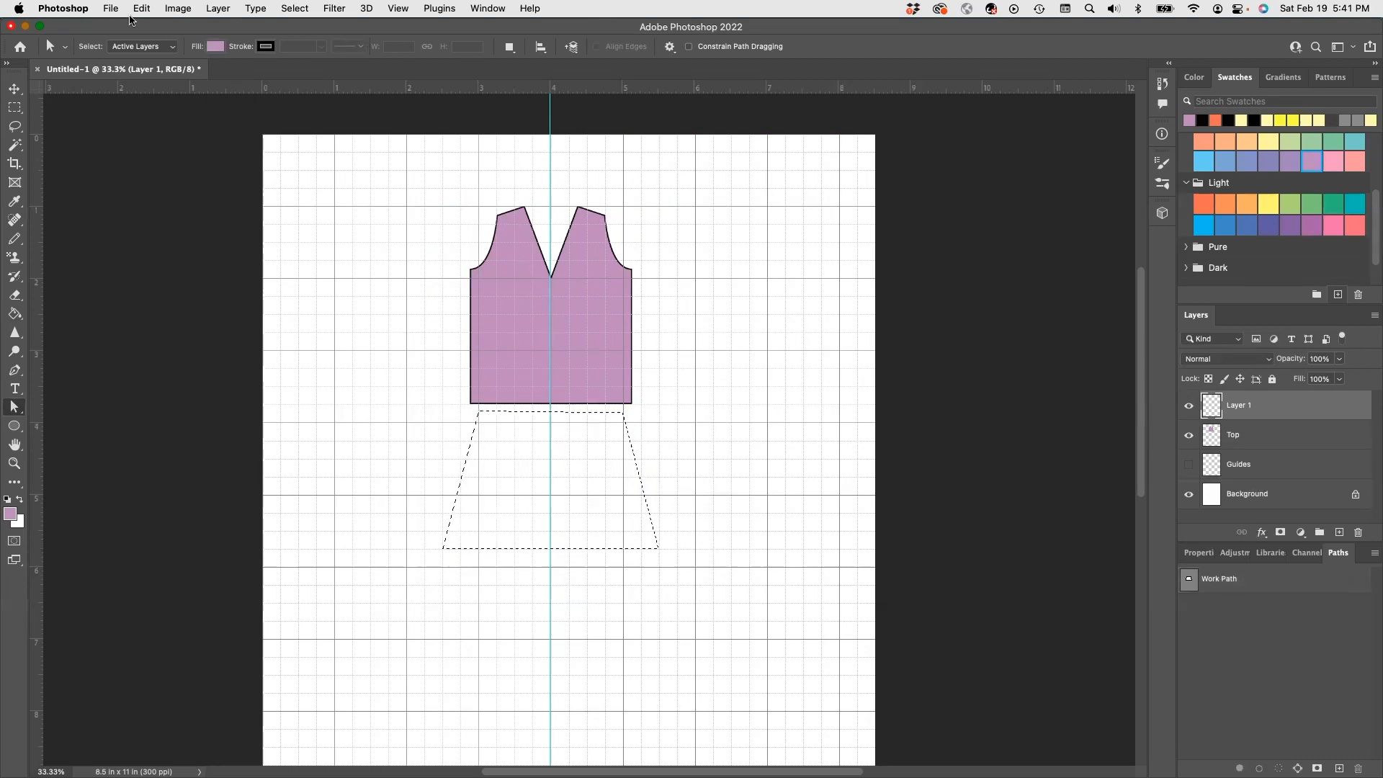
# - Stroke the skirt selection with a 10 px black outline
pyautogui.press('d')
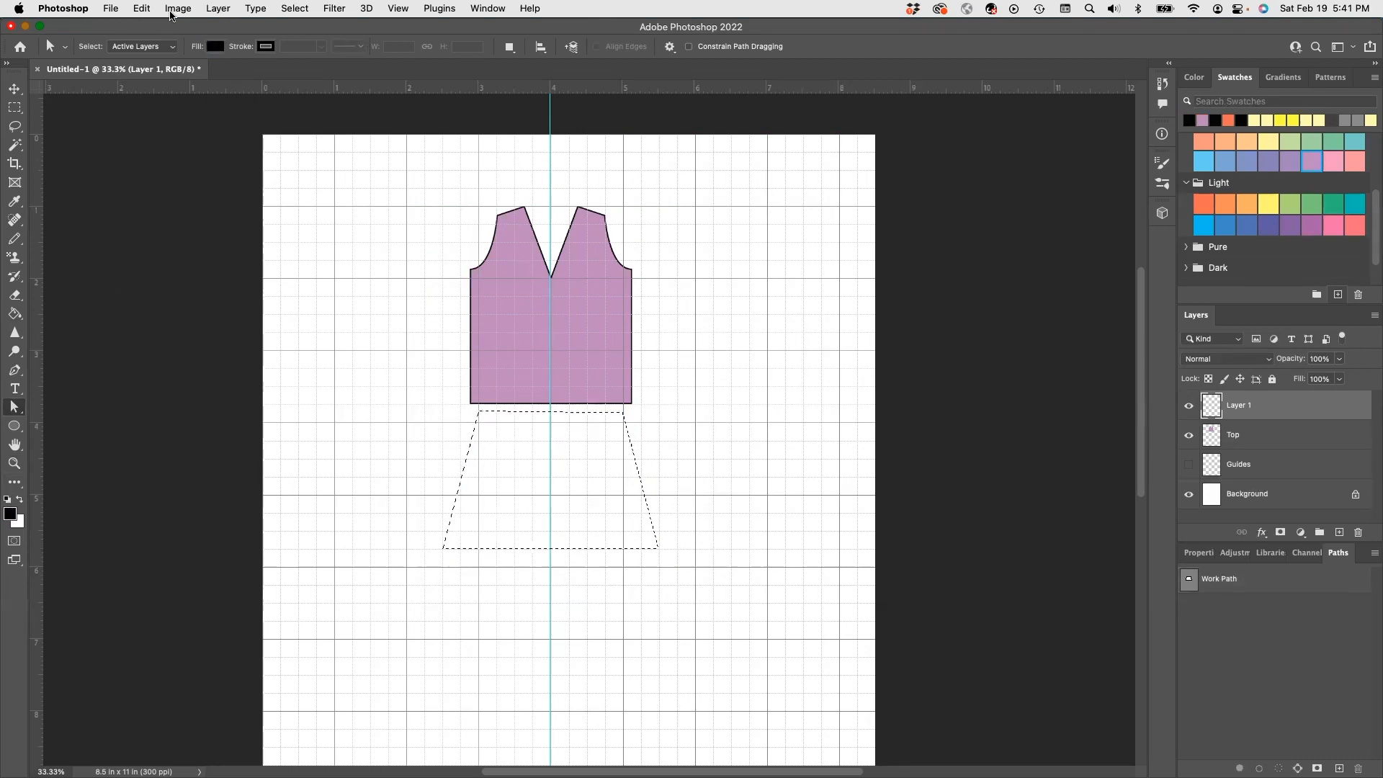
pyautogui.click(141, 8)
pyautogui.click(155, 244)
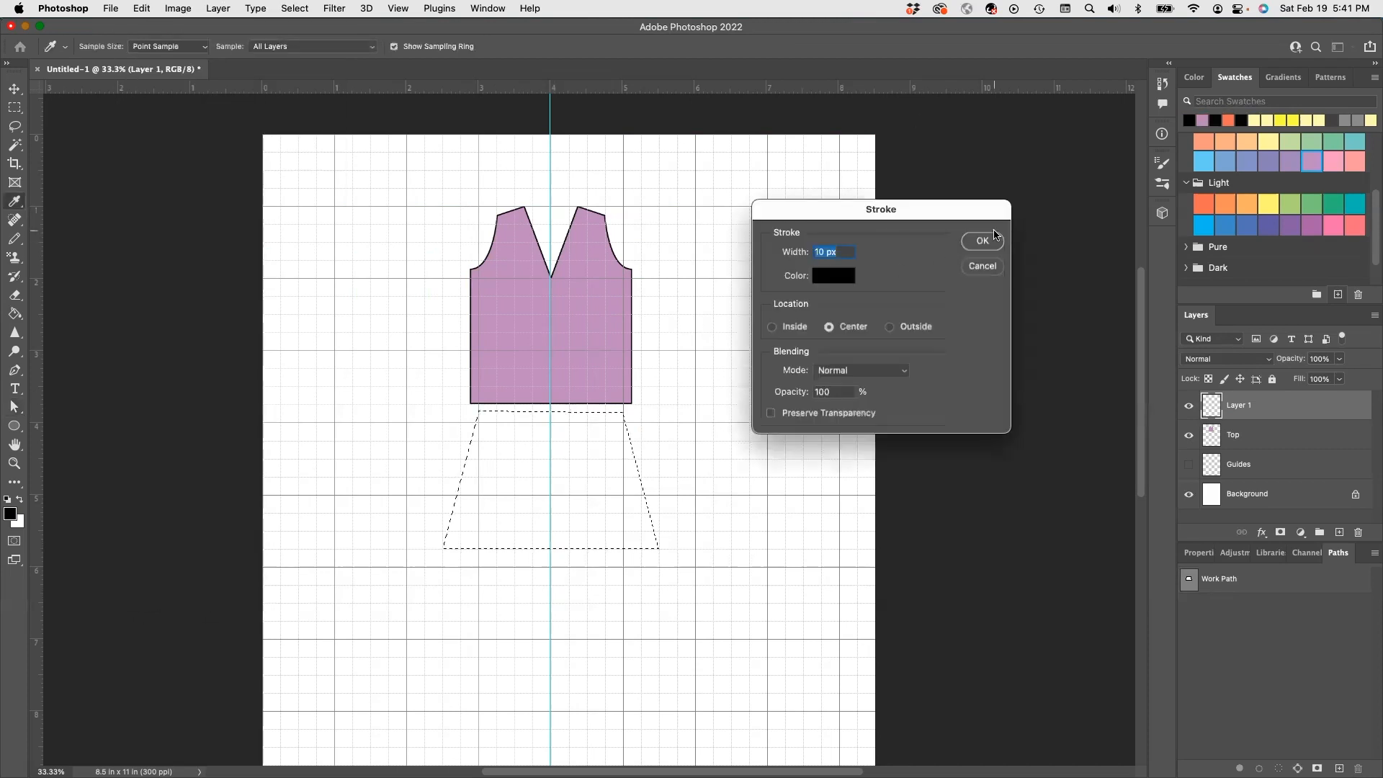
pyautogui.click(987, 239)
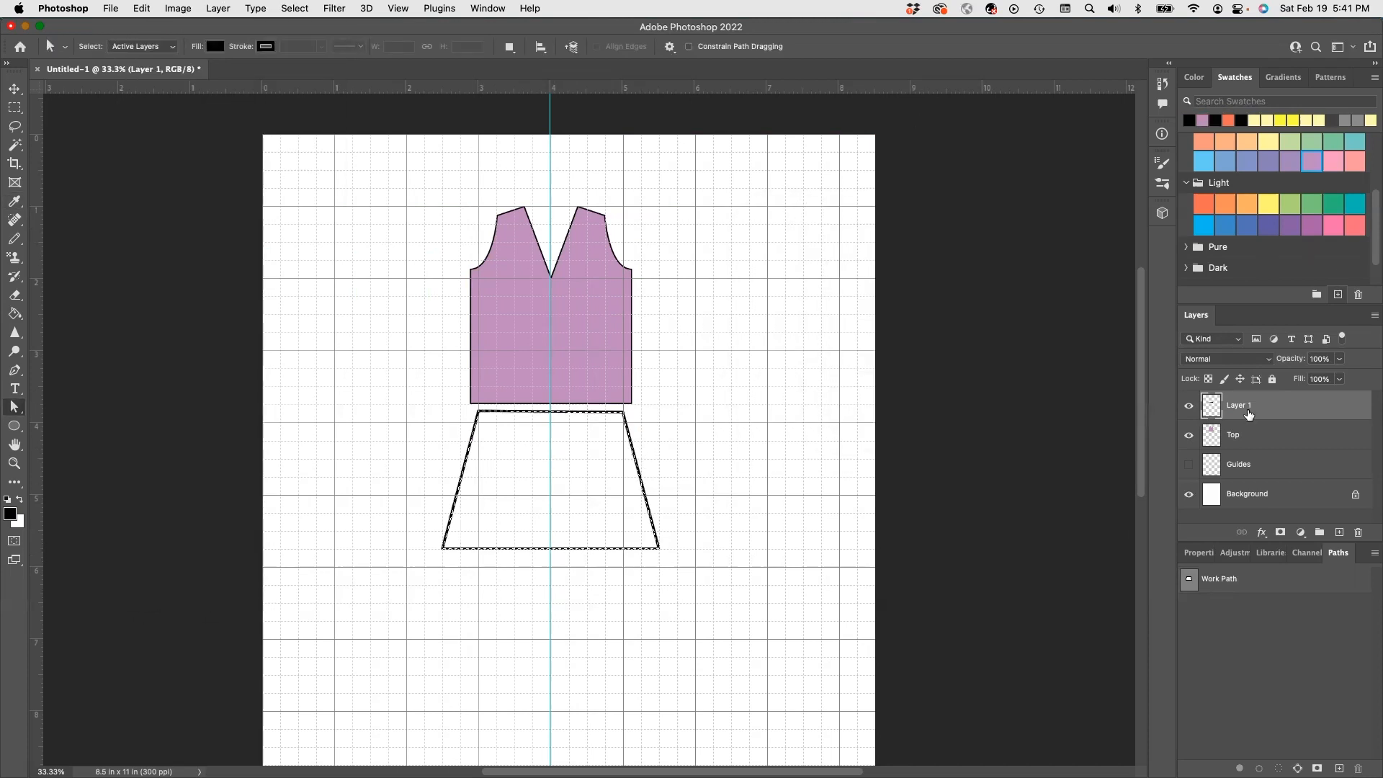
# - Rename the new layer to 'Skirt'
pyautogui.doubleClick(1239, 406)
pyautogui.write('Skirt')
pyautogui.press('Return')
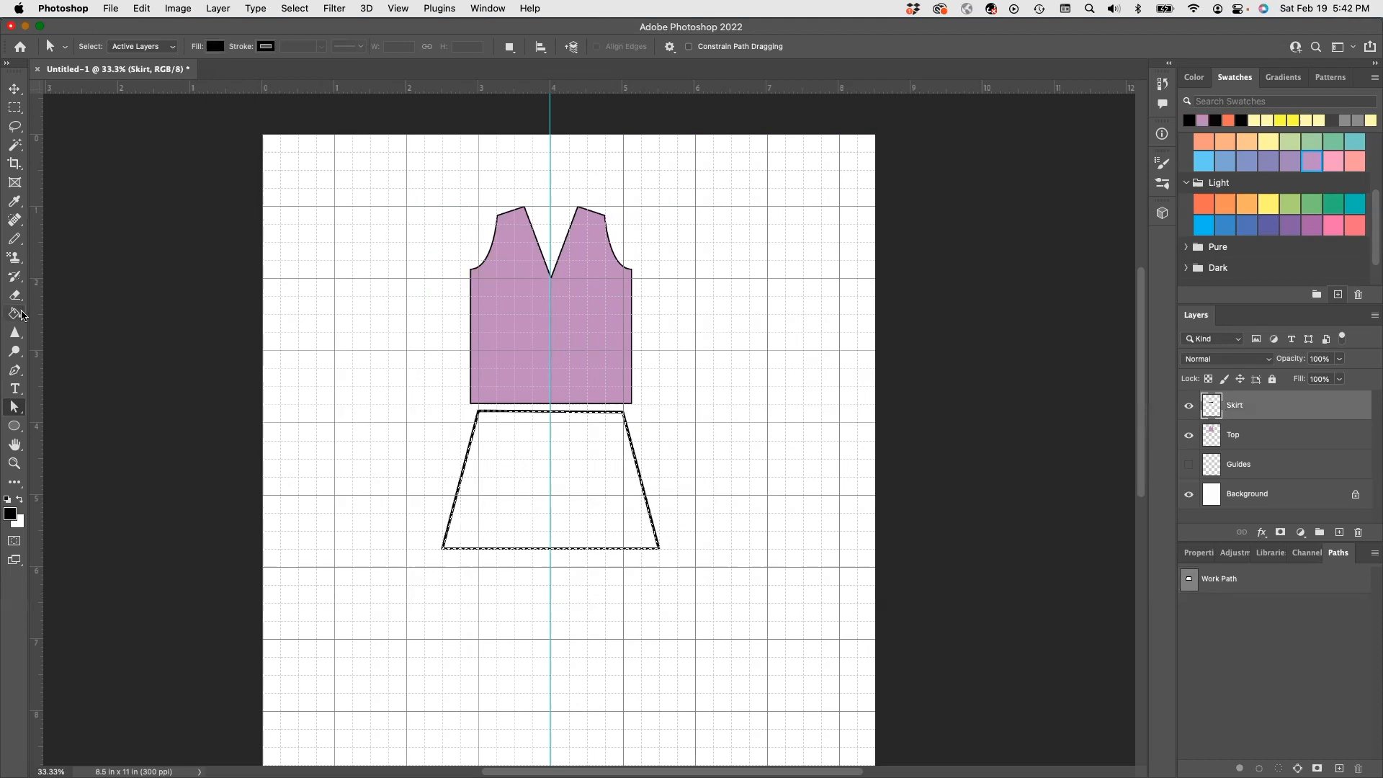
# - Fill the skirt with the purple swatch using the Paint Bucket, then deselect
pyautogui.click(1312, 162)
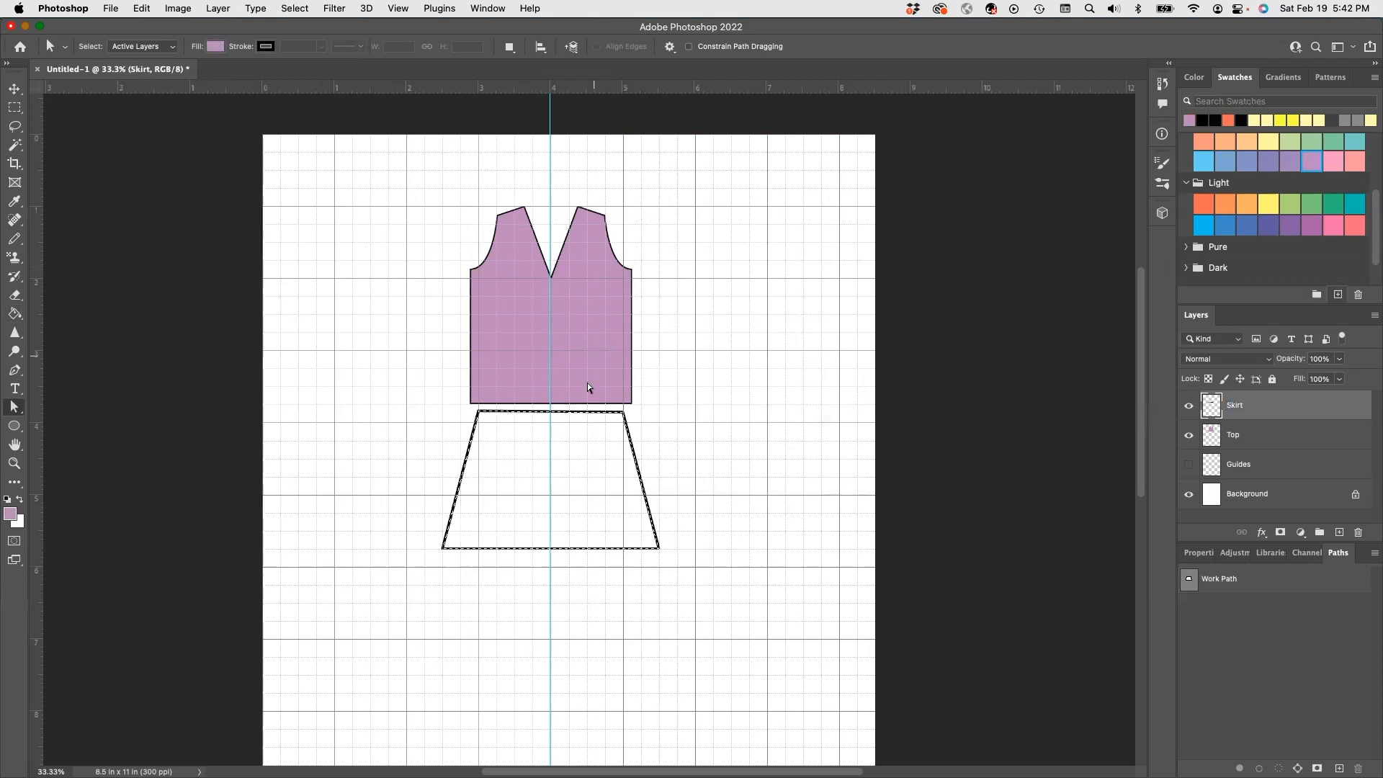
pyautogui.press('g')
pyautogui.click(488, 479)
pyautogui.press('super+d')
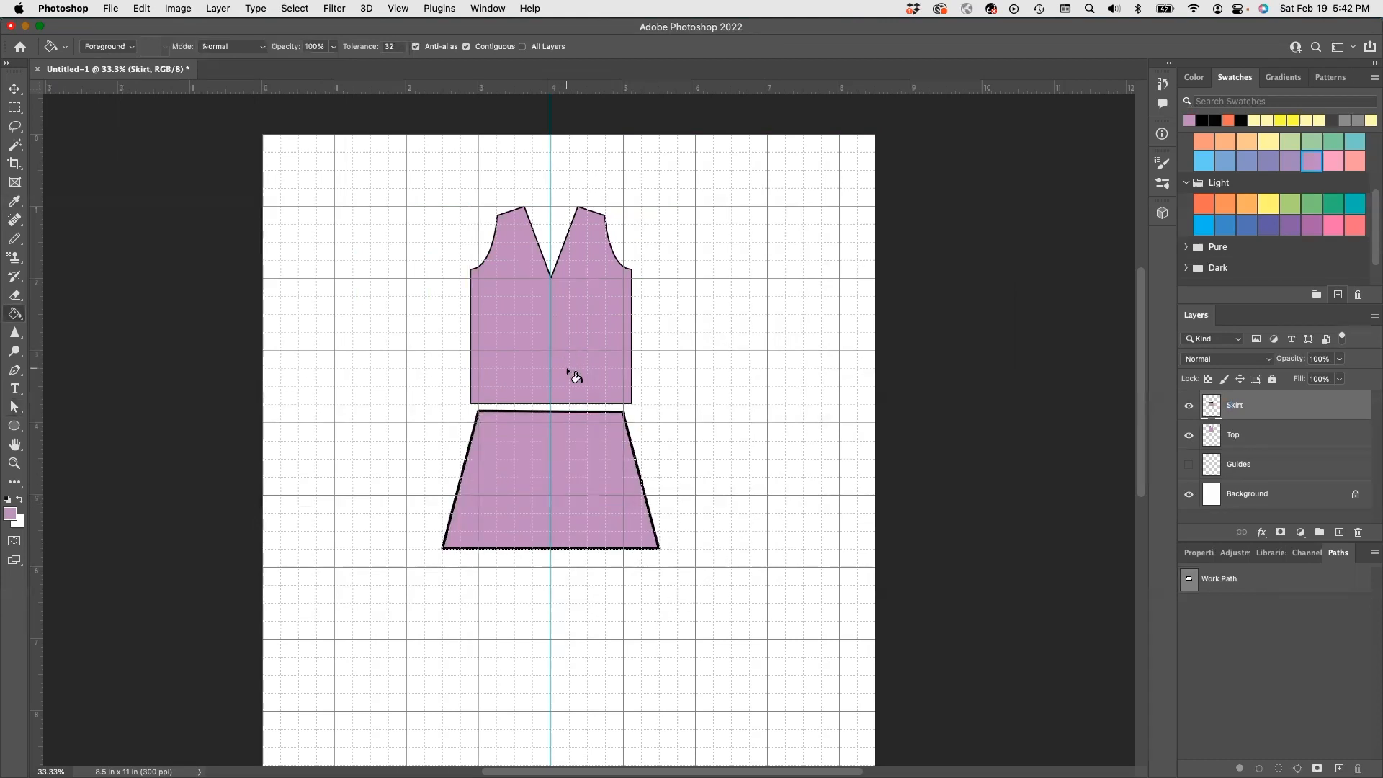
pyautogui.click(14, 89)
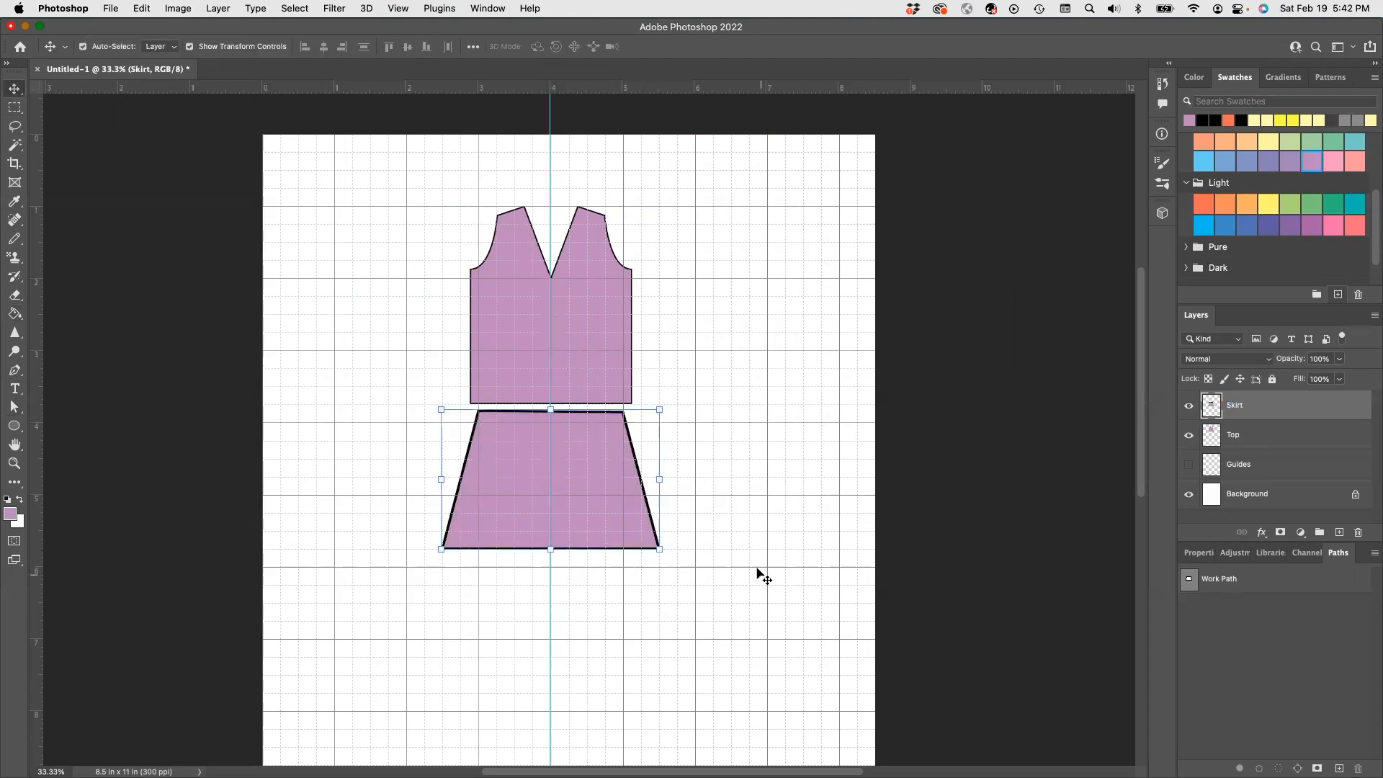
# - Resize the skirt slightly, nudge it right, and stretch it longer downward under the top
pyautogui.moveTo(659, 548)
pyautogui.mouseDown()
pyautogui.moveTo(640, 526)
pyautogui.moveTo(644, 539)
pyautogui.mouseUp()
pyautogui.moveTo(520, 423); pyautogui.dragTo(528, 424)
pyautogui.moveTo(551, 541)
pyautogui.mouseDown()
pyautogui.moveTo(550, 564)
pyautogui.moveTo(550, 547)
pyautogui.mouseUp()
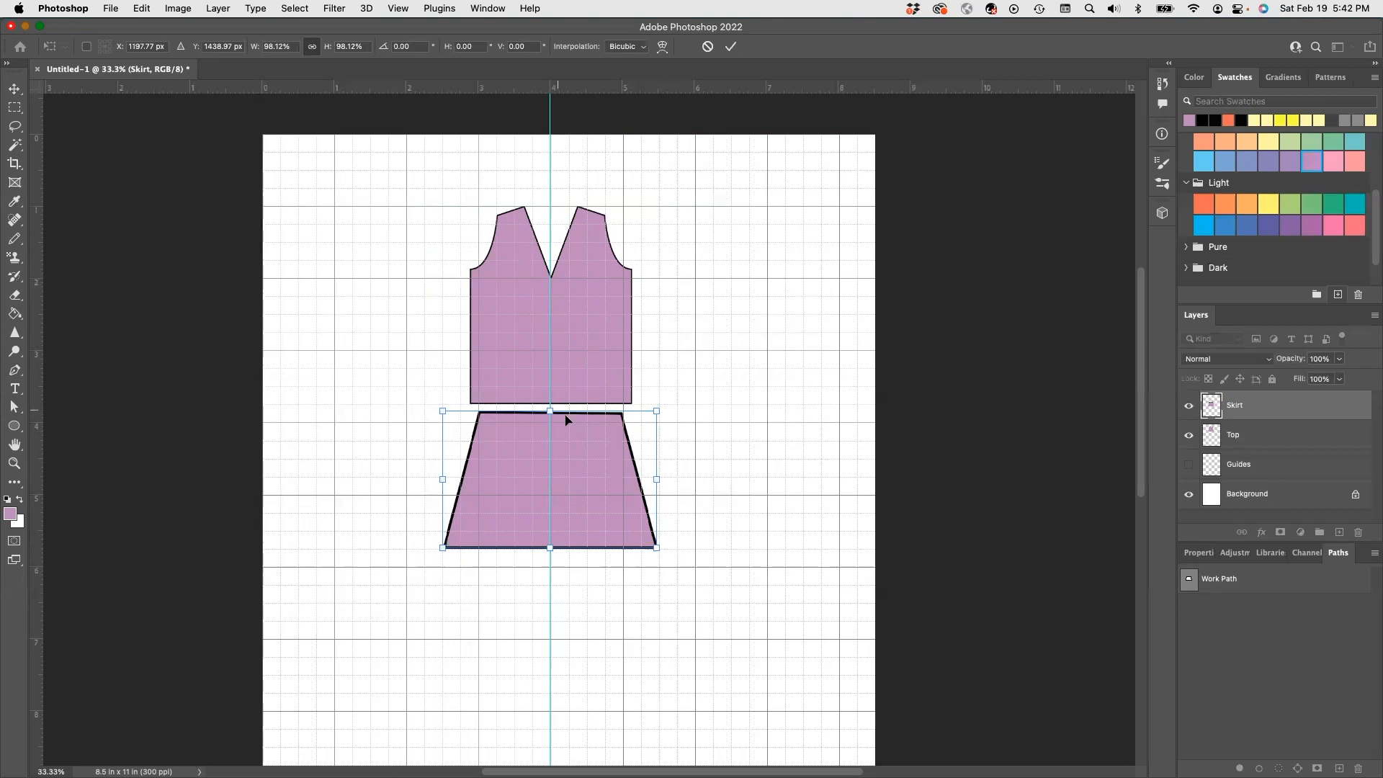
# - Hide the background grid with View > Show > Grid
pyautogui.click(400, 9)
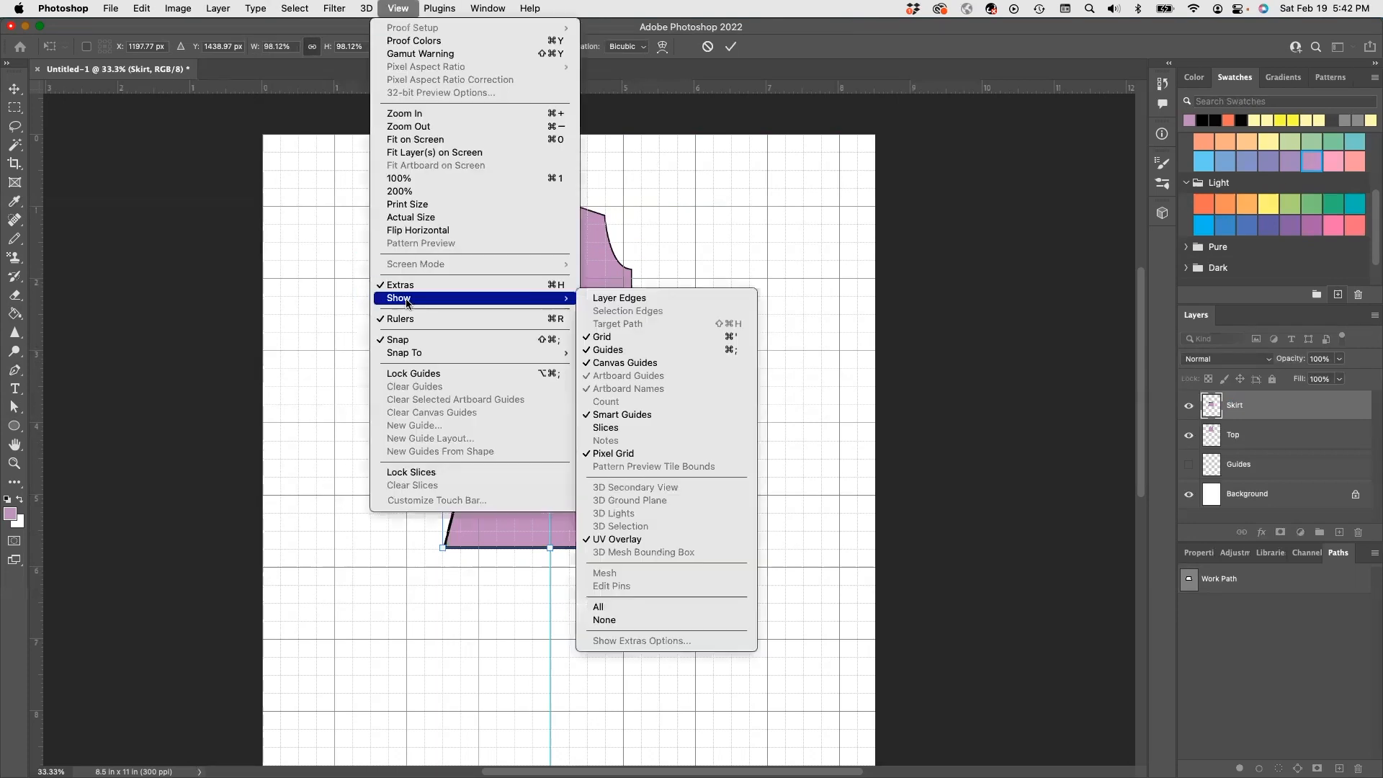
pyautogui.moveTo(558, 298)
pyautogui.click(618, 334)
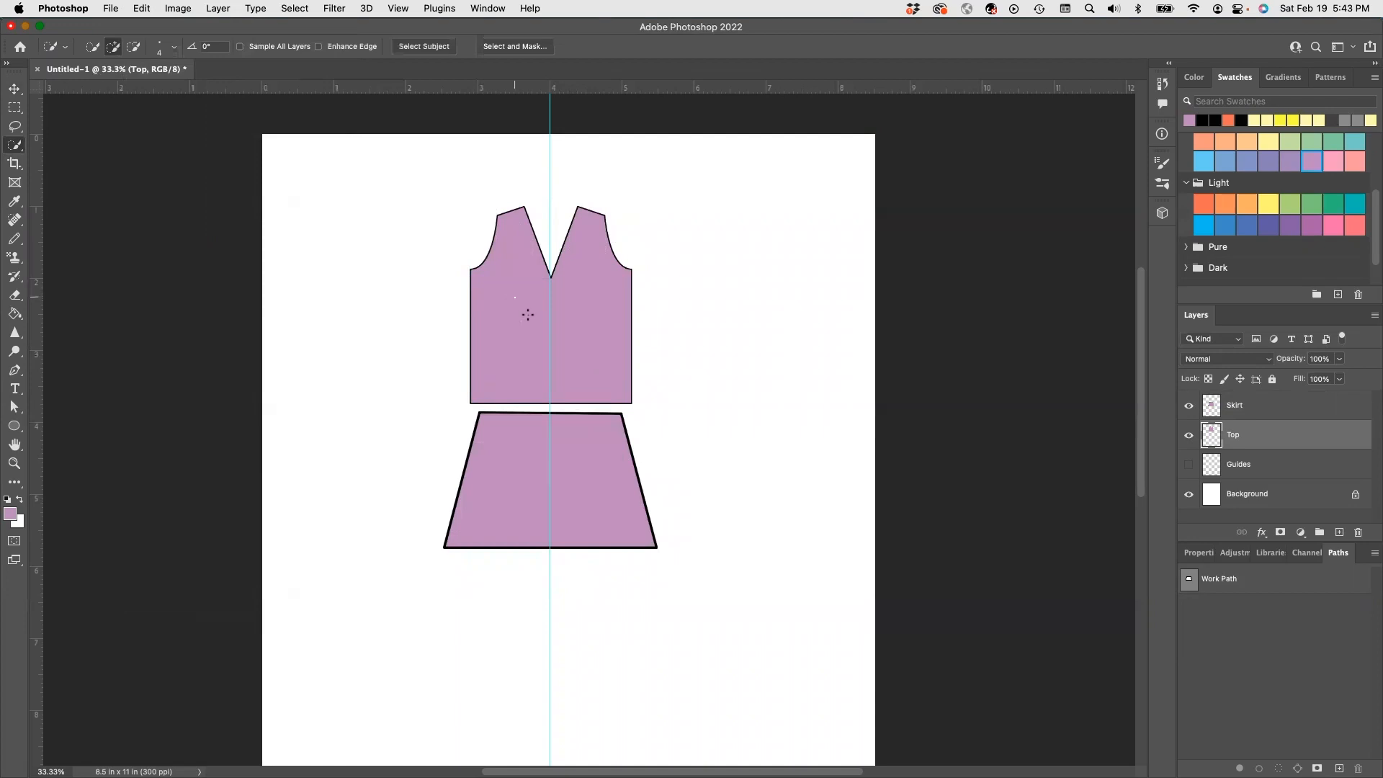
# - Select the top and fill it with the purple-and-green plaid pattern via Edit > Fill
pyautogui.click(569, 331)
pyautogui.click(147, 9)
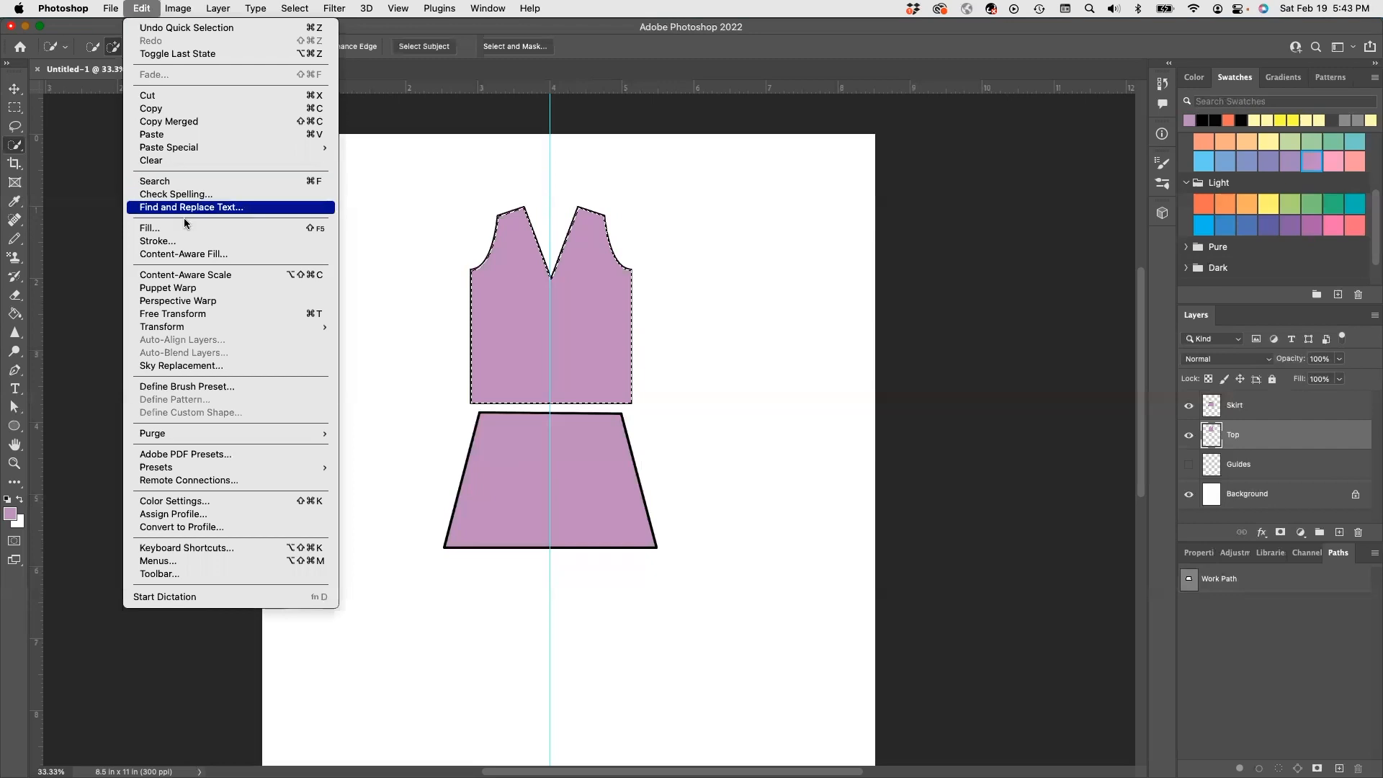
pyautogui.click(150, 228)
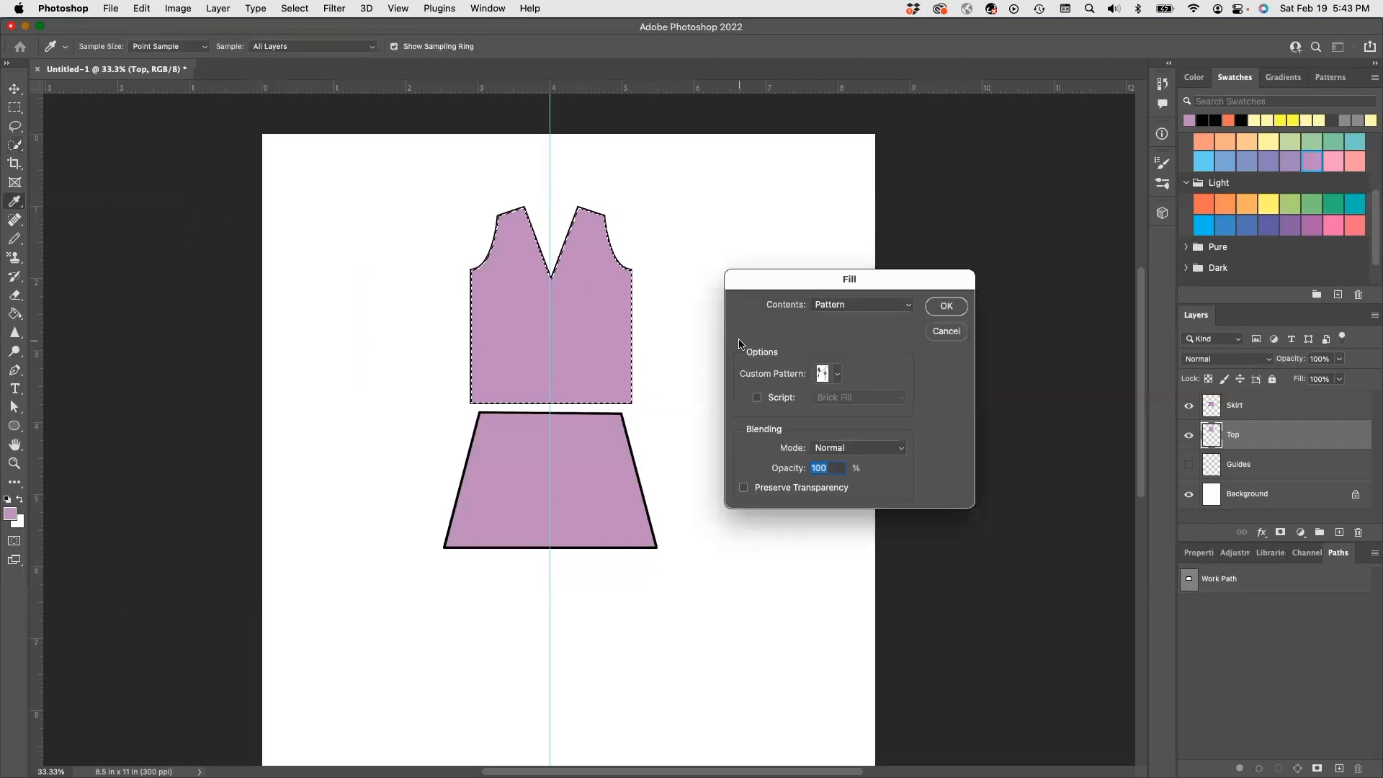
pyautogui.click(838, 374)
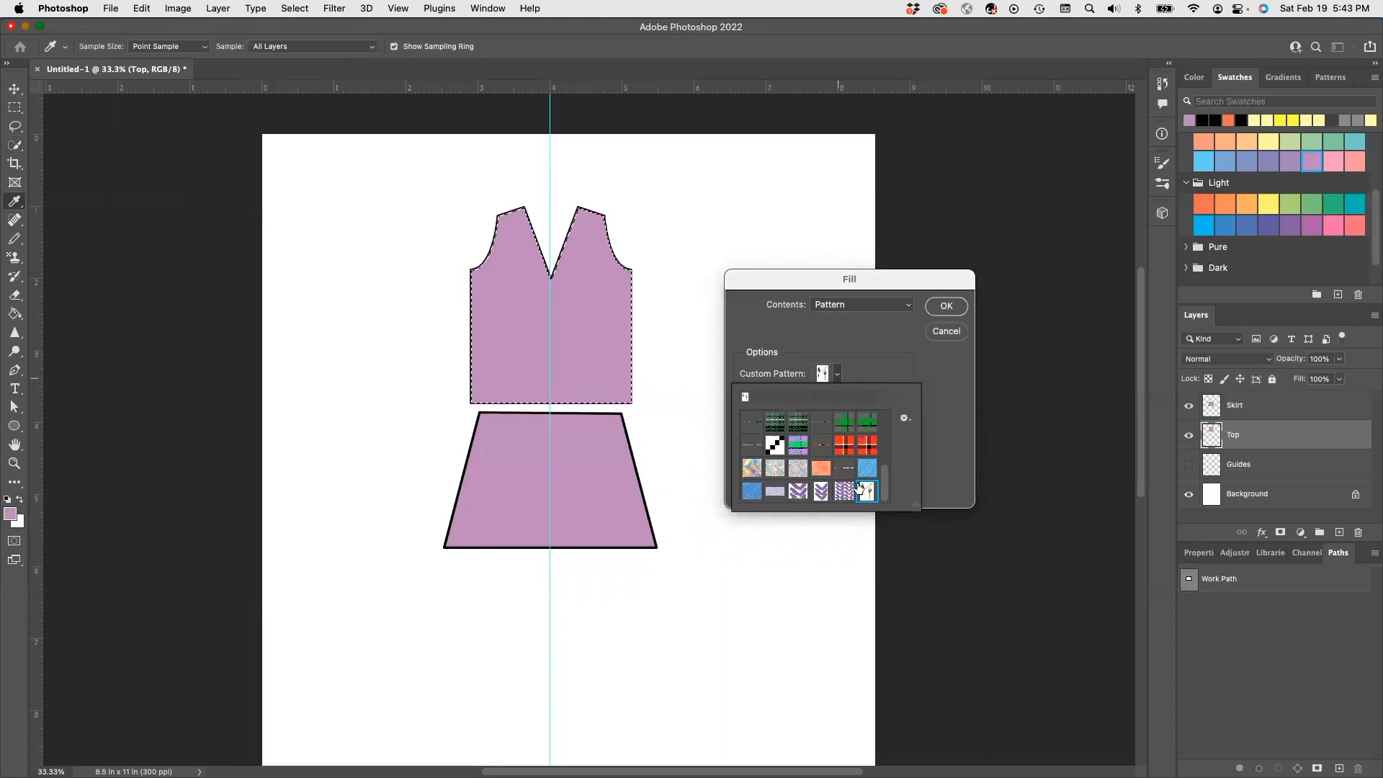
pyautogui.click(798, 445)
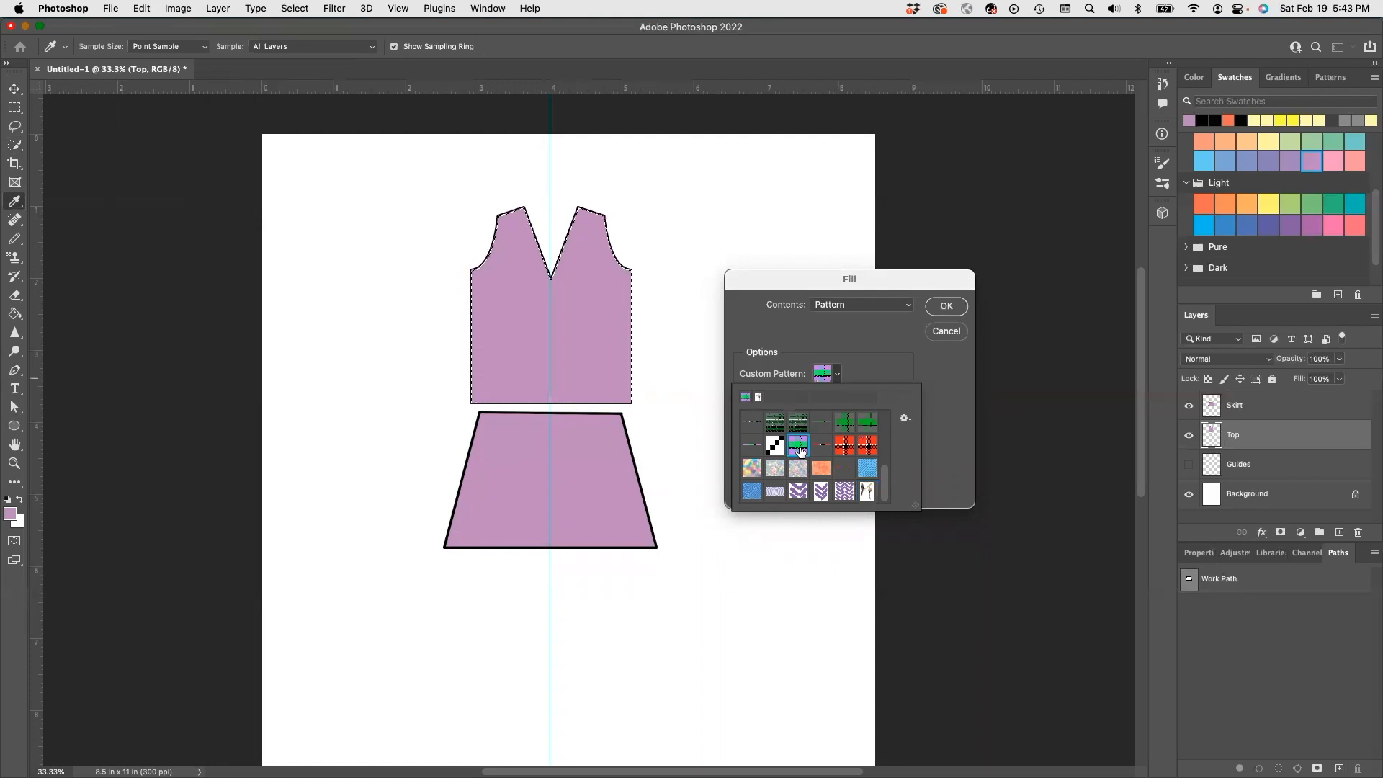
pyautogui.click(945, 305)
pyautogui.click(946, 305)
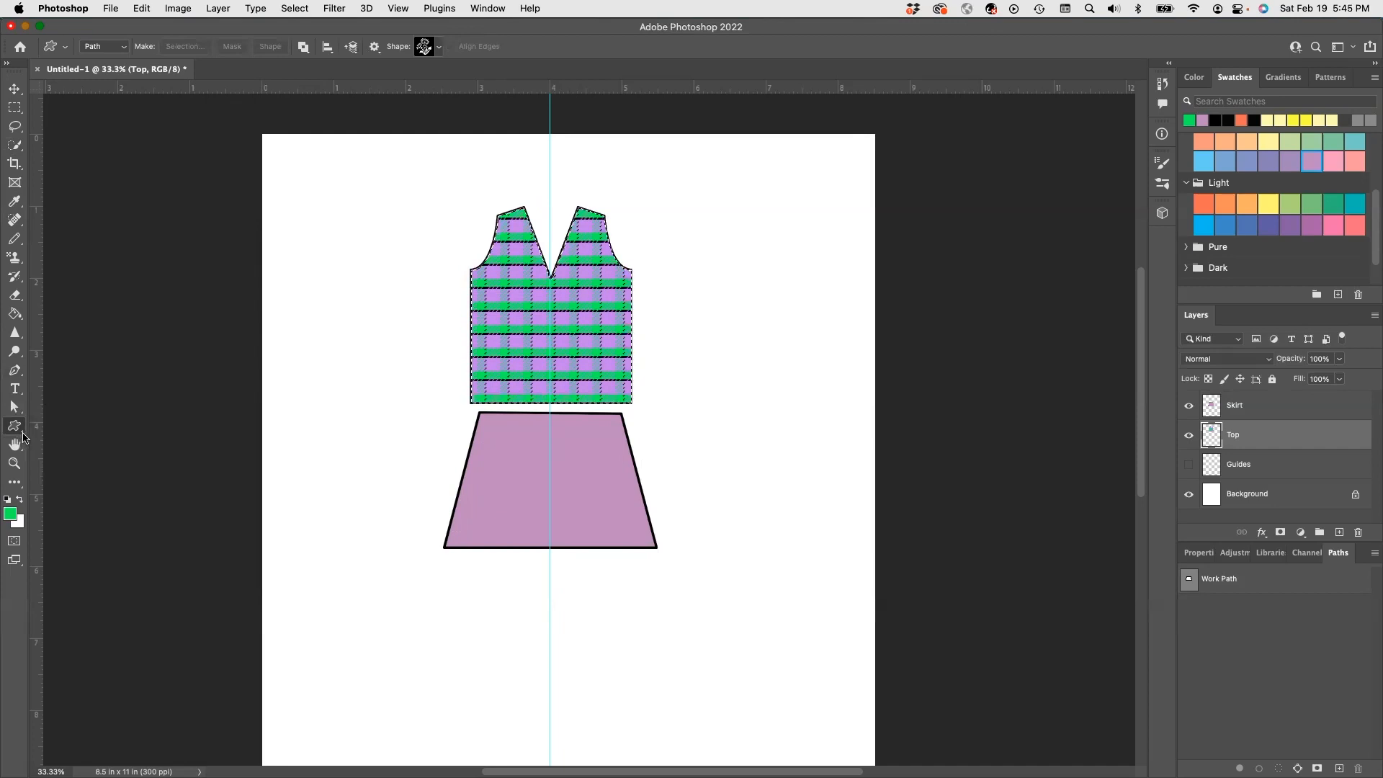
# - Draw small green ellipse buttons down the skirt's centre and drag the vertical guide off the page
pyautogui.click(21, 433)
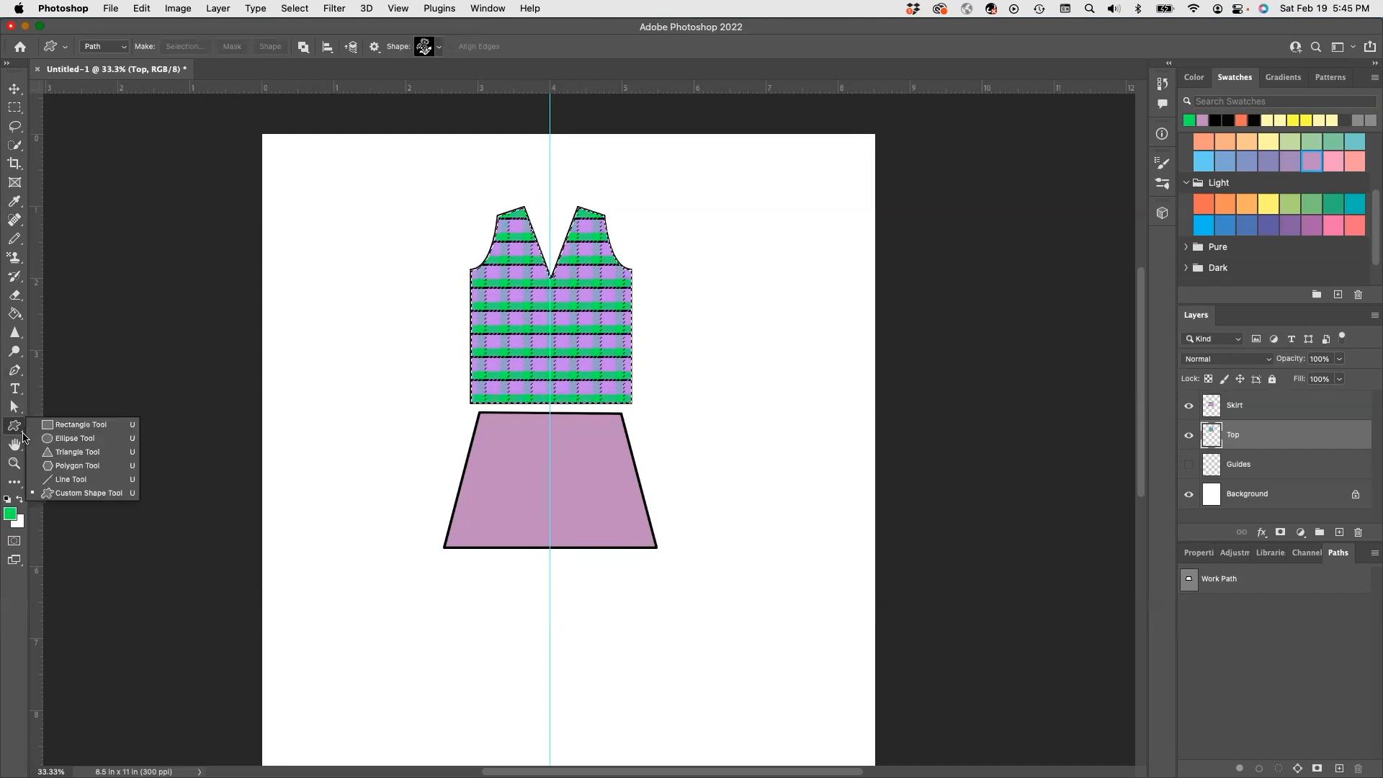
pyautogui.click(68, 438)
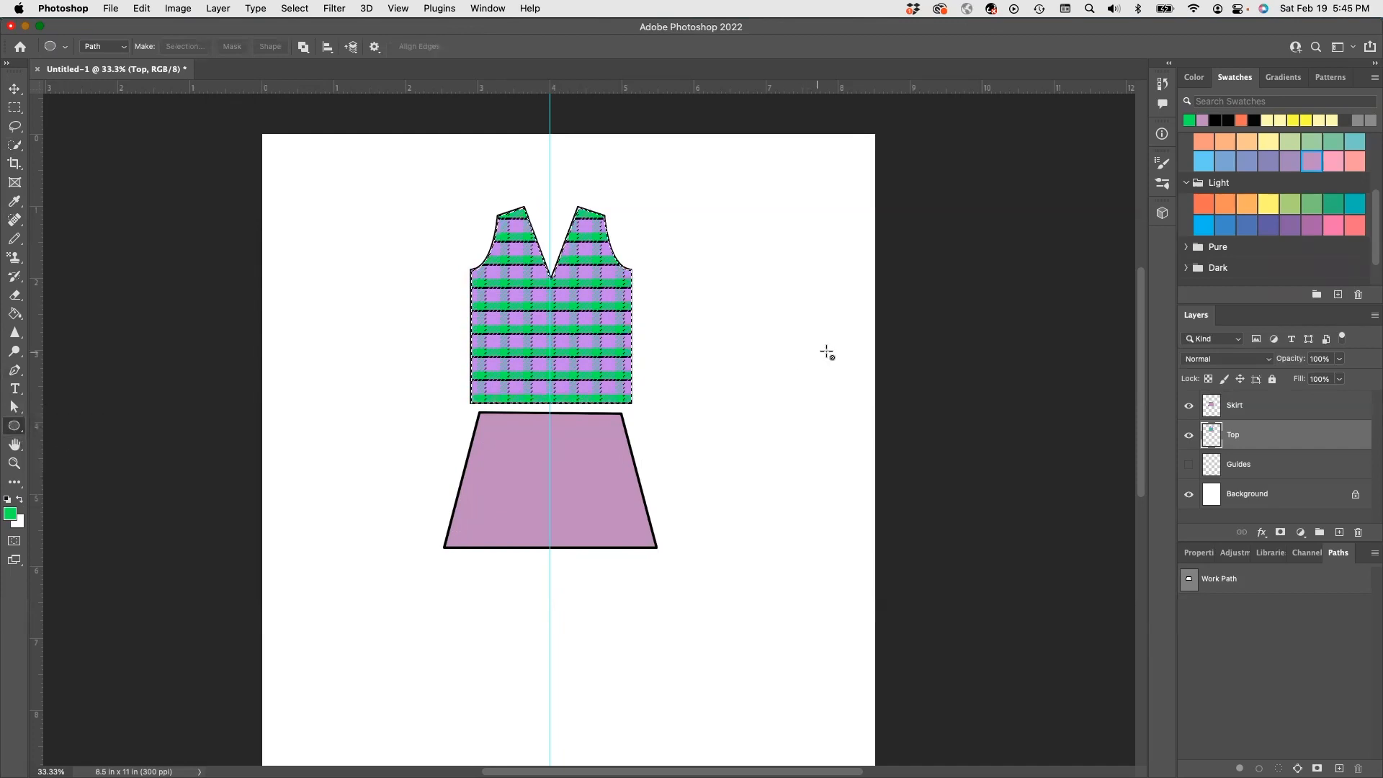
pyautogui.moveTo(546, 425); pyautogui.dragTo(555, 433)
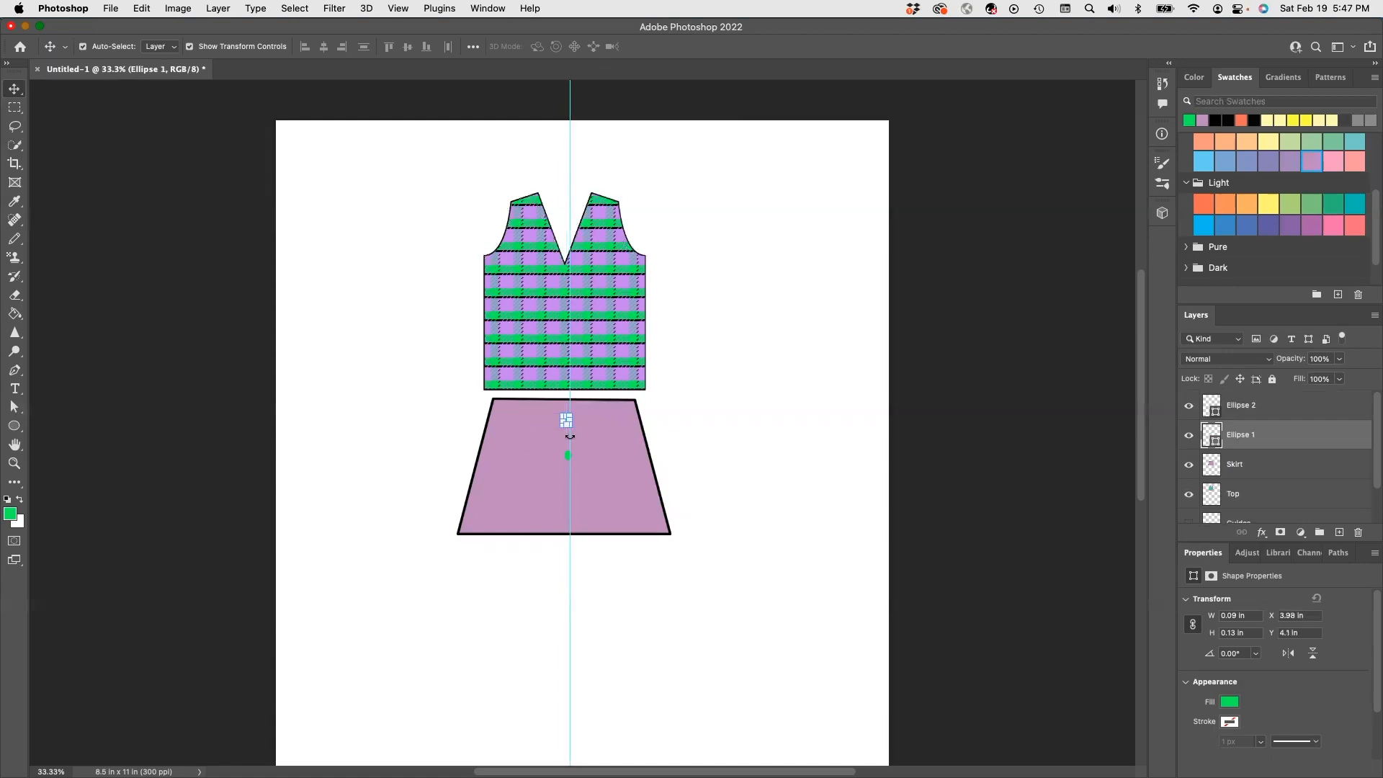
pyautogui.moveTo(570, 469); pyautogui.dragTo(970, 402)
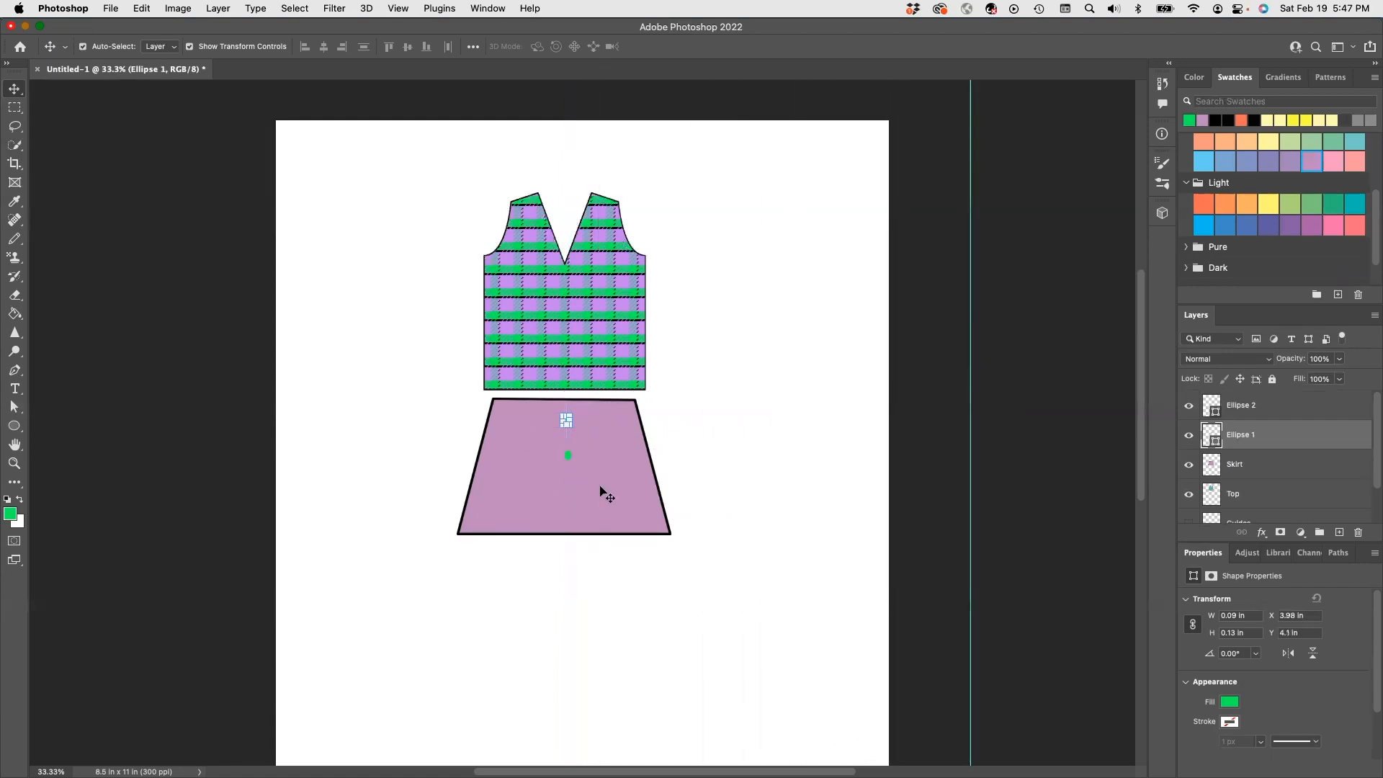
pyautogui.click(568, 454)
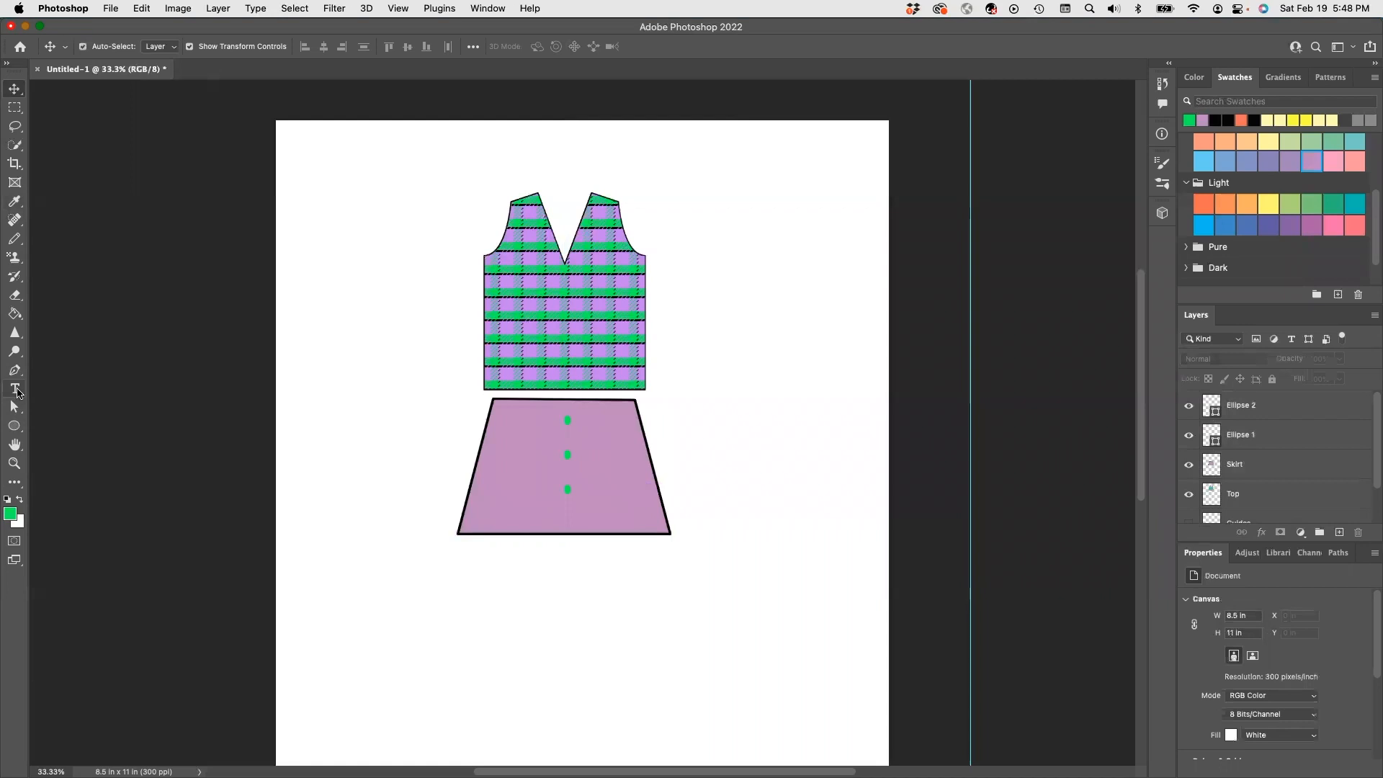
# - Add the title 'Drawing Flats on the Grid' at 36 pt, centred across the top of the page
pyautogui.click(14, 388)
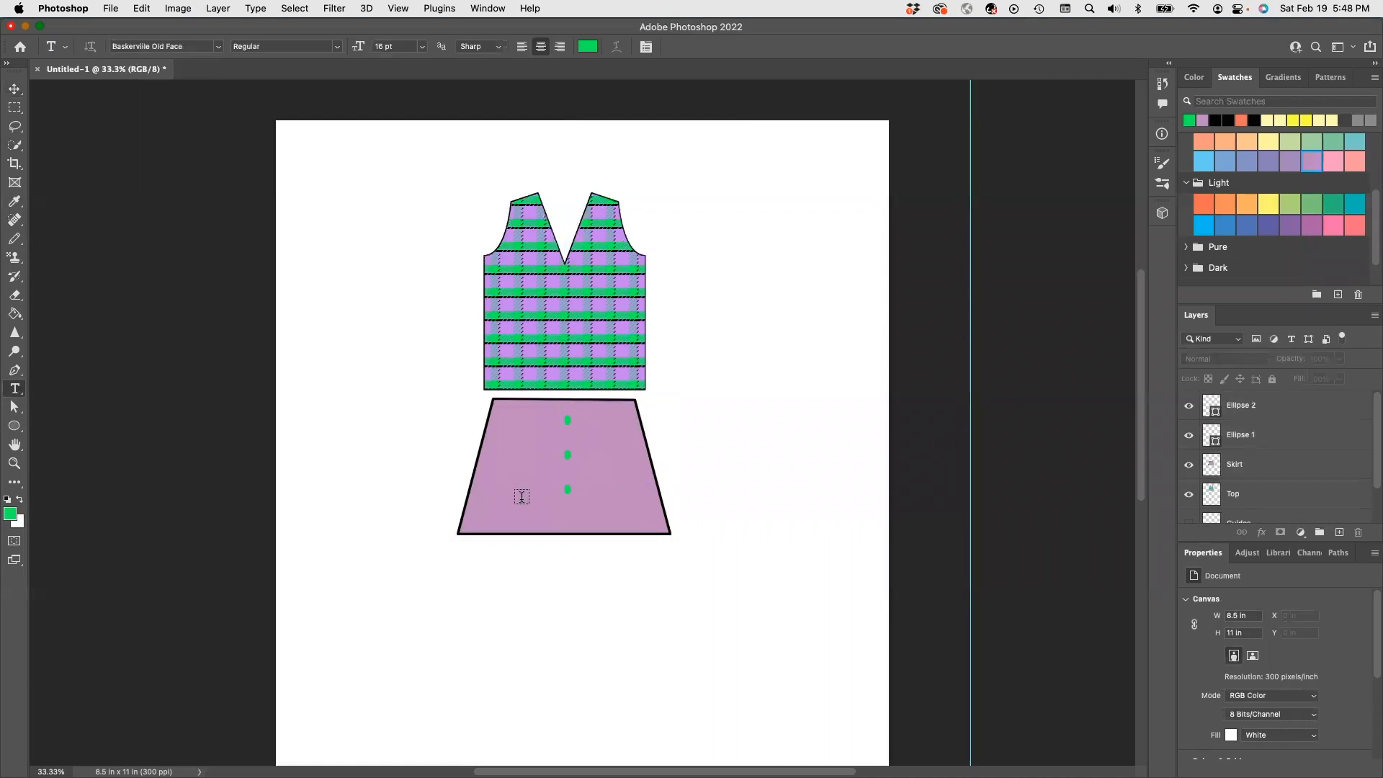
pyautogui.click(405, 144)
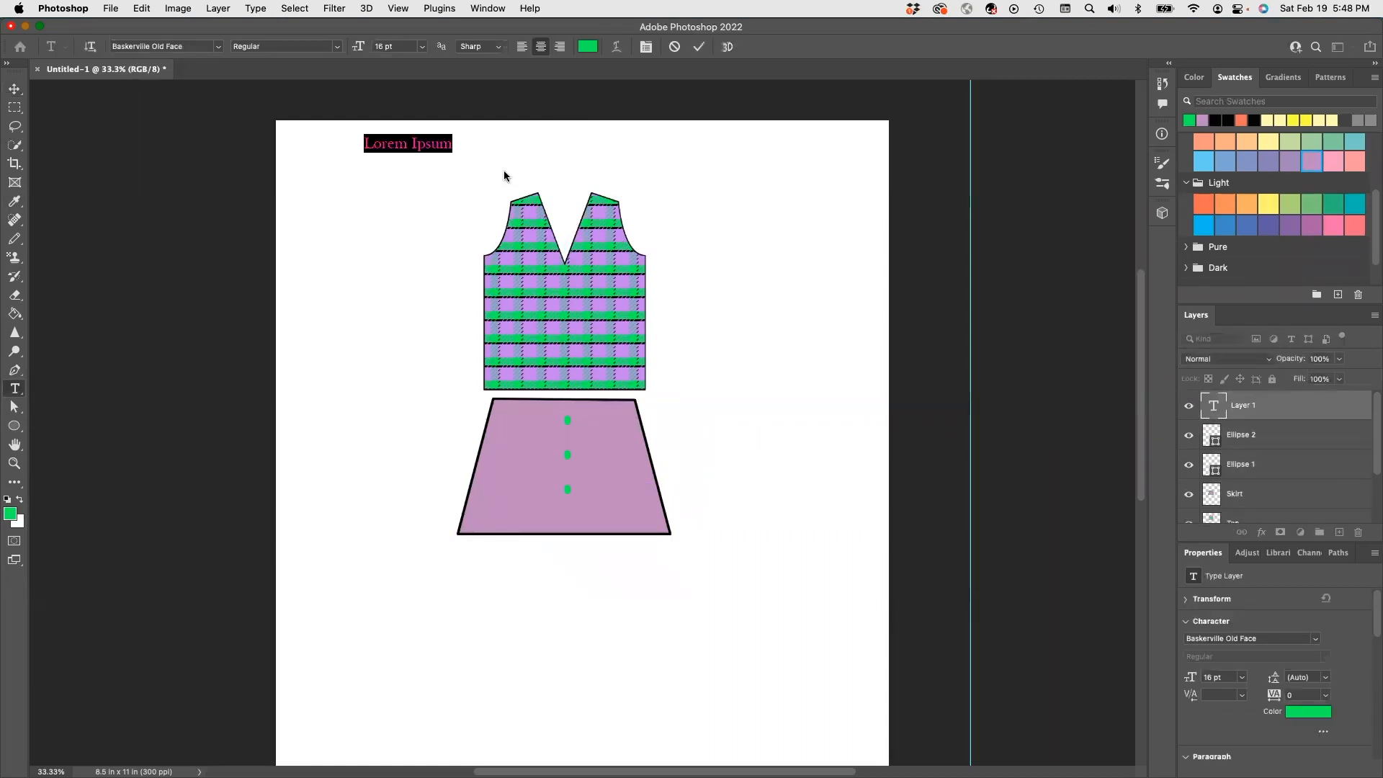
pyautogui.write('Drawing Flats on the Grid')
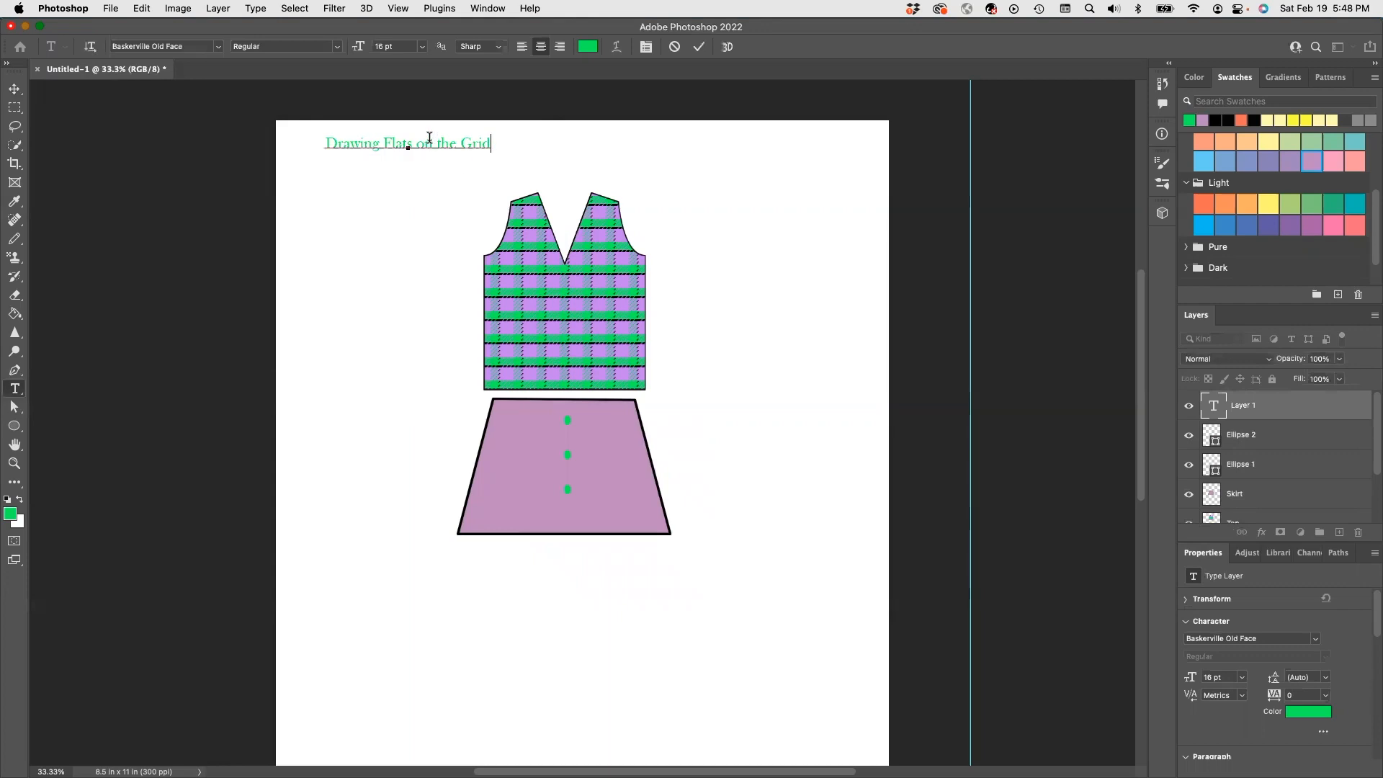
pyautogui.moveTo(491, 143); pyautogui.dragTo(321, 142)
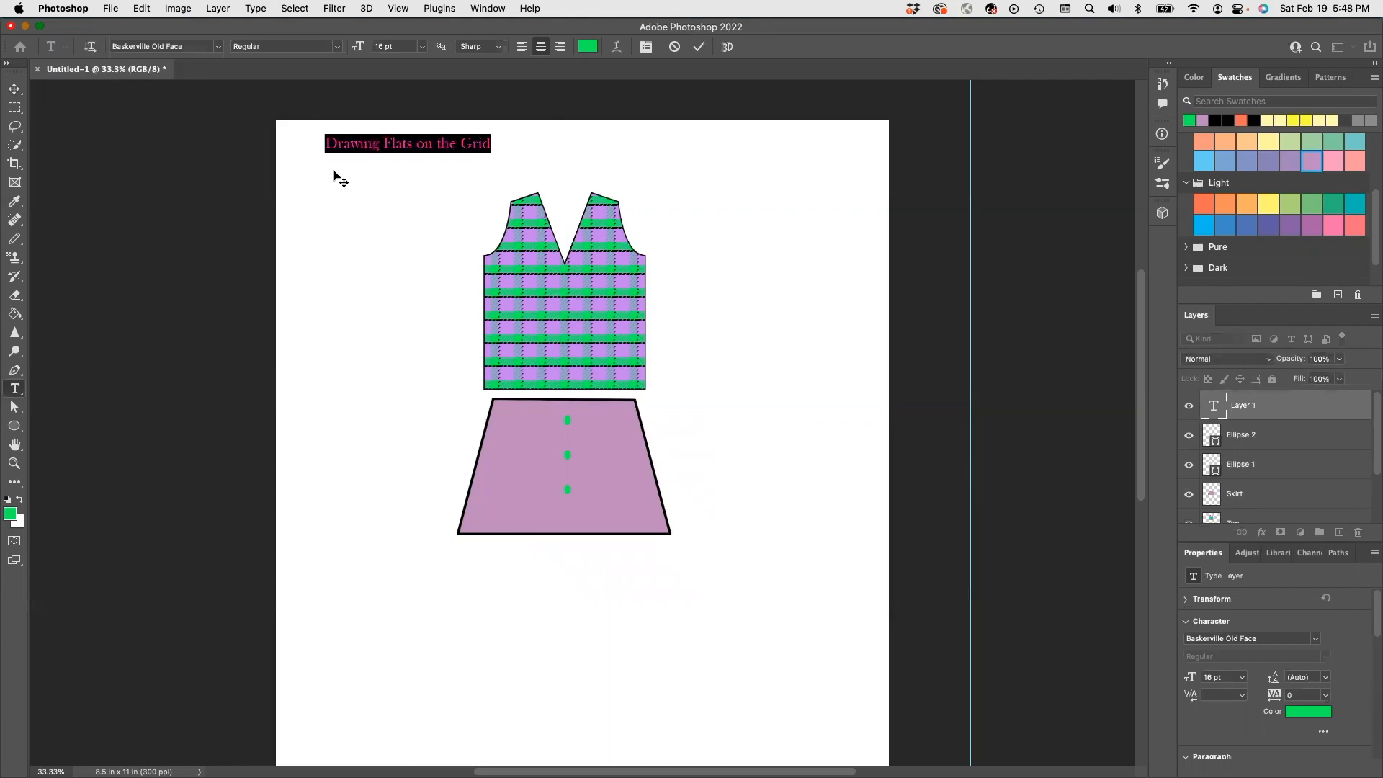
pyautogui.click(422, 46)
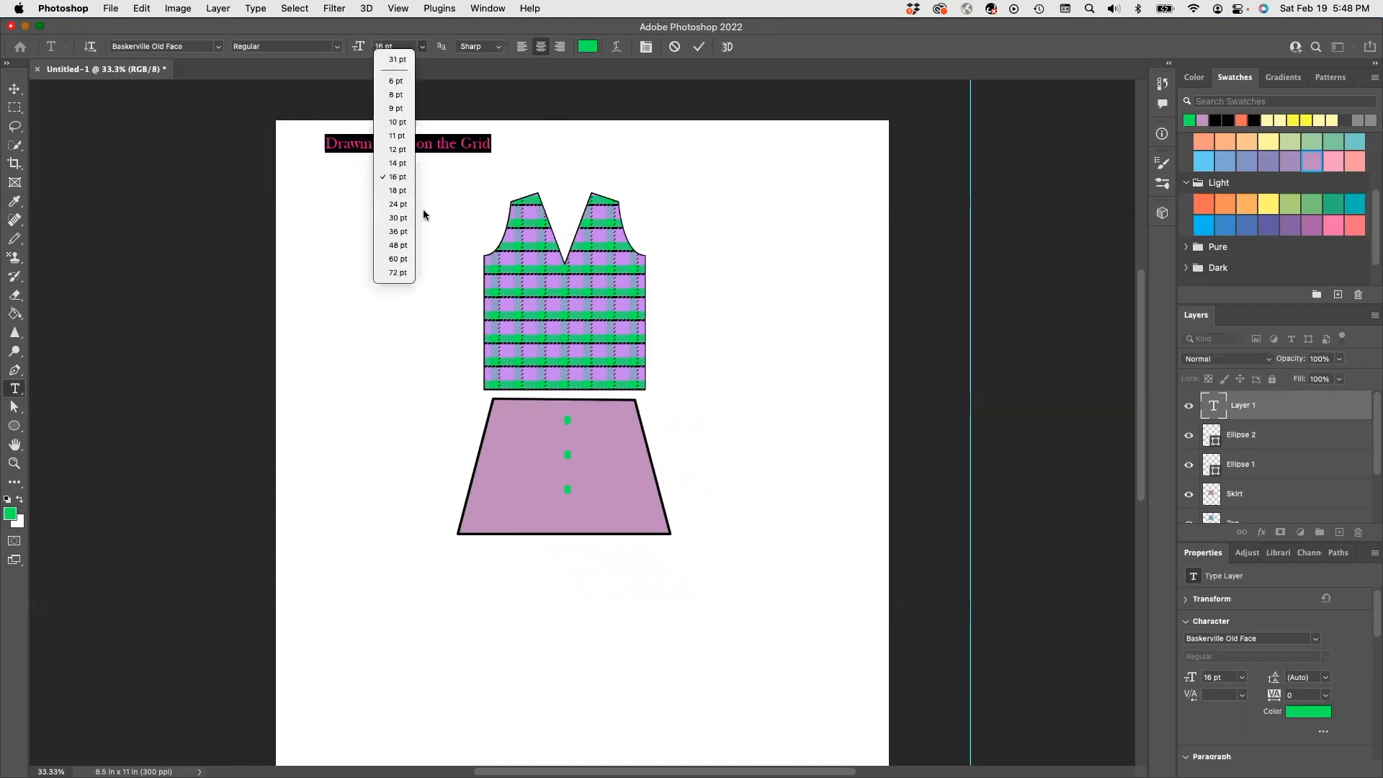
pyautogui.click(408, 231)
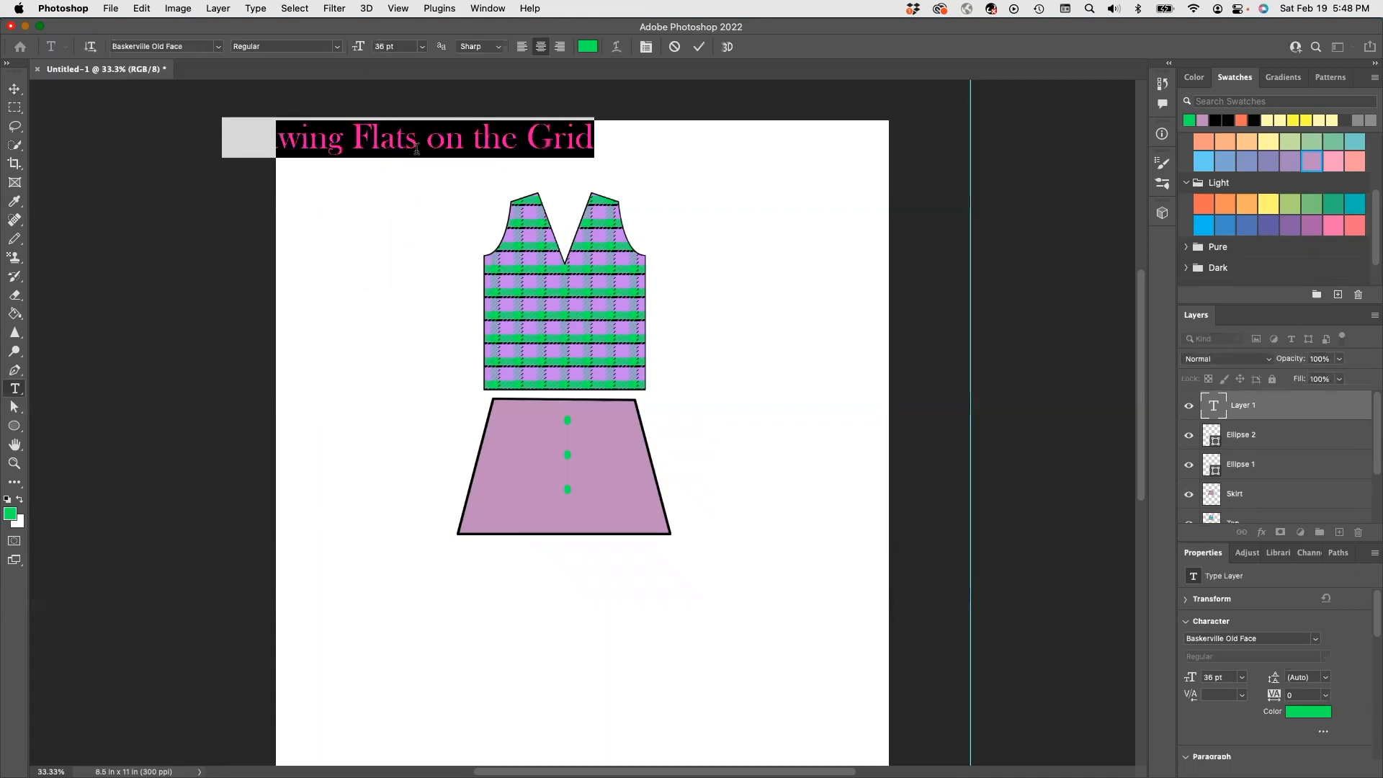
pyautogui.press('Escape')
pyautogui.press('v')
pyautogui.moveTo(380, 155)
pyautogui.mouseDown()
pyautogui.moveTo(614, 164)
pyautogui.moveTo(539, 168)
pyautogui.mouseUp()
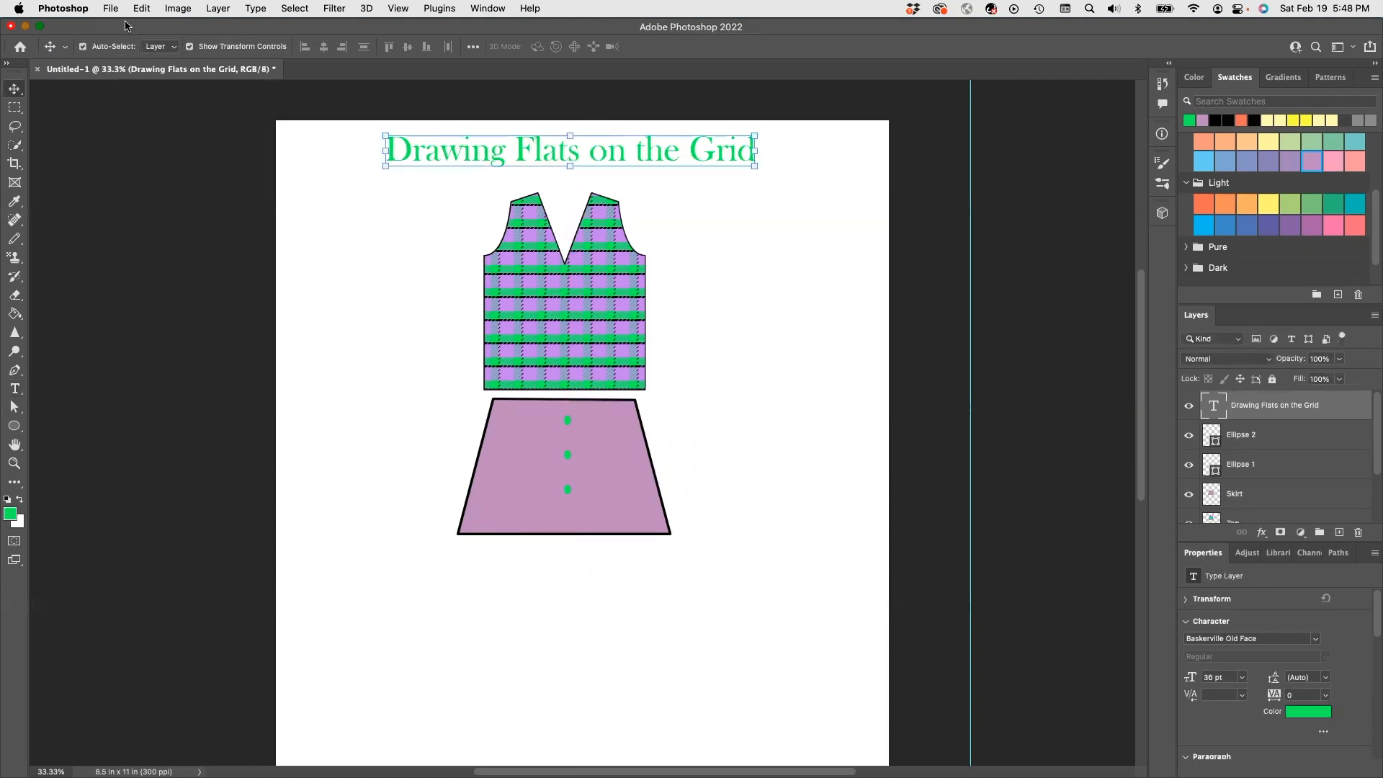
pyautogui.click(745, 461)
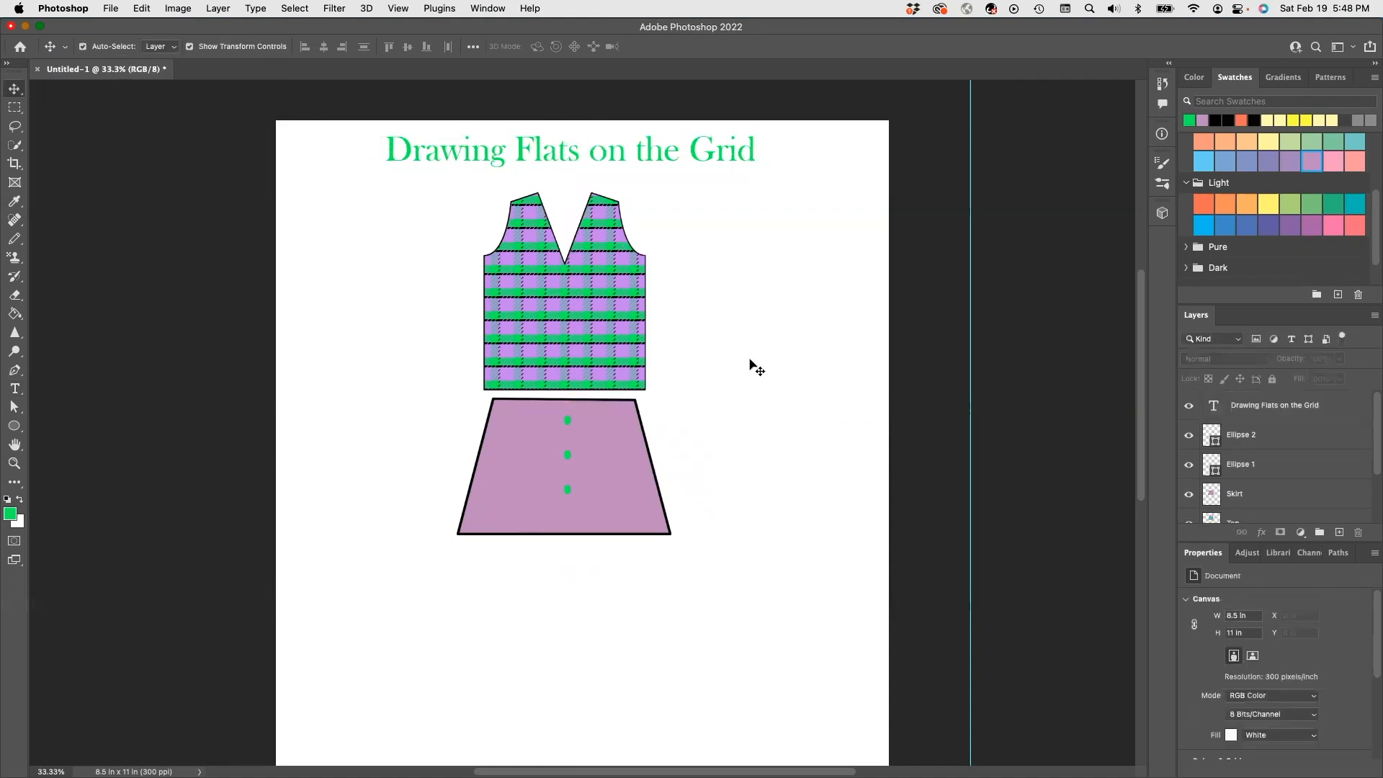
# - Save the page as a Photoshop PDF in the Photoshop Exercises folder on this computer
pyautogui.click(109, 9)
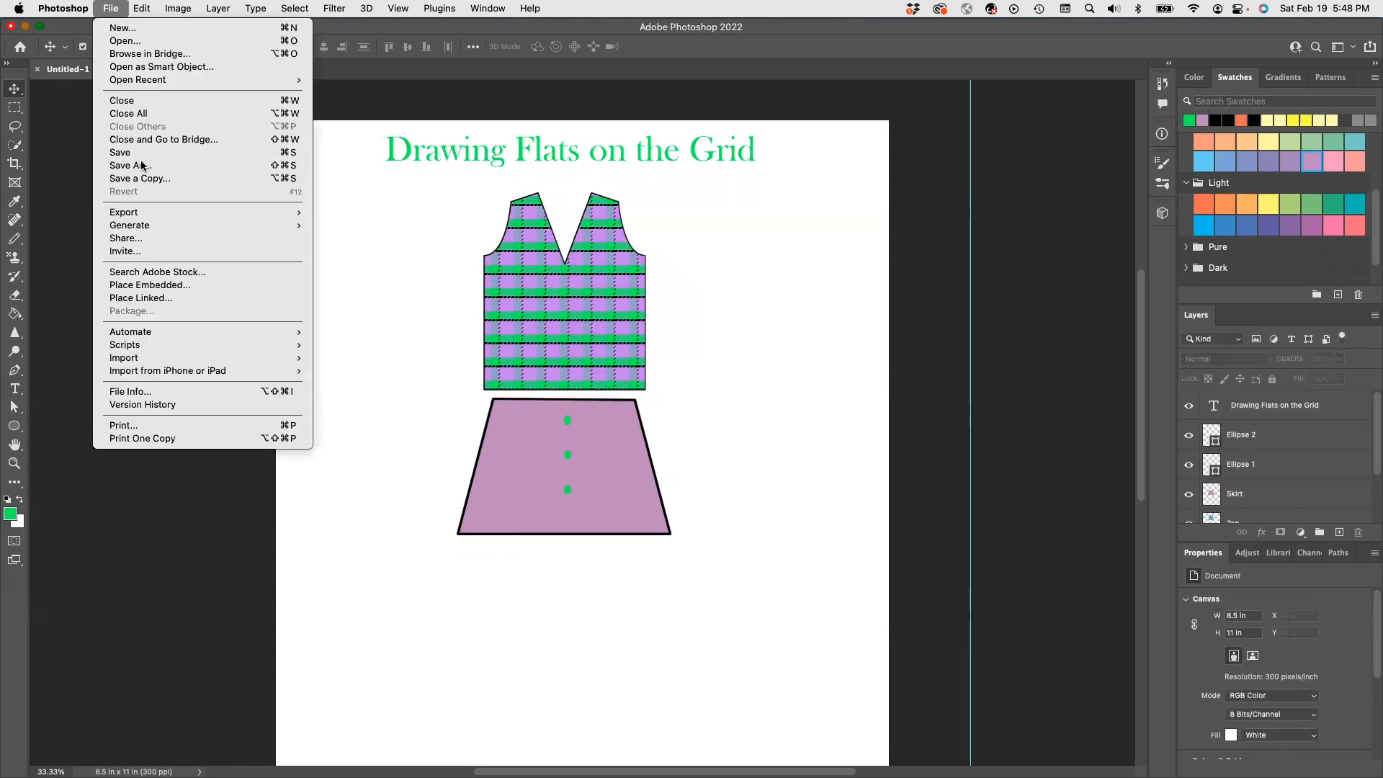
pyautogui.click(142, 166)
pyautogui.click(1042, 467)
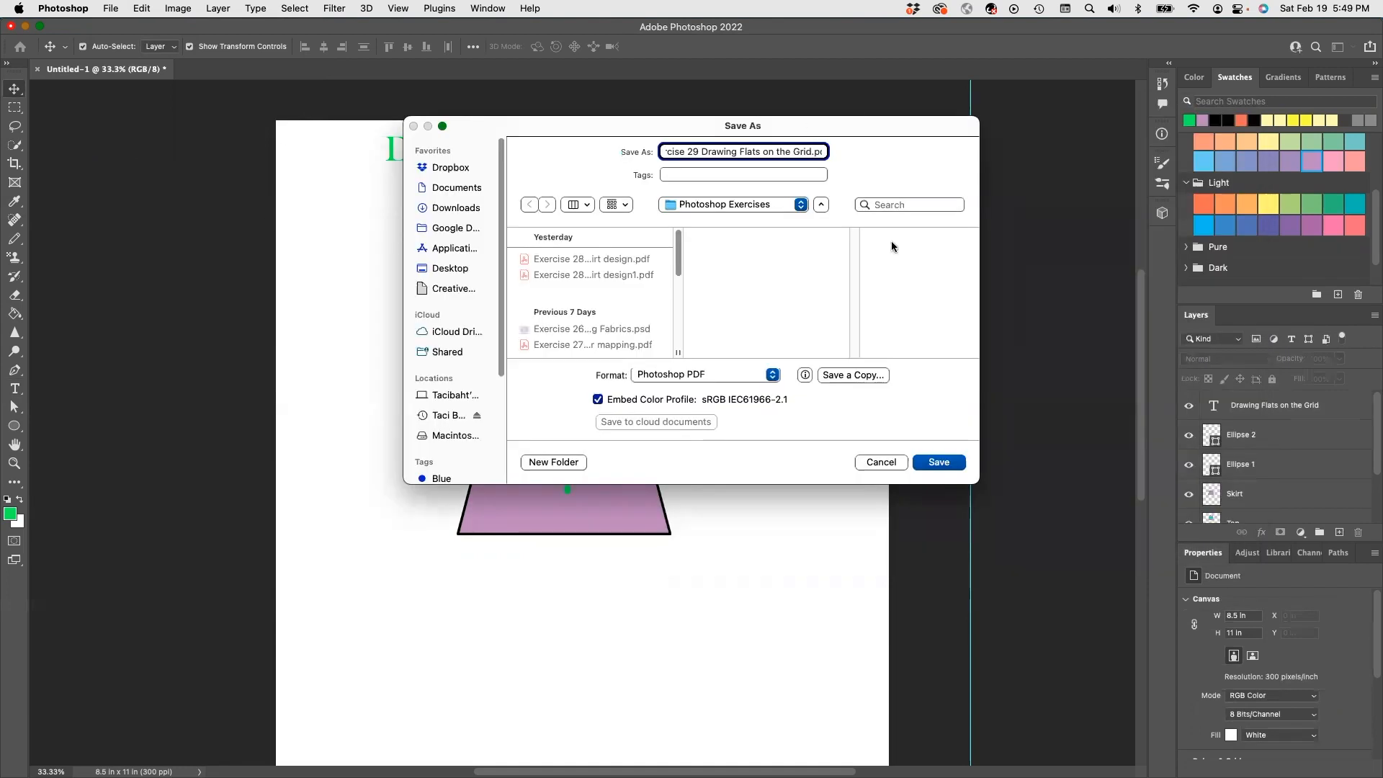
pyautogui.click(937, 463)
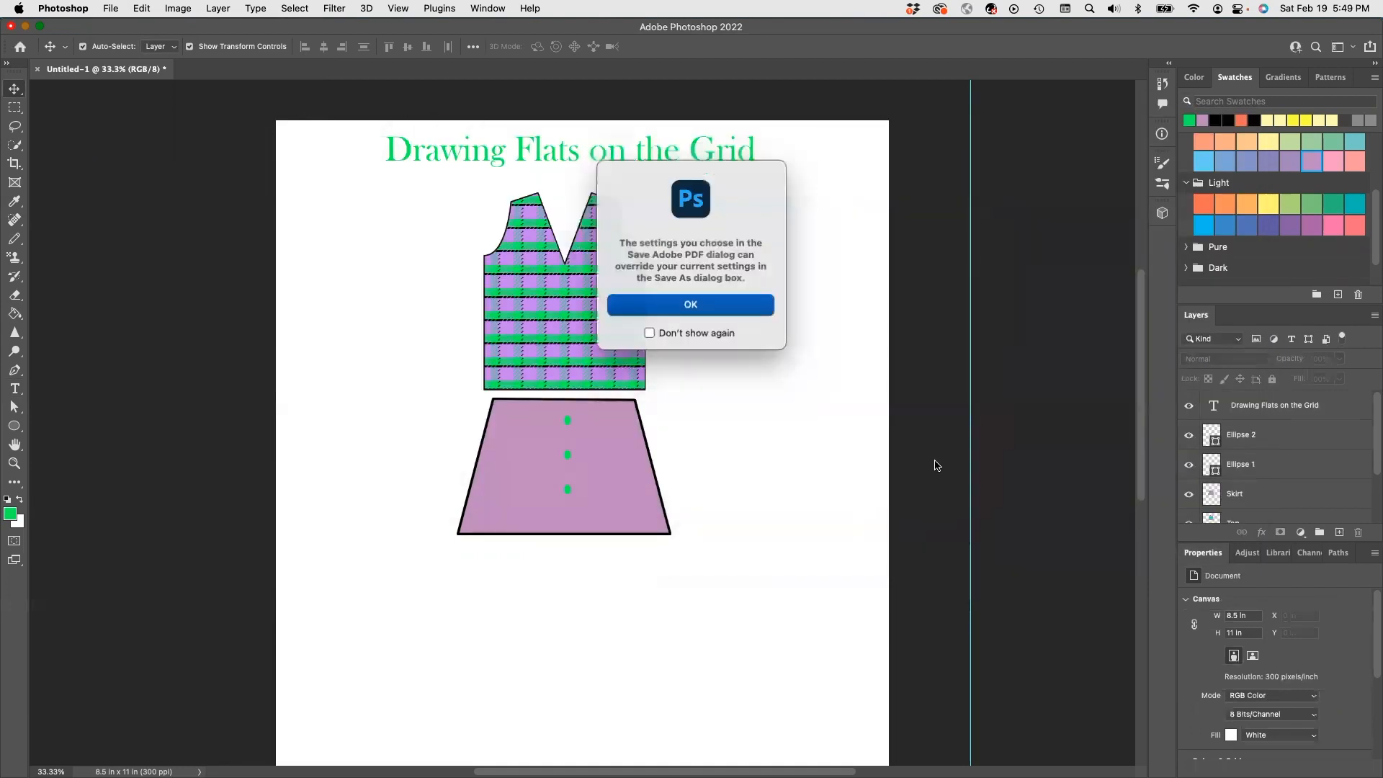